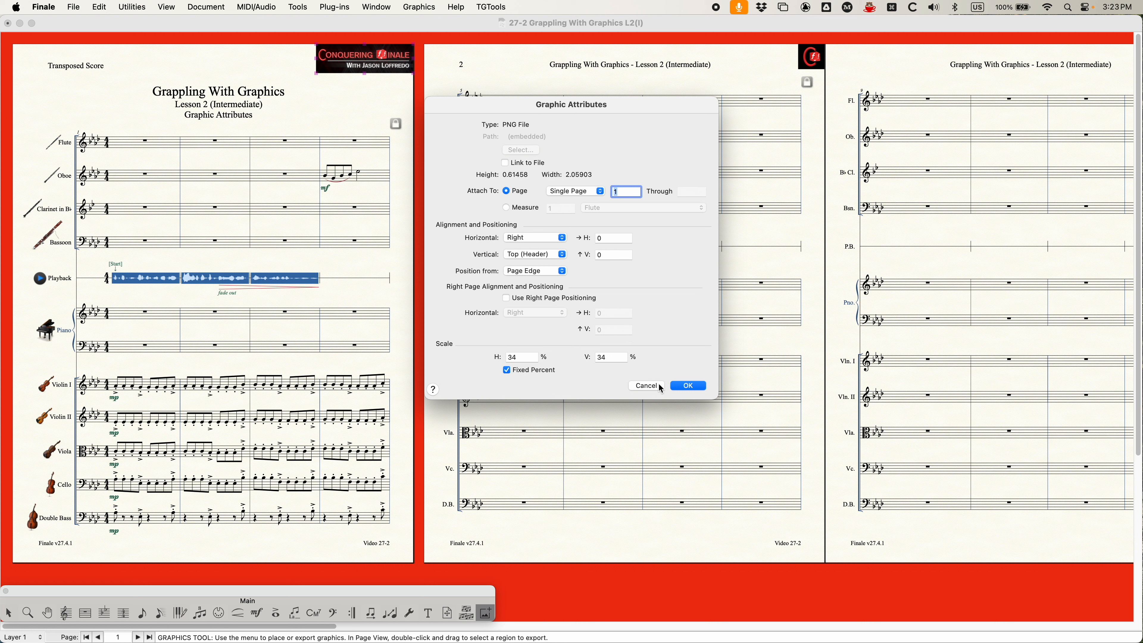
Review the graphic attributes of the Conquering Finale logo on page 1 through its context options, then dismiss them without changes.
left_click(658, 385)
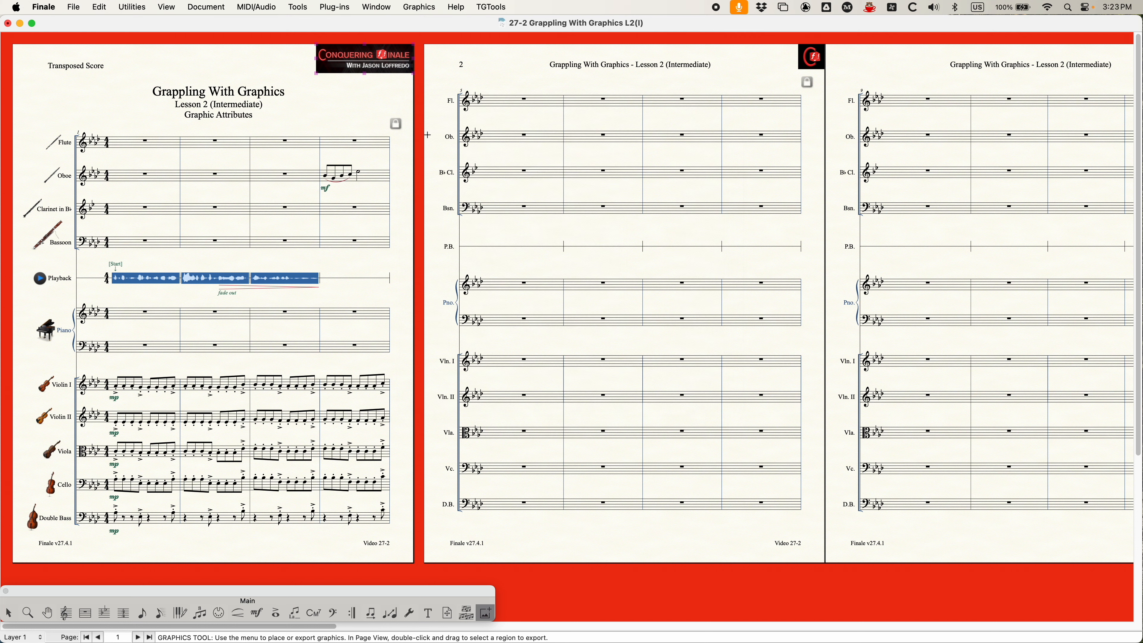
right_click(357, 55)
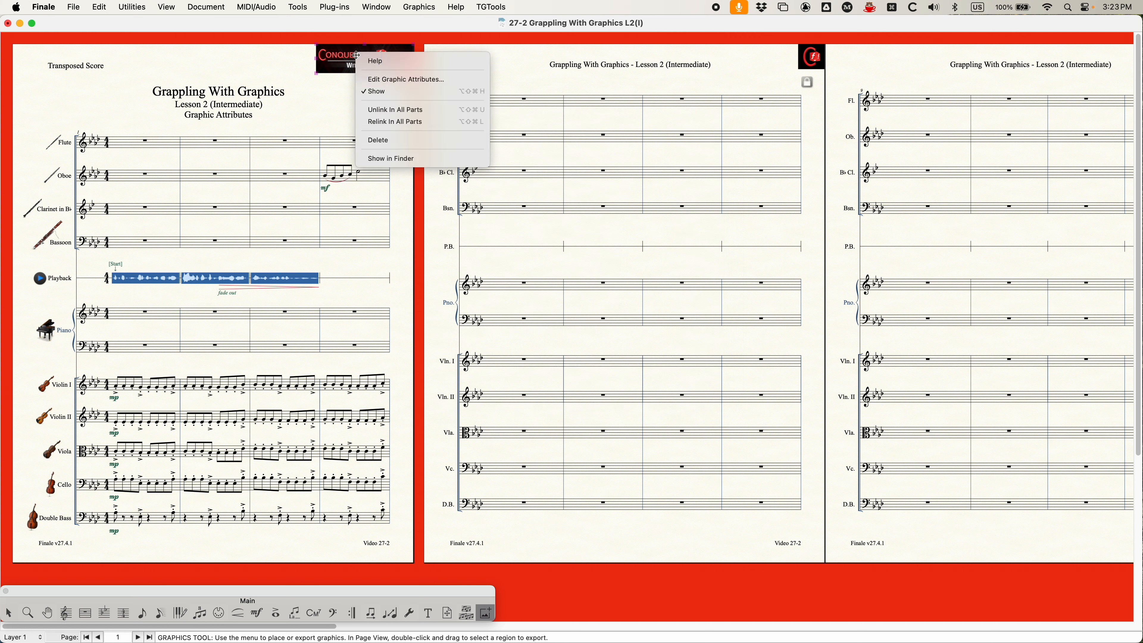
left_click(395, 80)
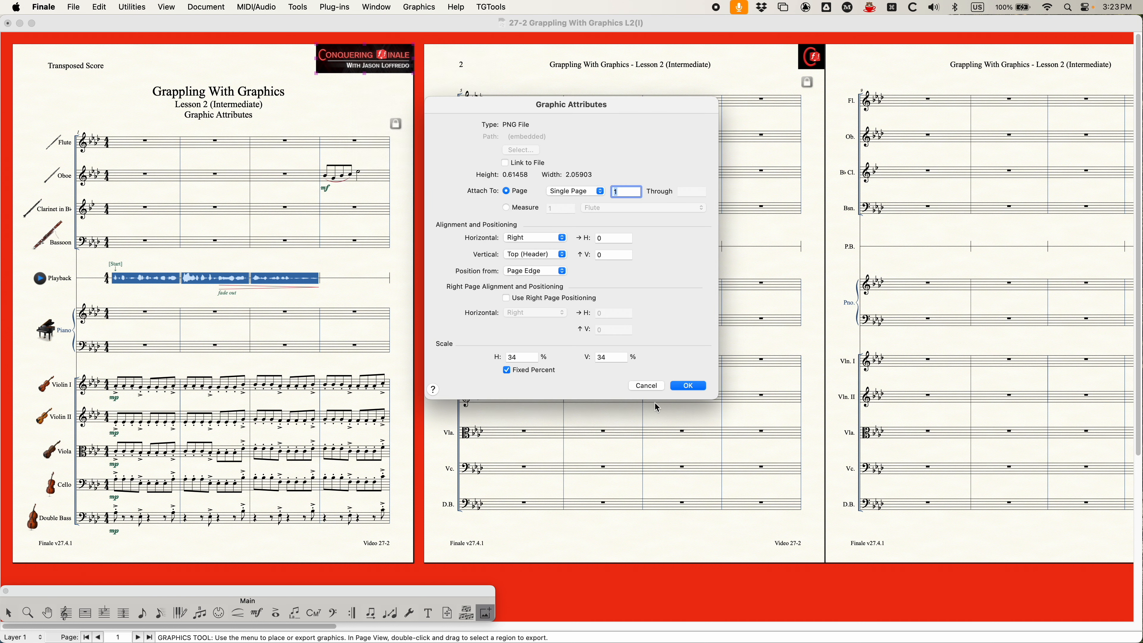
left_click(649, 386)
Locate the attributes command for the page 1 logo in both its context options and the graphics commands.
right_click(364, 59)
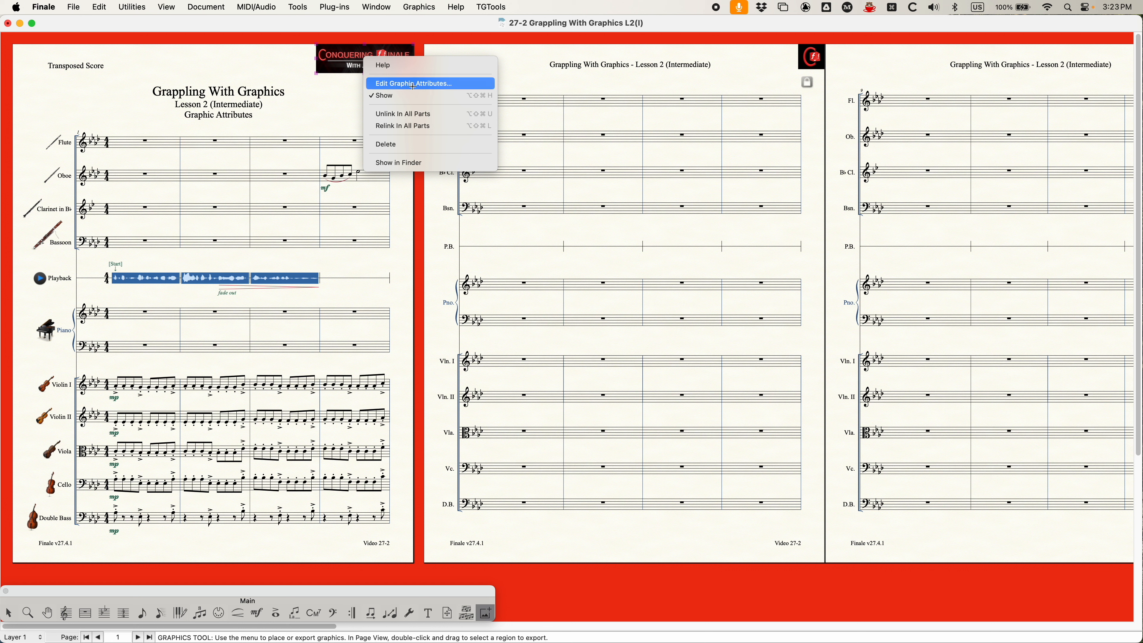
left_click(415, 7)
left_click(414, 6)
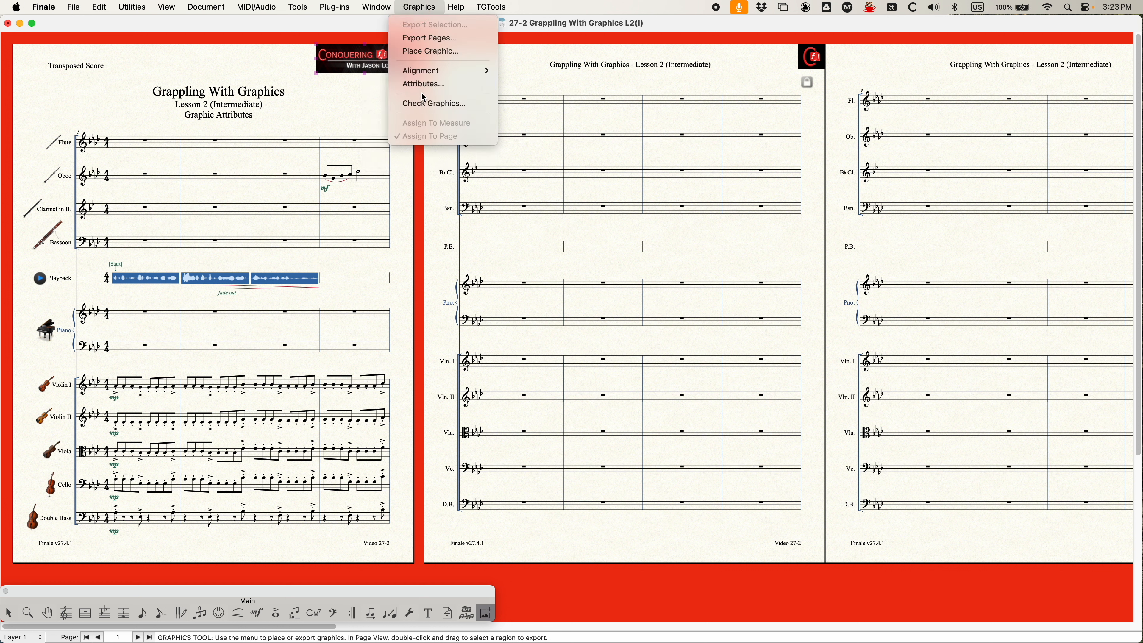
left_click(416, 6)
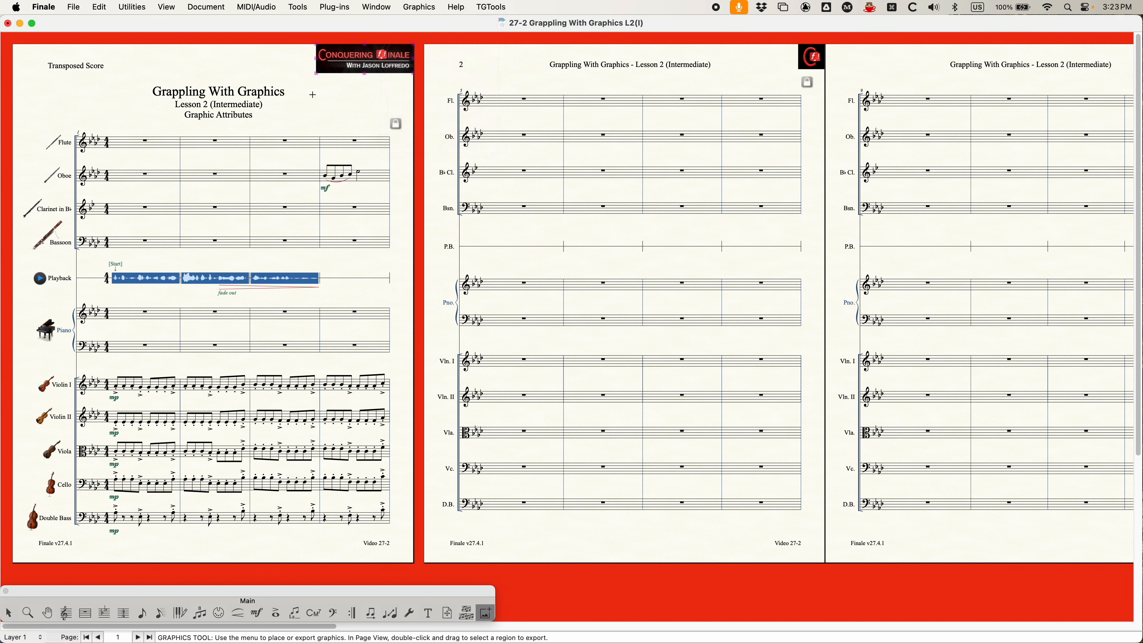
Using the Selection tool, view the page 1 logo's graphic attributes and close them without changes.
left_click(9, 613)
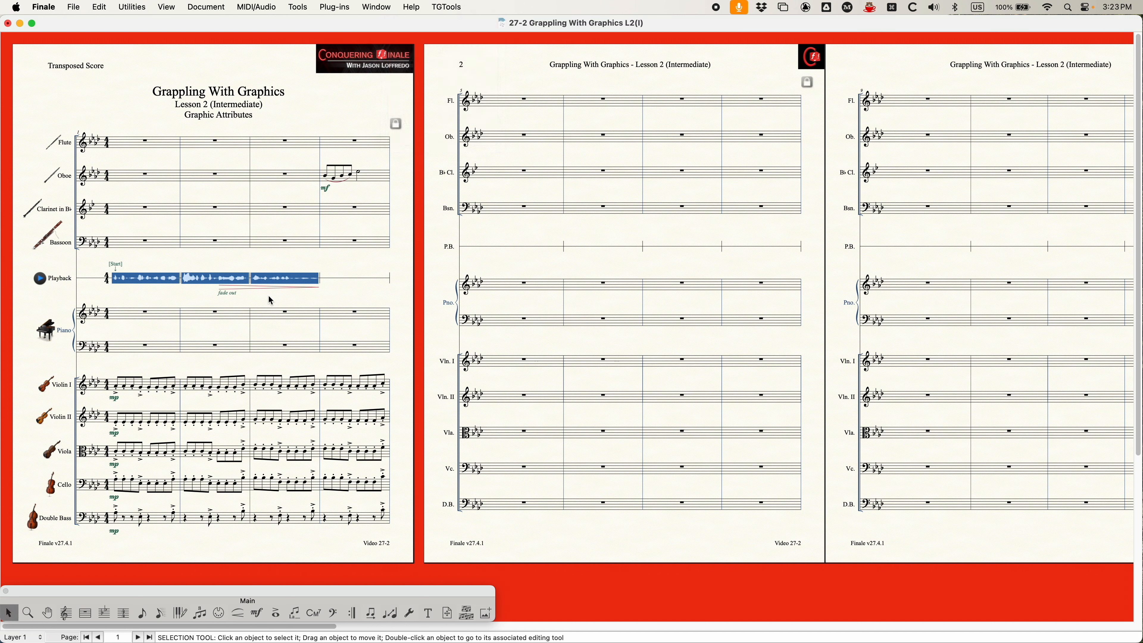
right_click(365, 63)
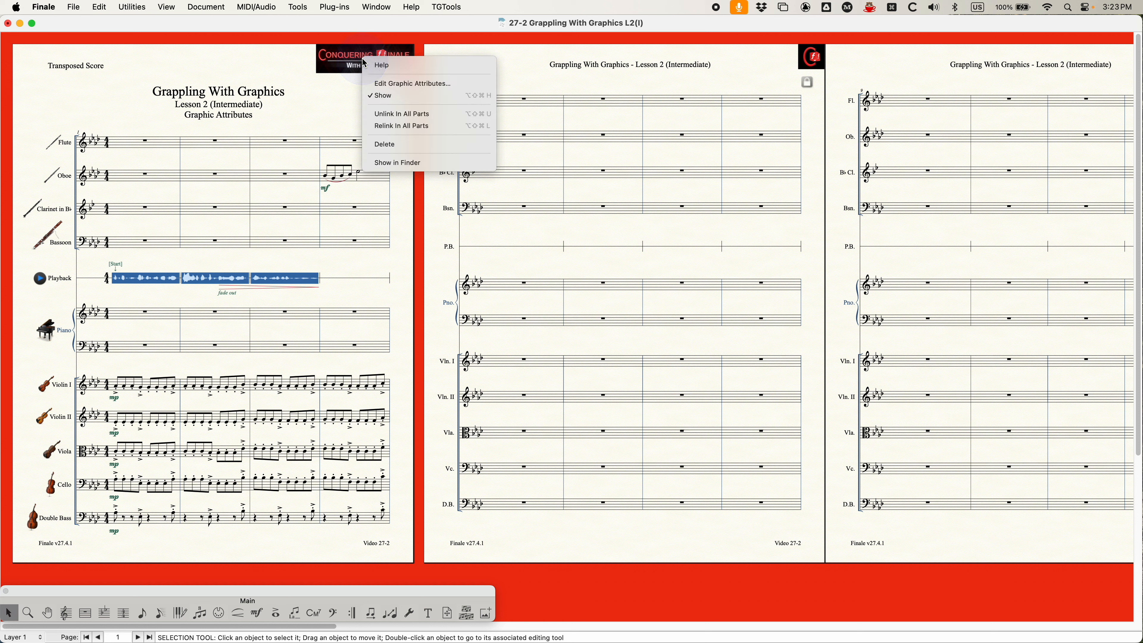
left_click(398, 85)
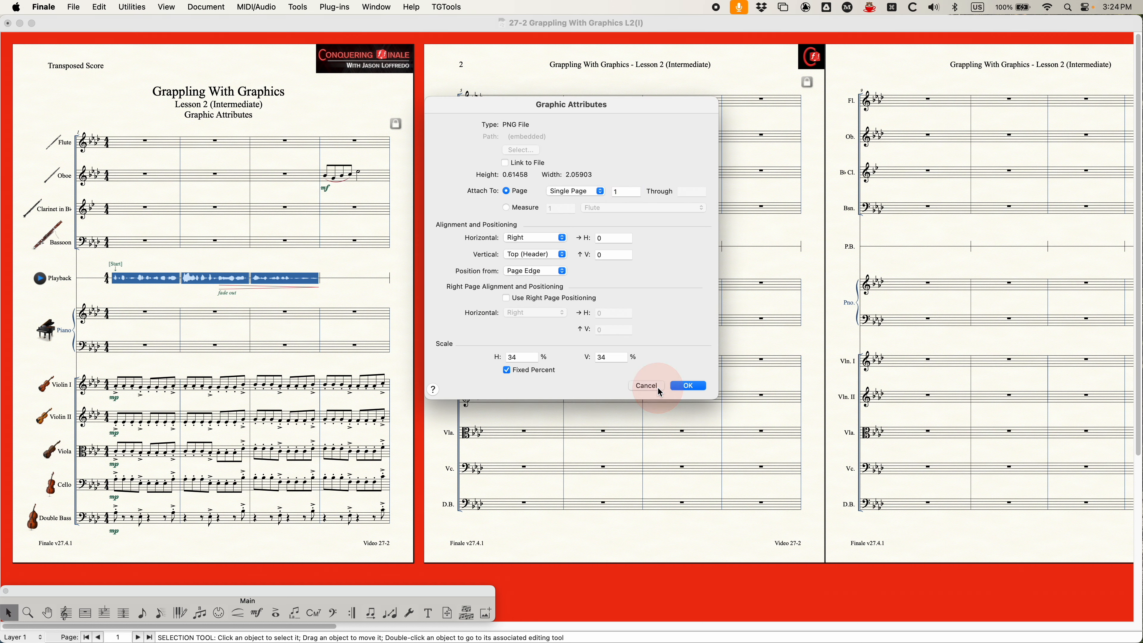
left_click(659, 389)
Switch to the Graphics tool, open the page 1 logo's attributes directly from the image, and close them unchanged.
left_click(487, 611)
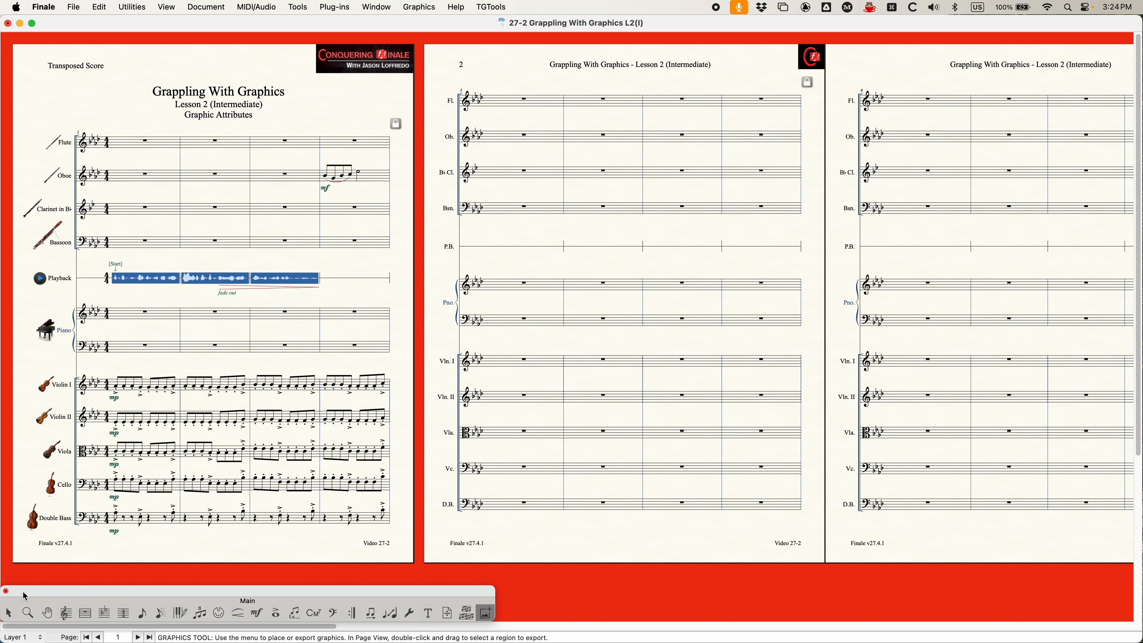
double_click(358, 58)
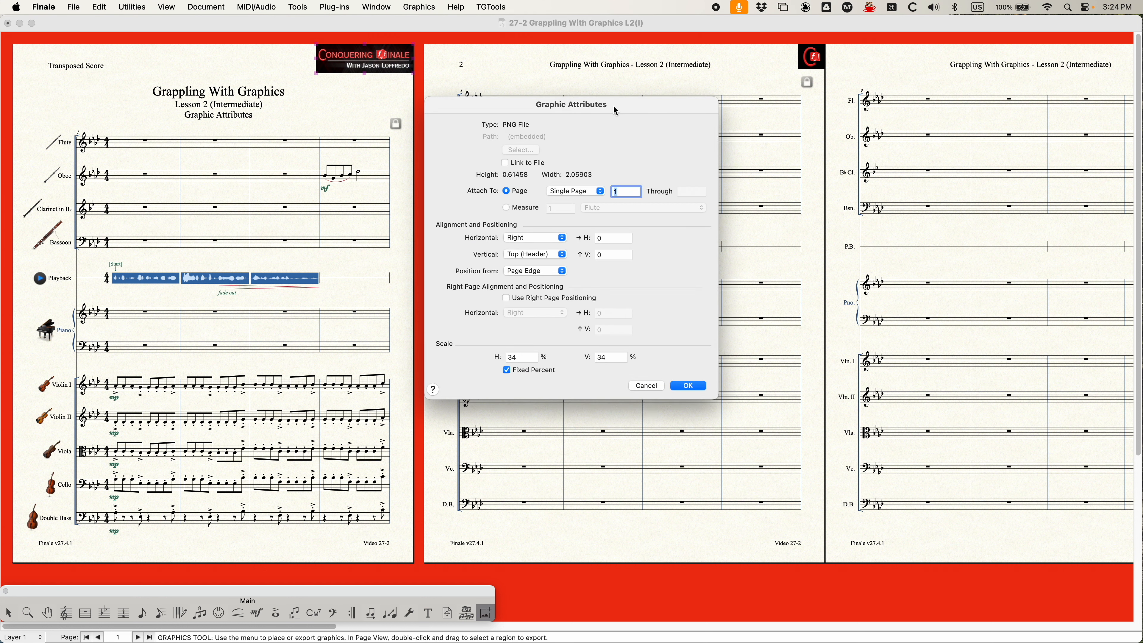
left_click(646, 385)
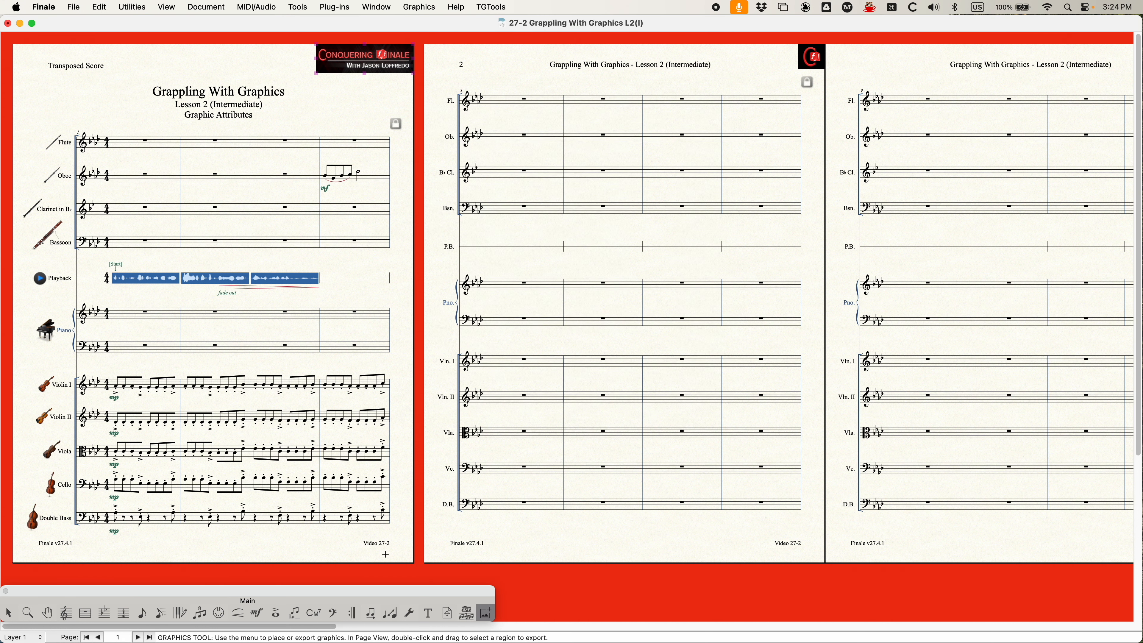
With the Text tool, view the frame attributes of the page 1 title block and close them unchanged.
left_click(429, 613)
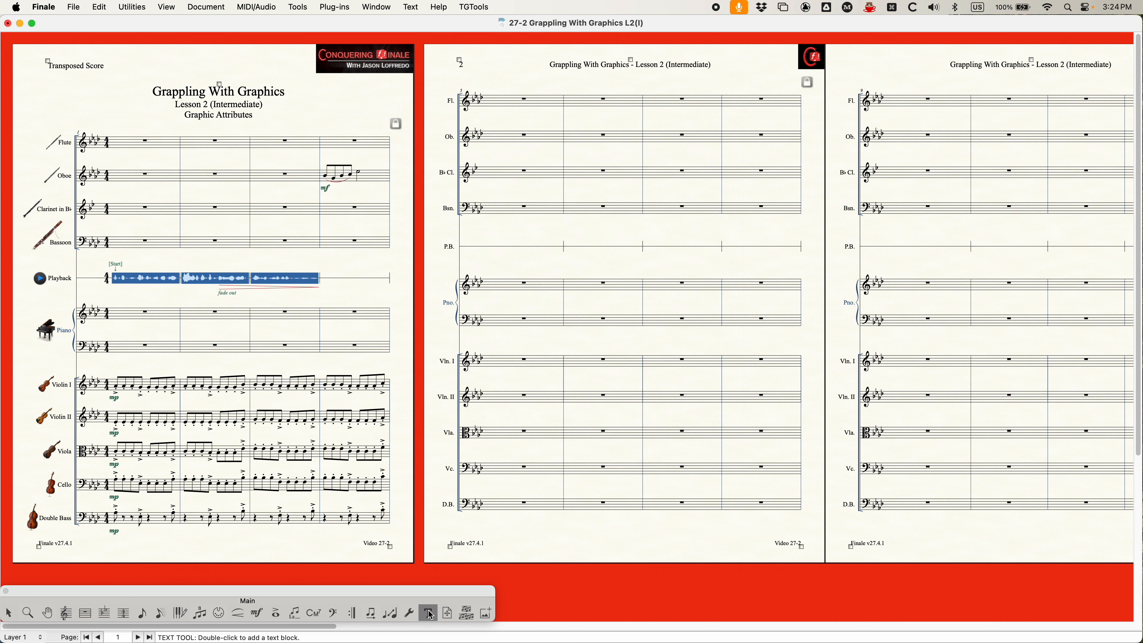
left_click(219, 84)
key("shift+Return")
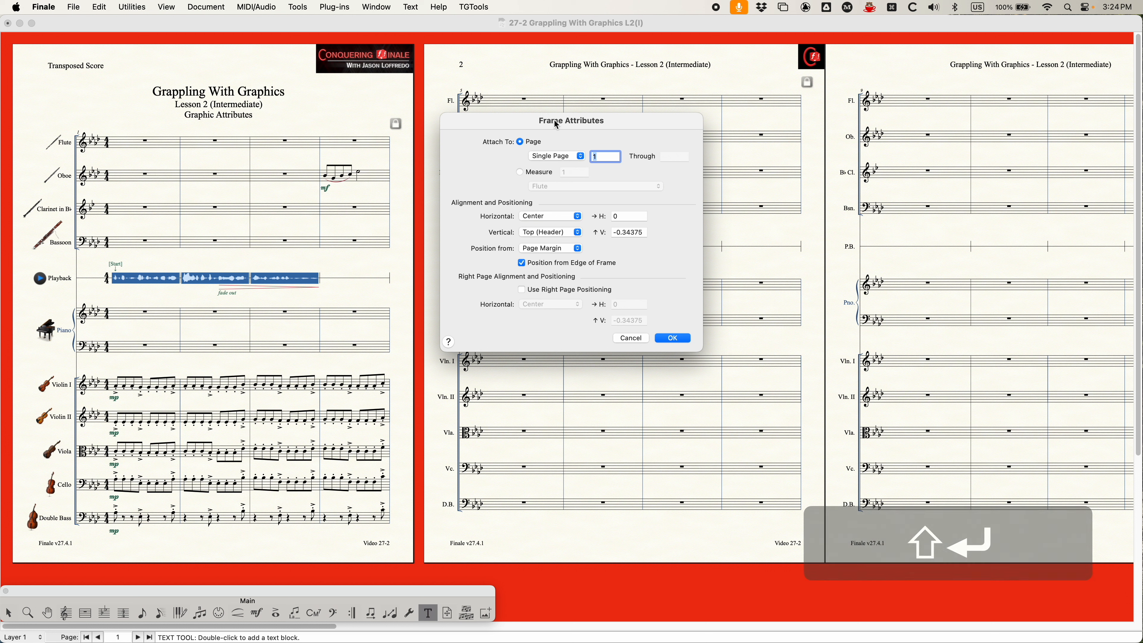
left_click(629, 338)
Try to open the page 1 logo's attributes with the Graphics tool using the same shortcut as for text frames.
left_click(487, 614)
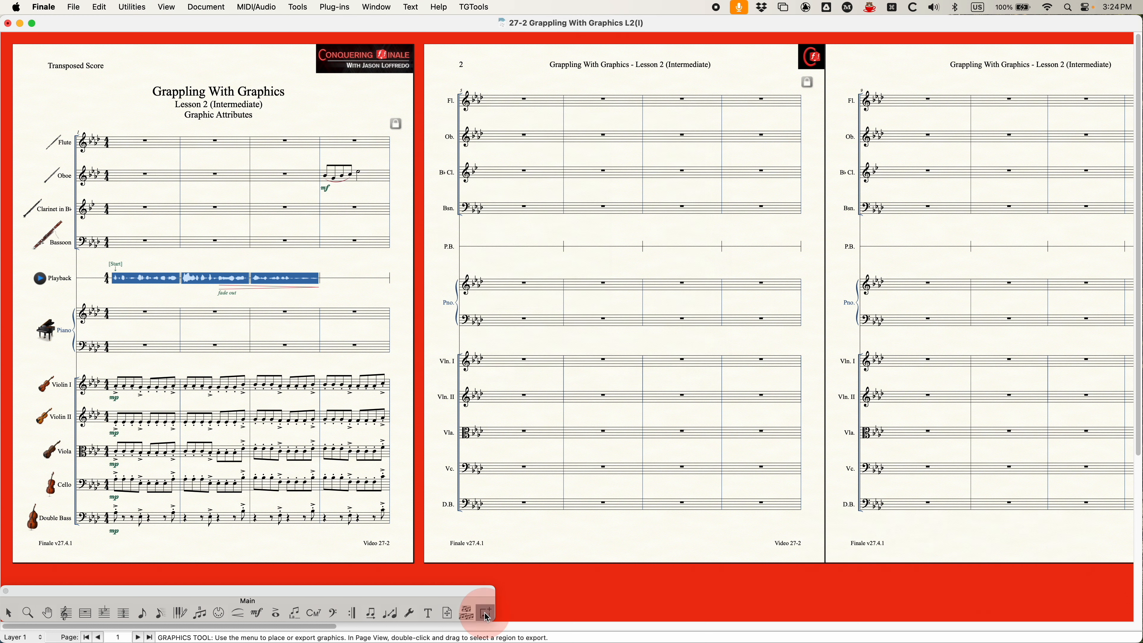
key("shift")
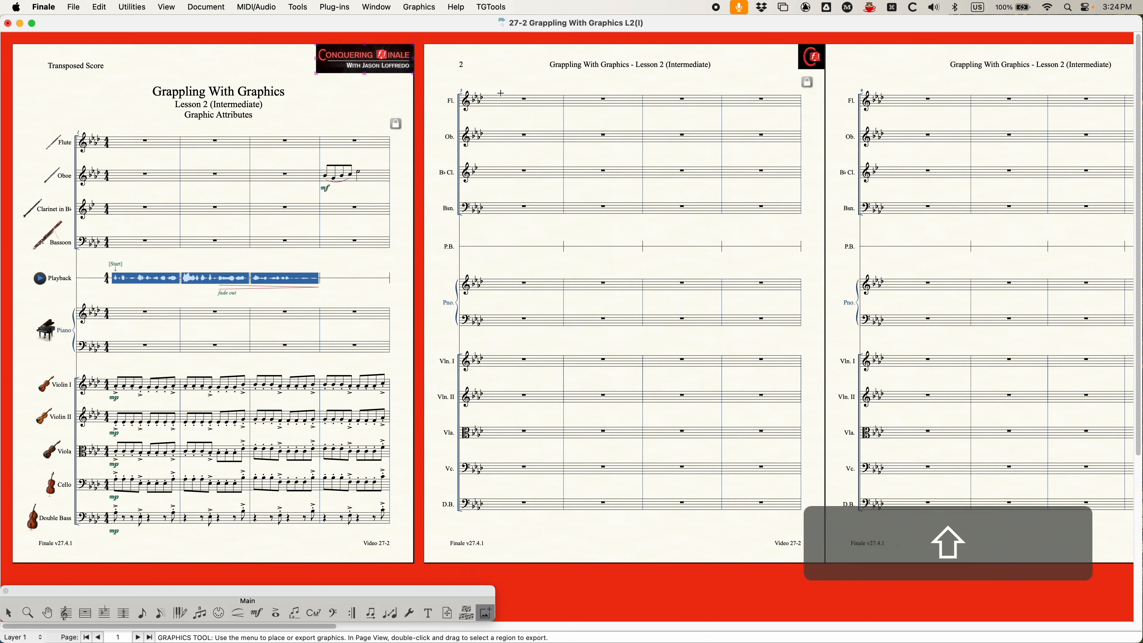
key("shift+Return")
key("shift+Return")
key("shift+Return")
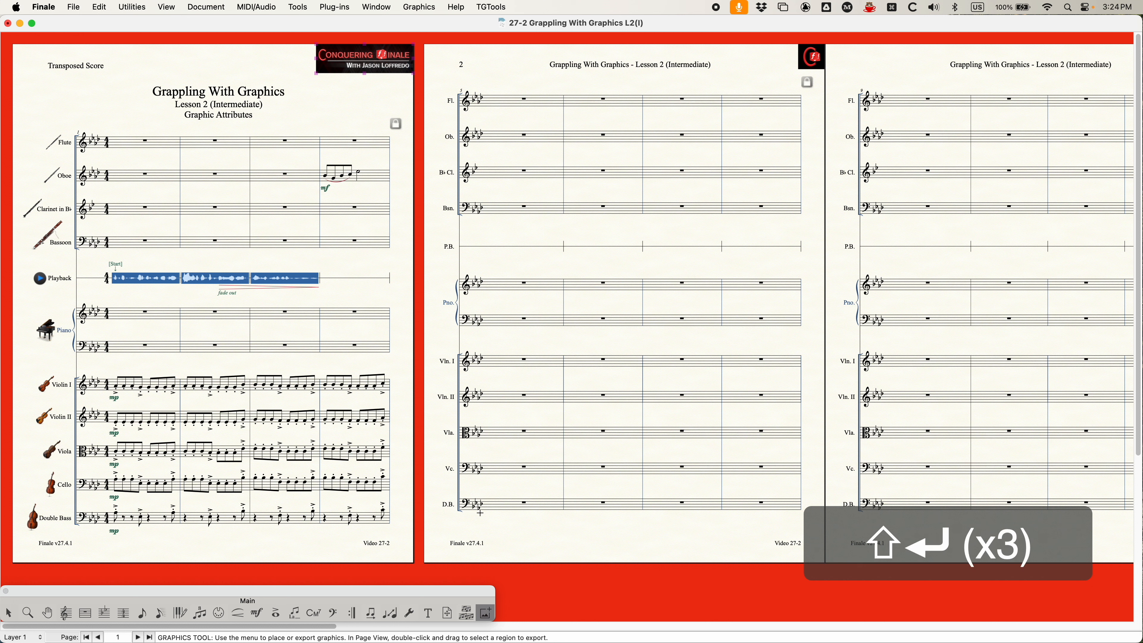
Select the title text block and check the shortcut listed for the Frame Attributes command.
left_click(428, 613)
left_click(201, 72)
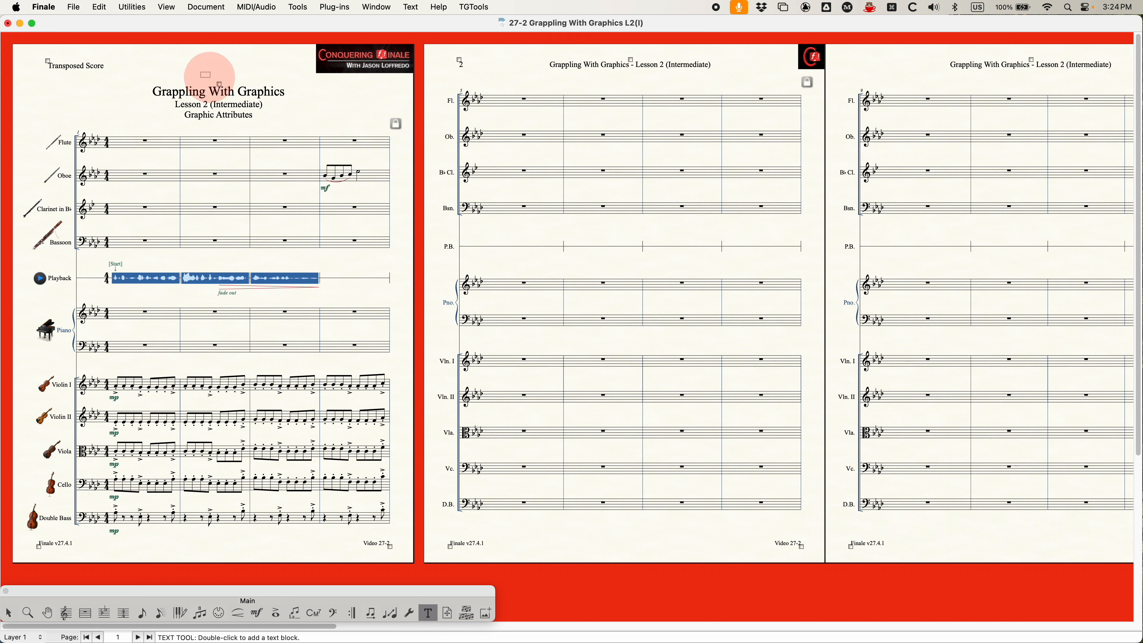
left_click(412, 7)
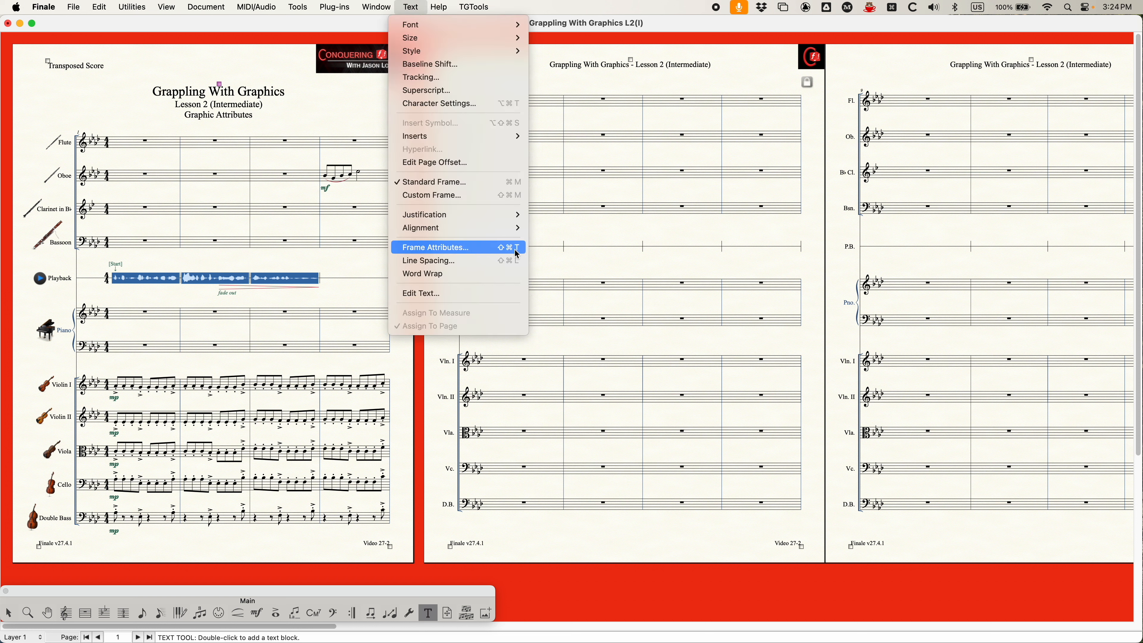
left_click(276, 74)
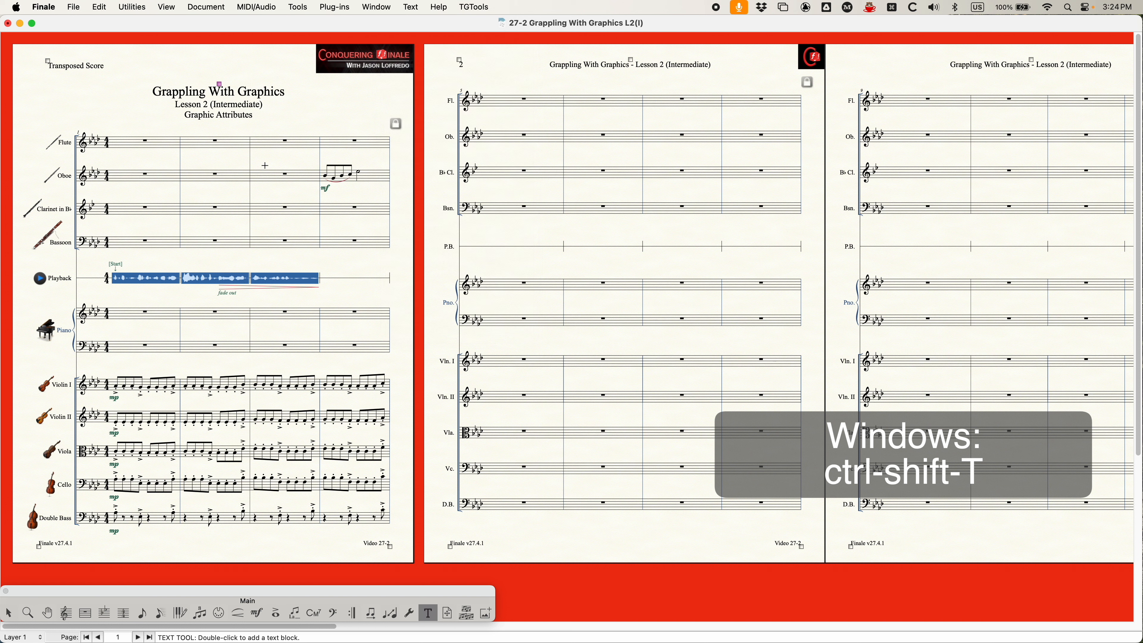
Select the page 1 logo with the Graphics tool and check whether its Attributes command lists a shortcut.
left_click(486, 612)
left_click(370, 55)
left_click(418, 7)
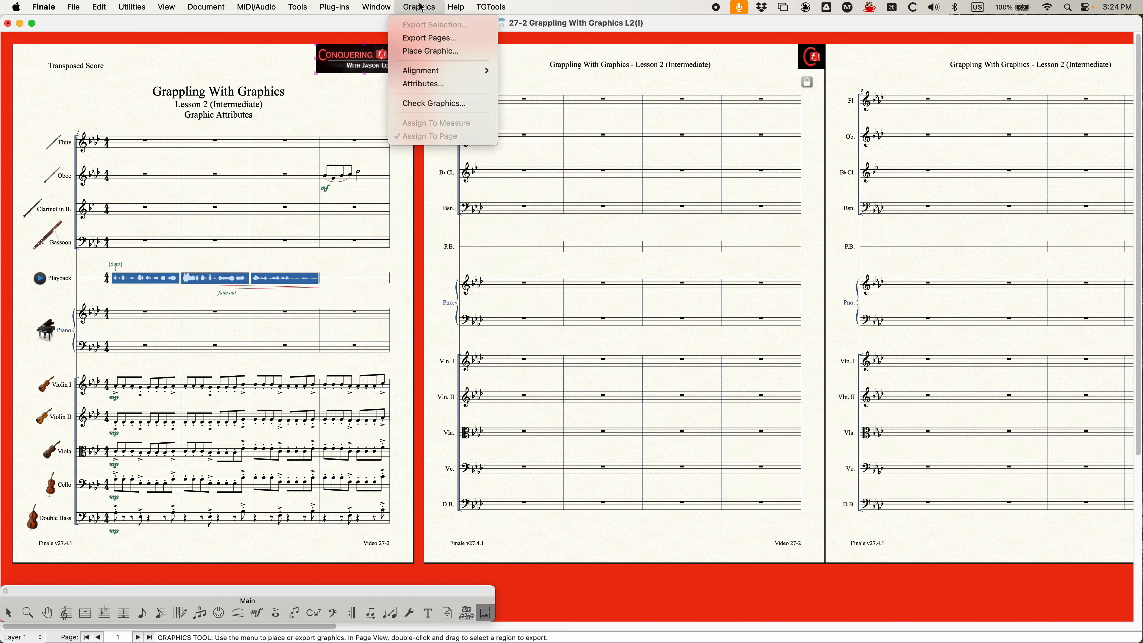
left_click(421, 6)
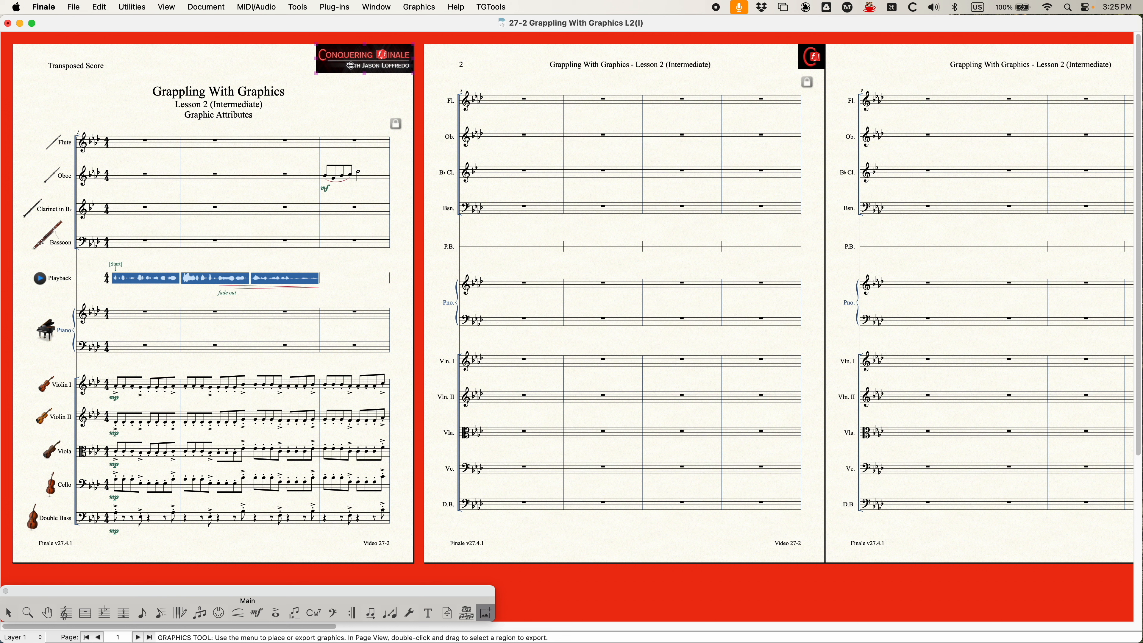
Examine the file type, link status, and height and width fields in the page 1 logo's graphic attributes, then cancel.
double_click(357, 58)
mouse_move(514, 108)
left_mouse_down()
mouse_move(503, 104)
mouse_move(521, 118)
left_mouse_up()
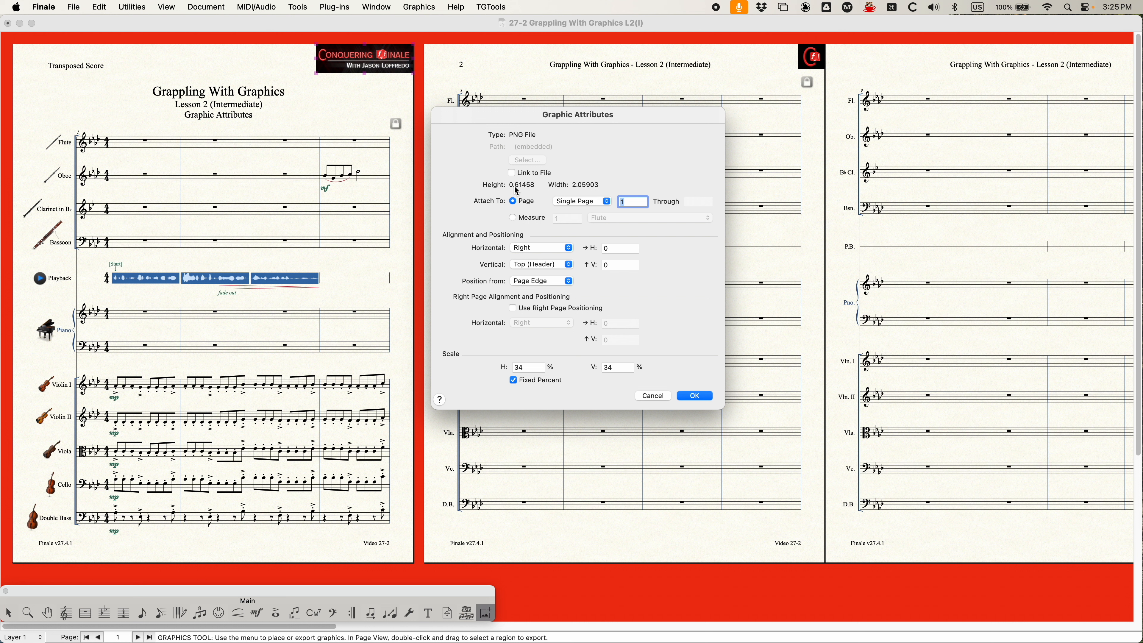
left_click(648, 396)
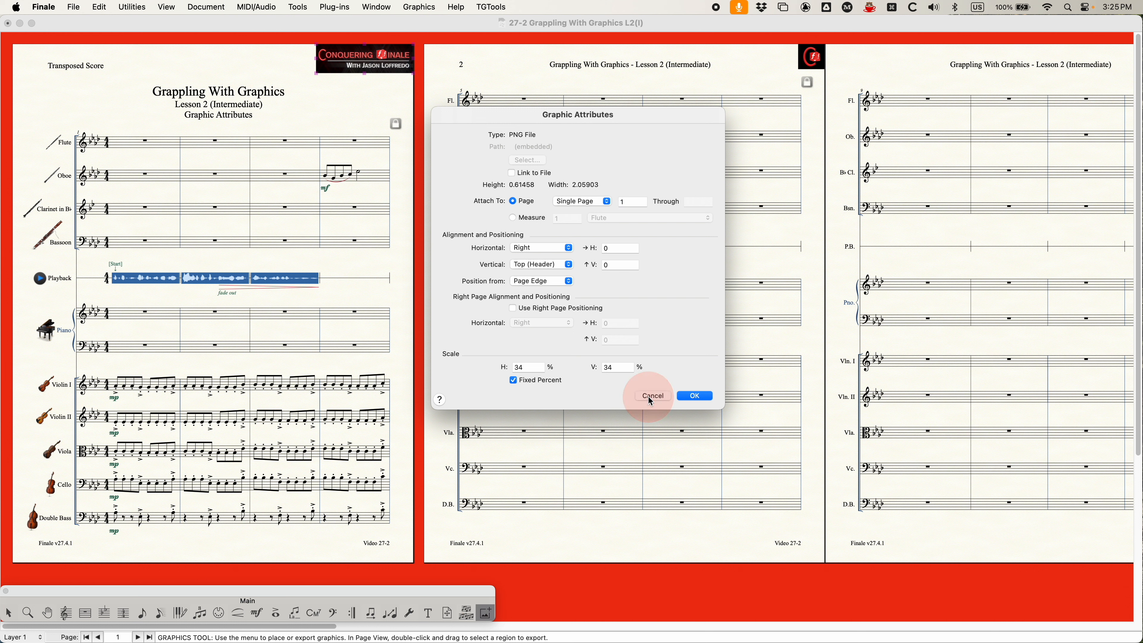
Enlarge the page 1 logo to about 53% scale, check its dimensions in the graphic attributes, and undo the resize.
left_click(324, 70)
left_click_drag(316, 74, 261, 118)
double_click(327, 74)
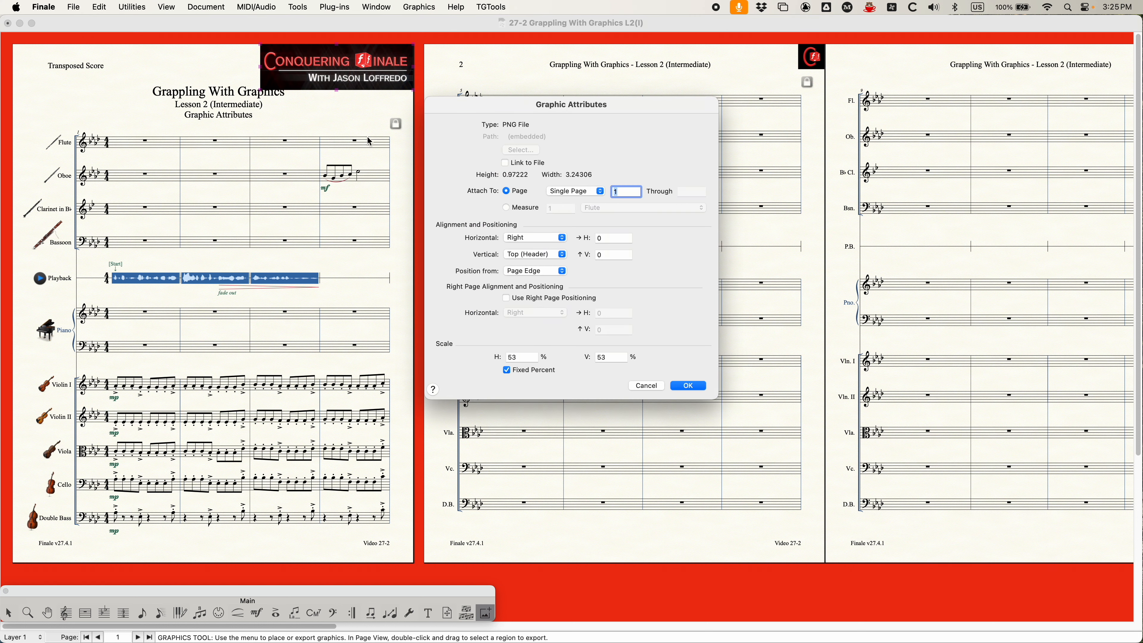
left_click(657, 390)
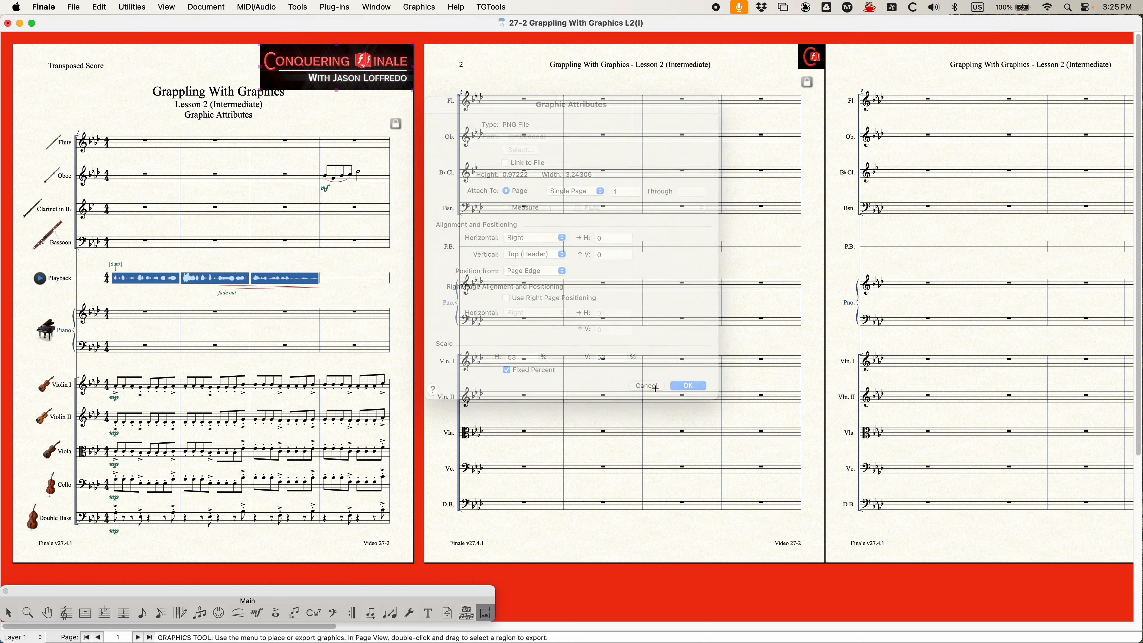
key("super+z")
Set the page 1 logo's horizontal and vertical scale to 37% and apply the change.
double_click(366, 56)
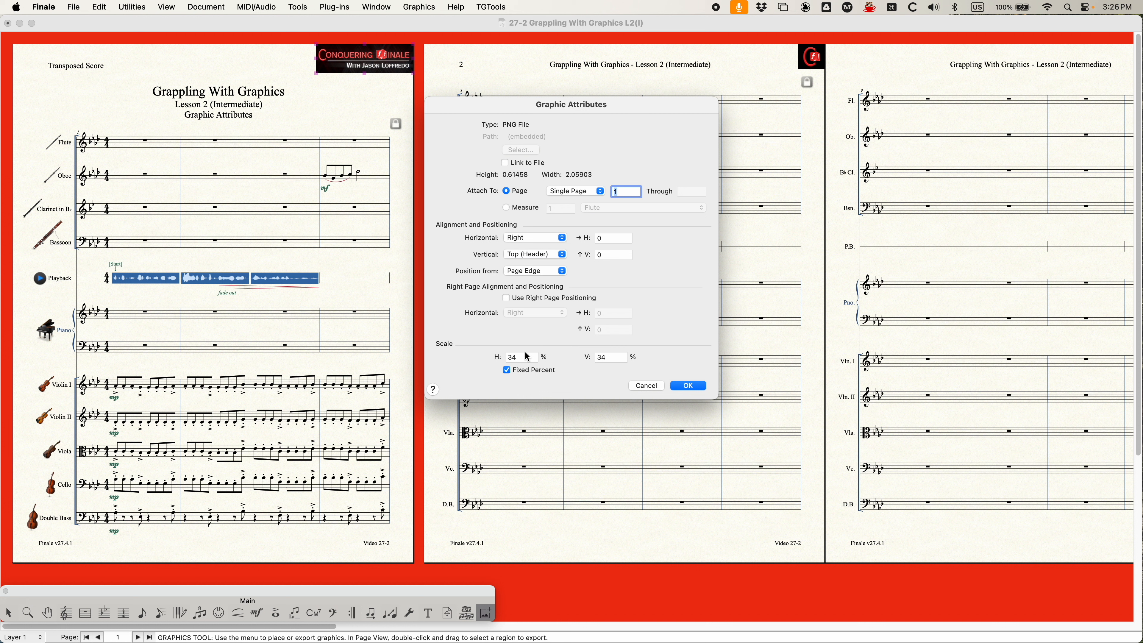
left_click_drag(522, 357, 468, 353)
type("37")
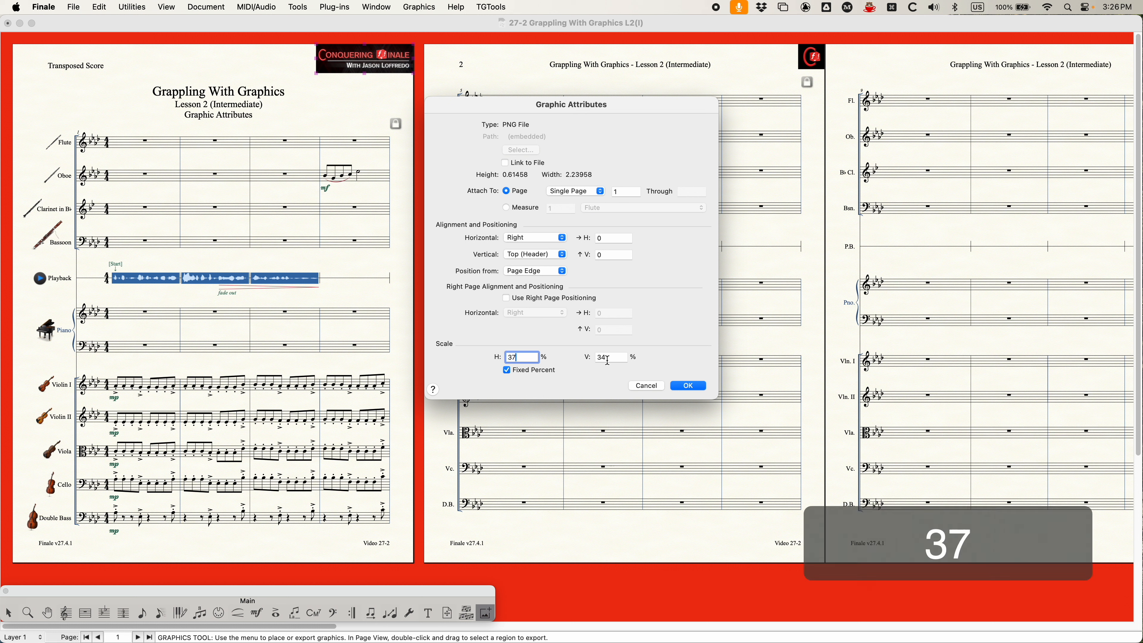
left_click(607, 358)
type("37")
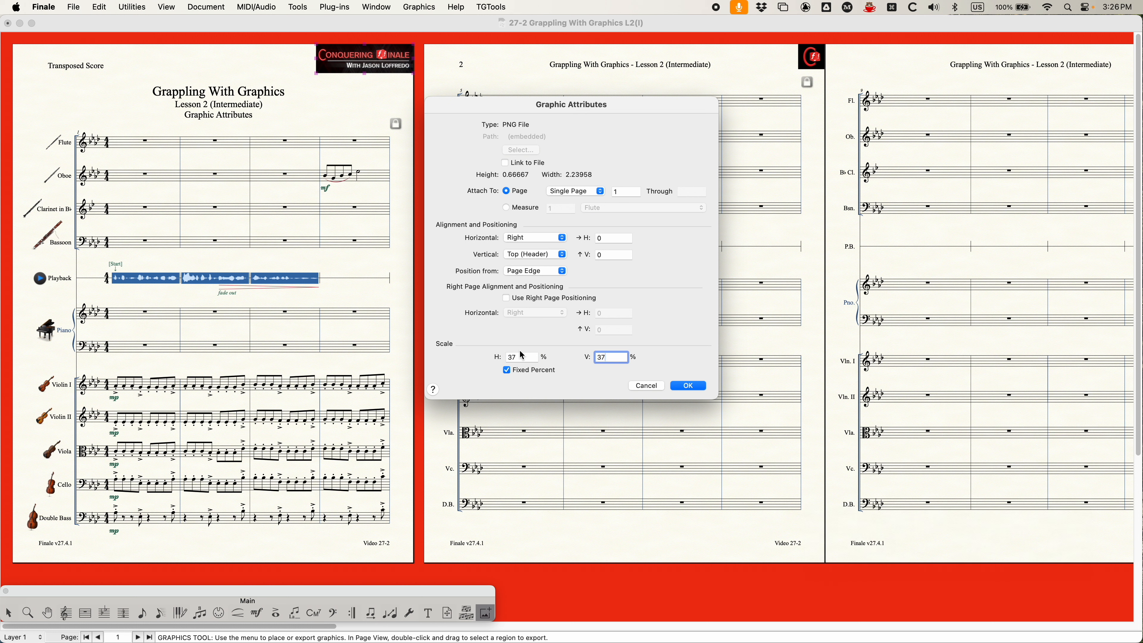
left_click(690, 385)
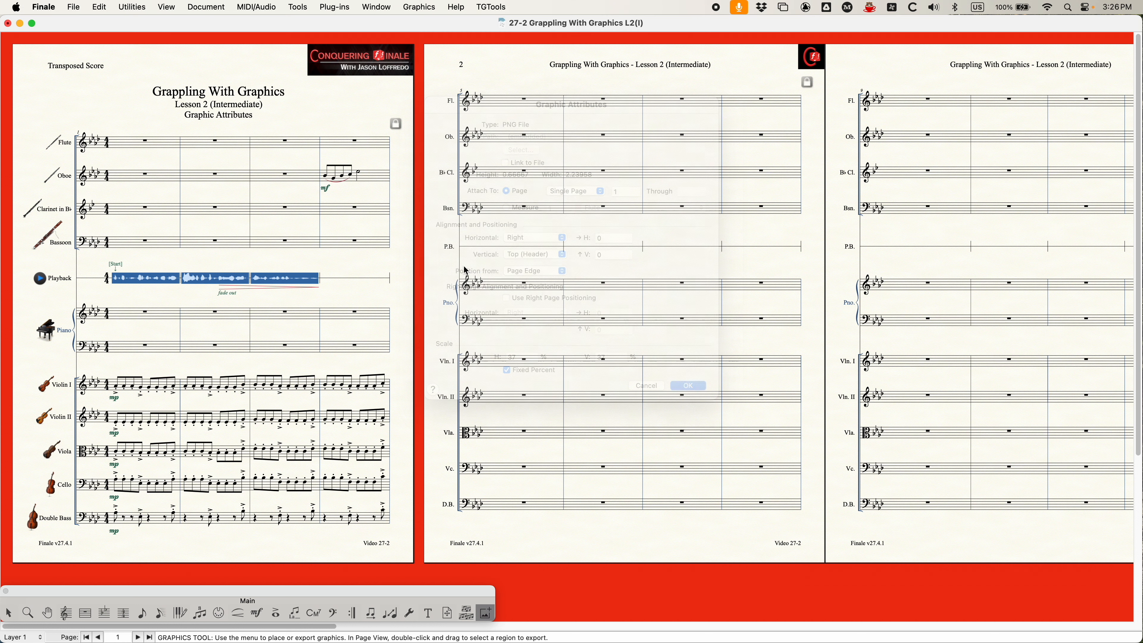
Set the page 1 logo's horizontal and vertical scale to 34% and apply the change.
double_click(339, 68)
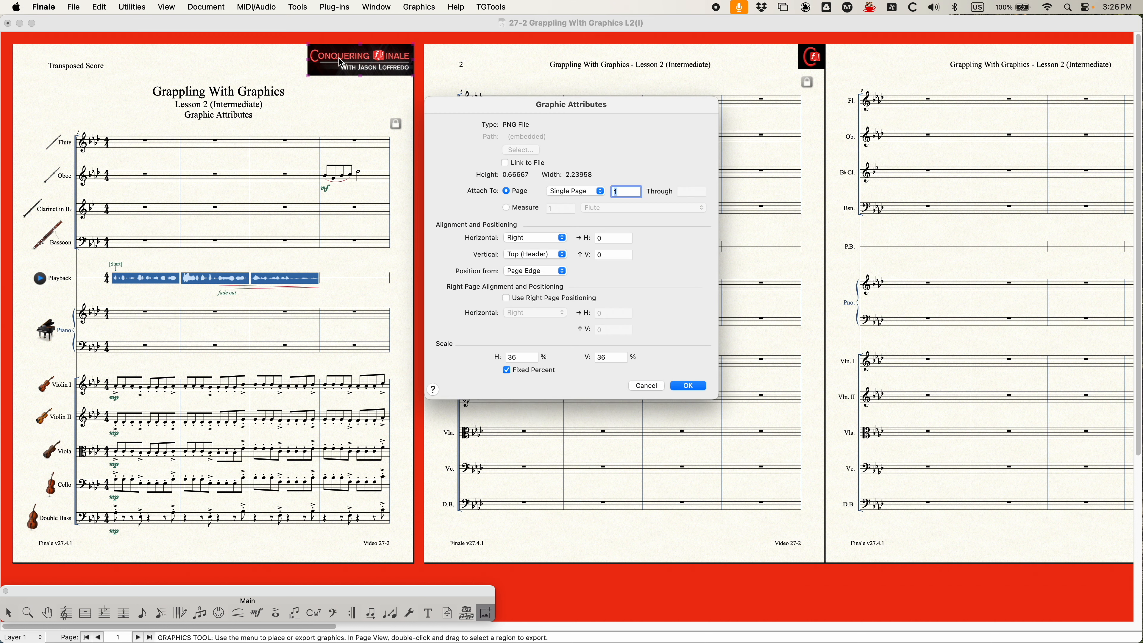
double_click(510, 357)
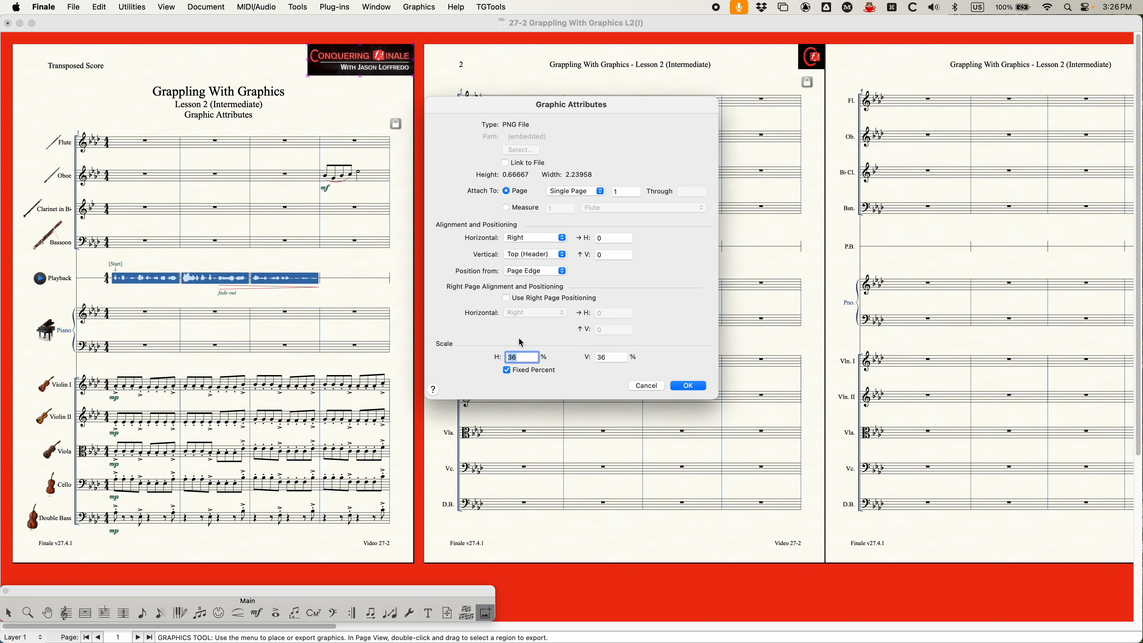
type("34")
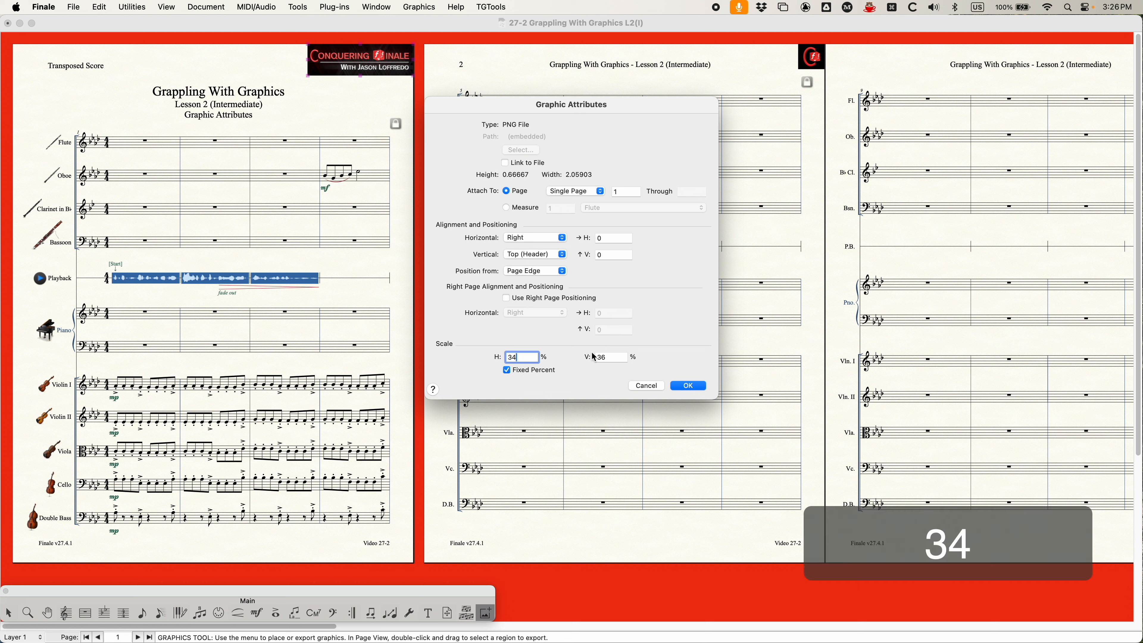
double_click(605, 356)
type("34")
left_click(702, 386)
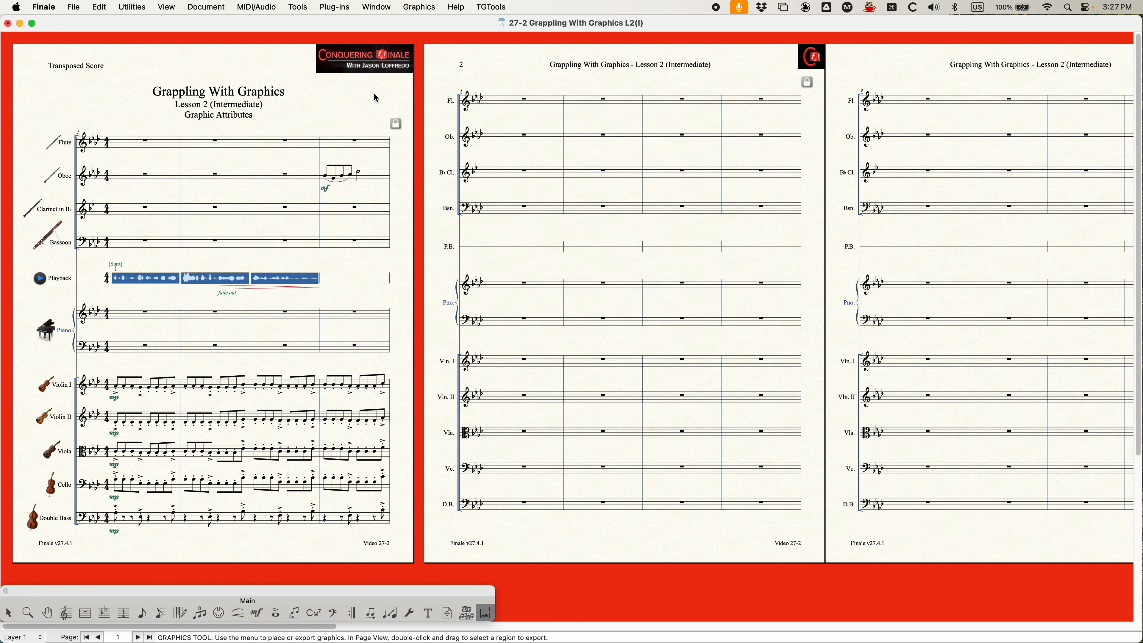
Check the page 1 logo's Fixed Percent setting, and try resizing the pages to 135% from page 1 through the end before undoing it.
double_click(361, 56)
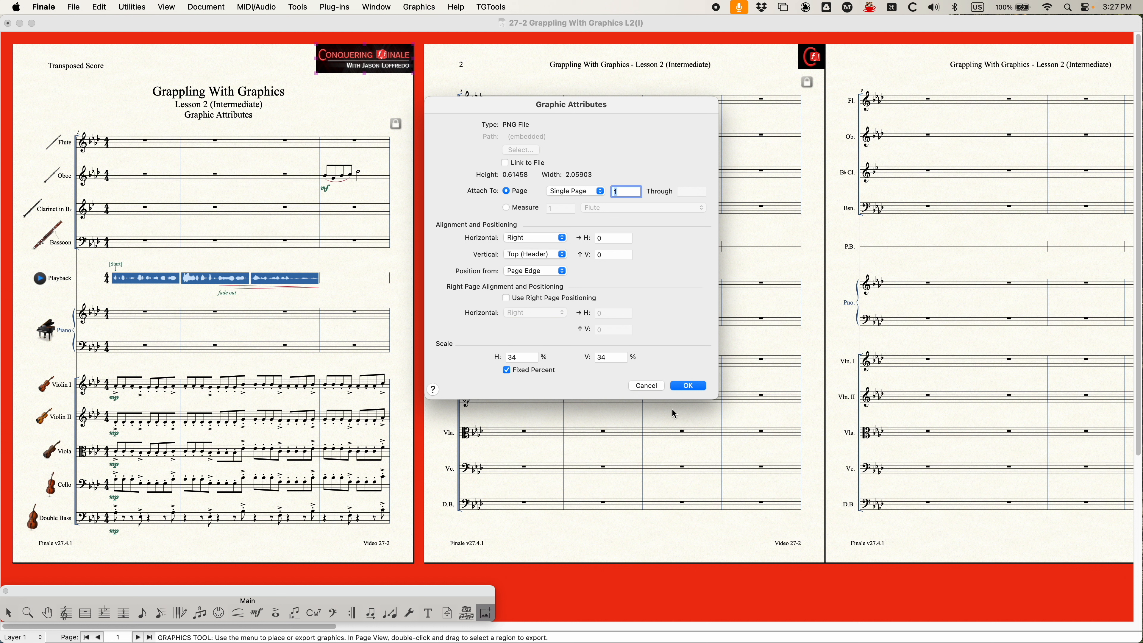
left_click(646, 385)
left_click(390, 613)
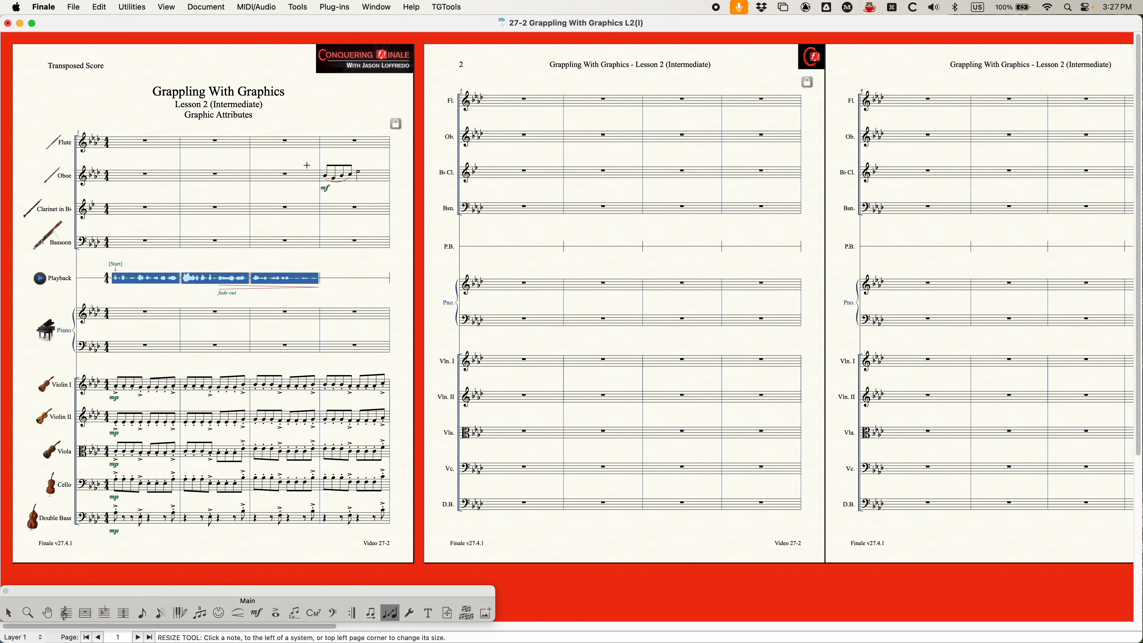
left_click(215, 61)
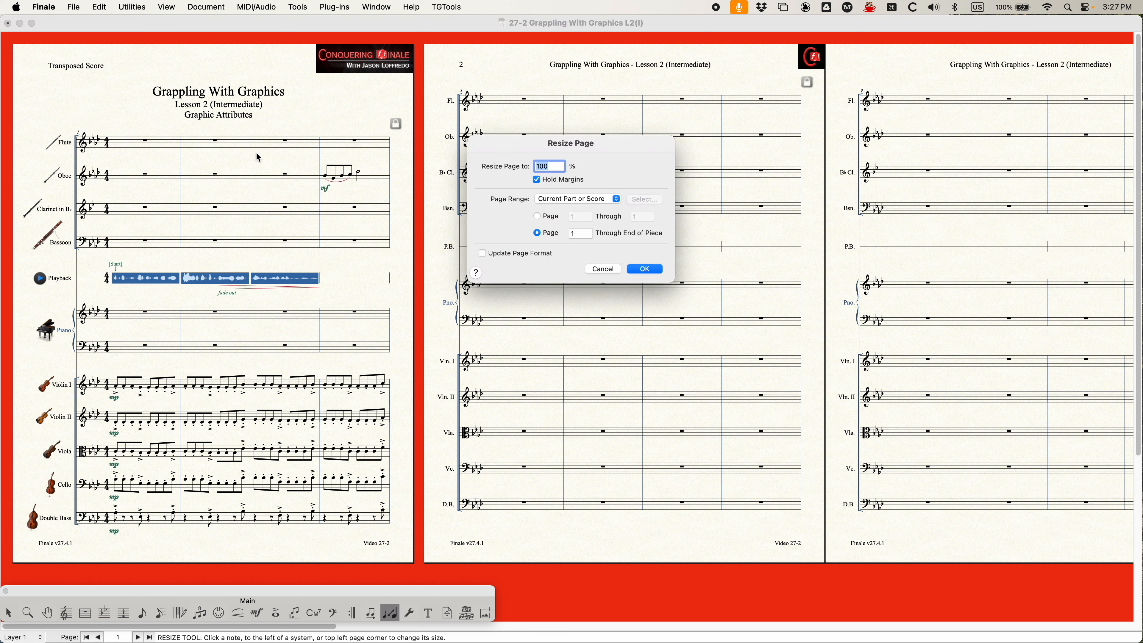
type("135")
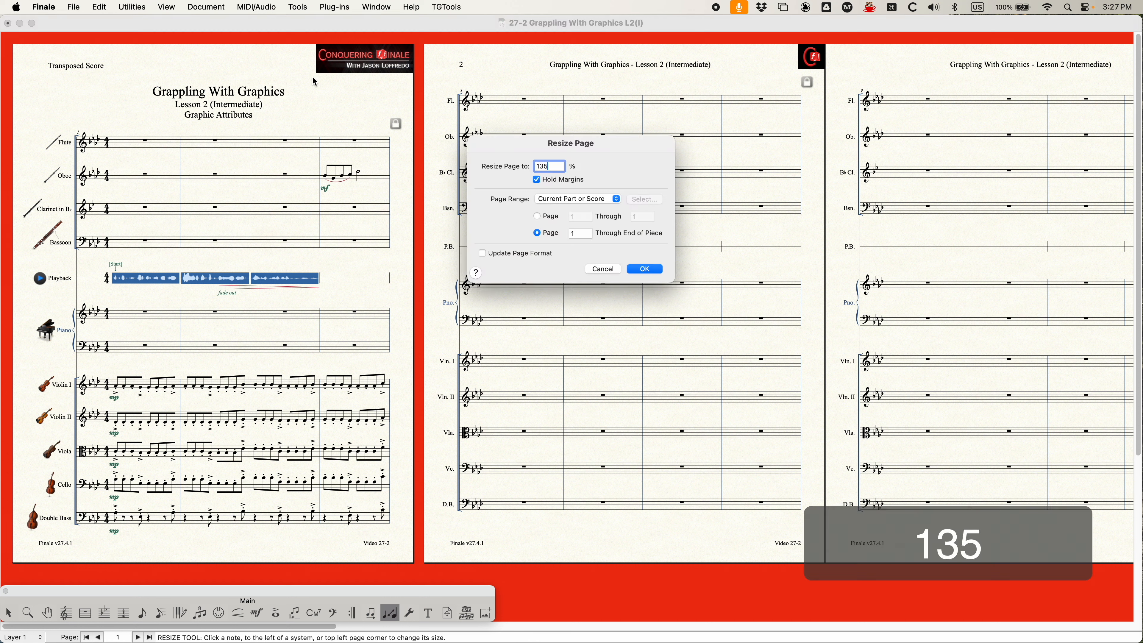
left_click(644, 269)
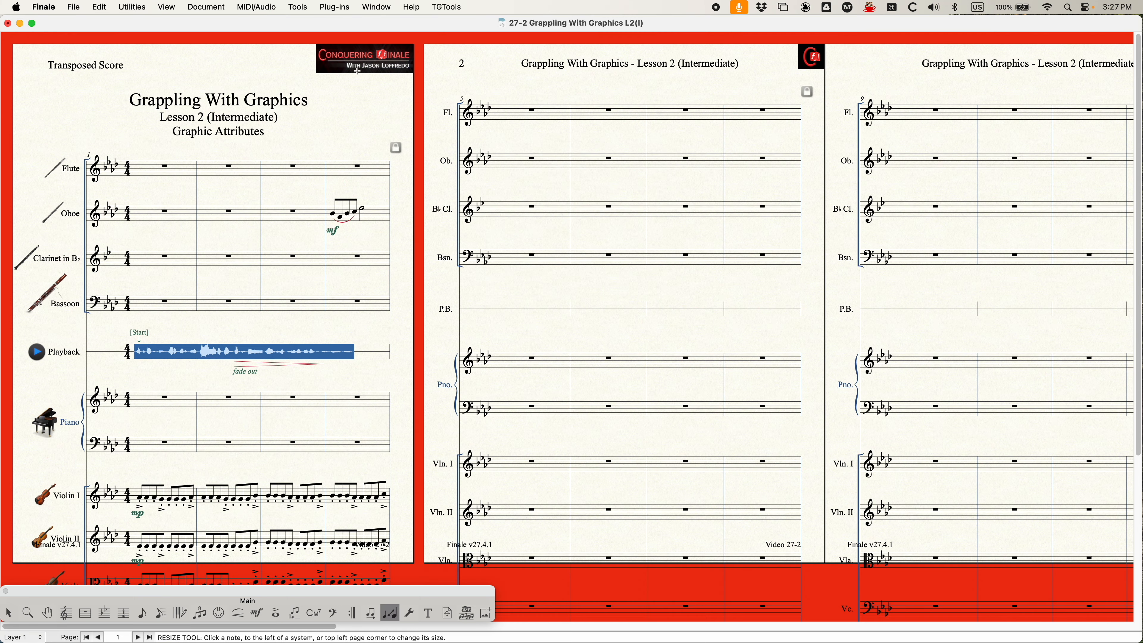
key("super+z")
key("super+z")
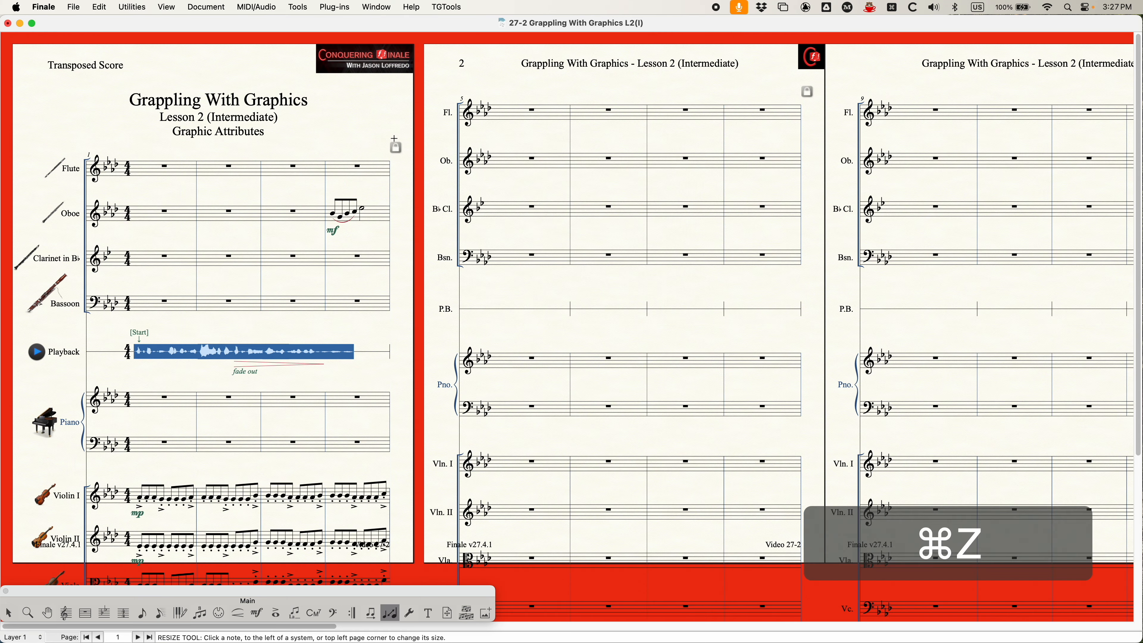
Turn off Fixed Percent in the page 1 logo's graphic attributes and apply the change.
left_click(487, 613)
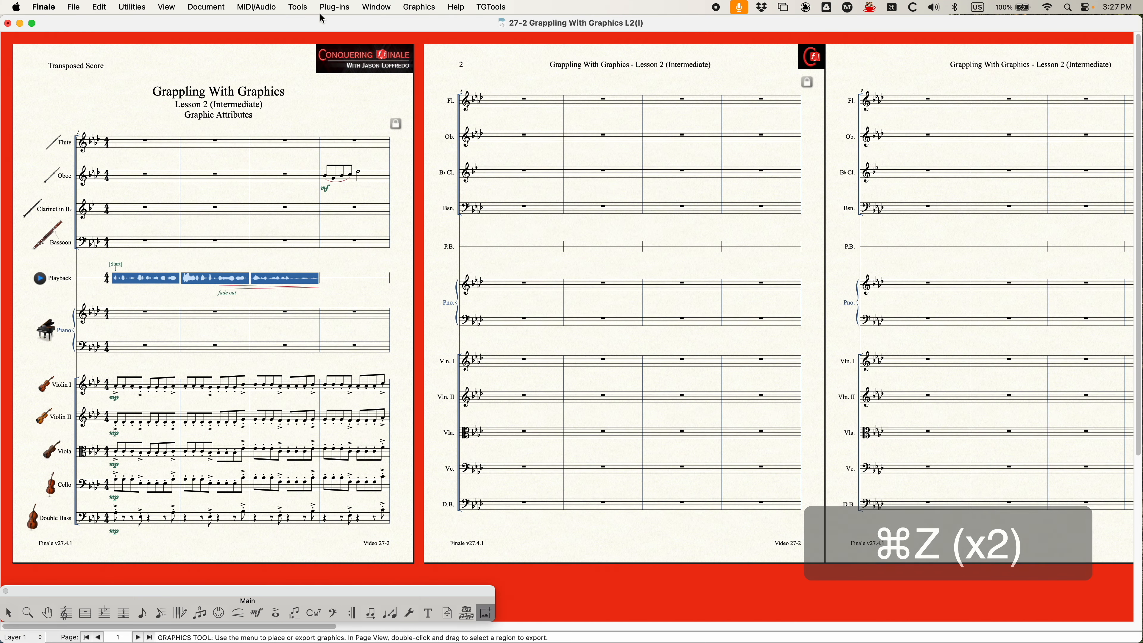
double_click(364, 58)
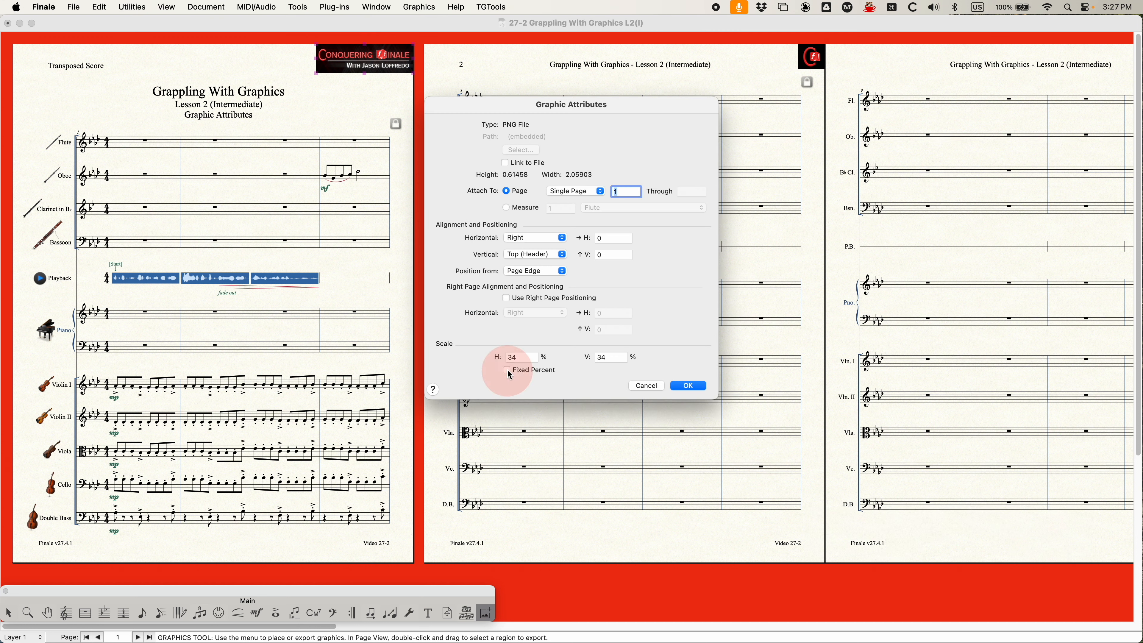
left_click(688, 386)
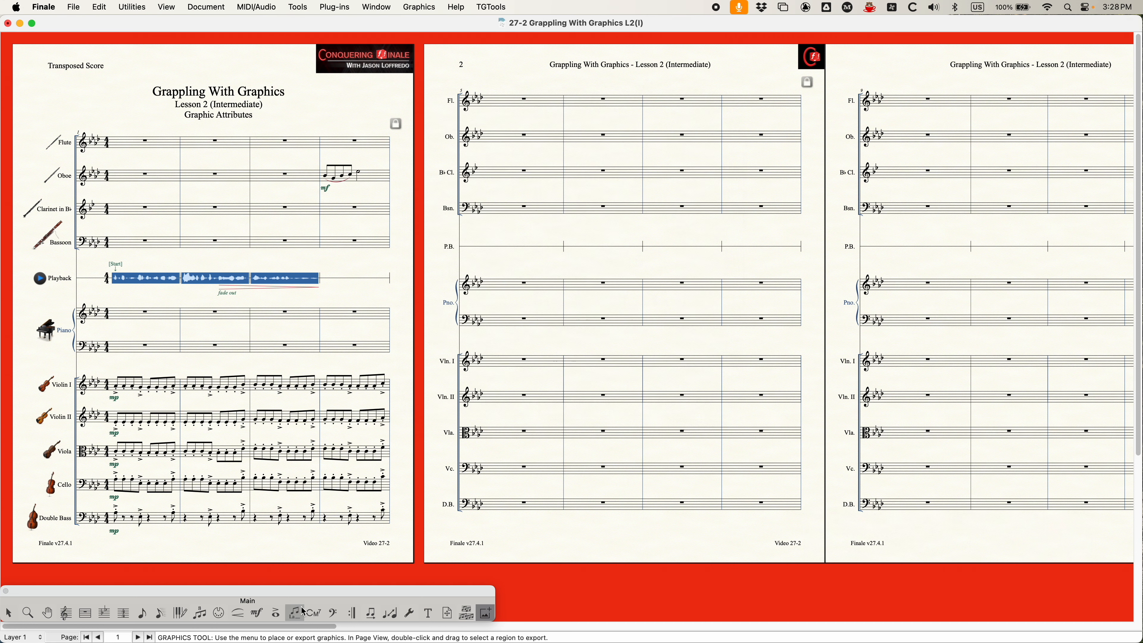
Resize the pages to 135% again with the logo's Fixed Percent off, undo the resize, and check the page resize settings without applying them.
left_click(390, 612)
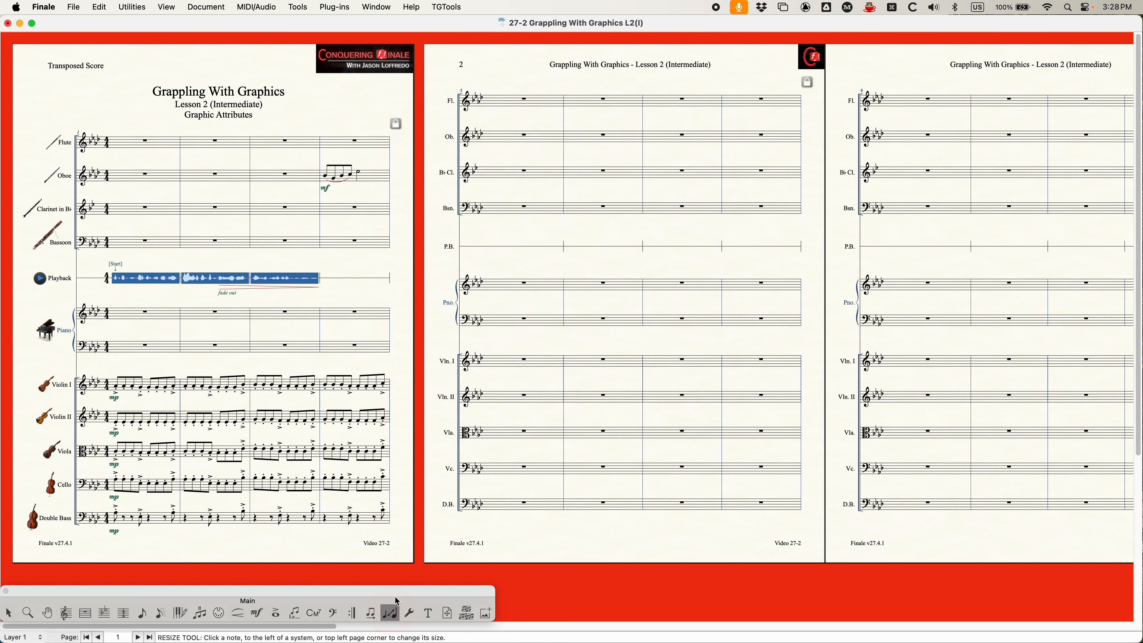
left_click(209, 66)
type("135")
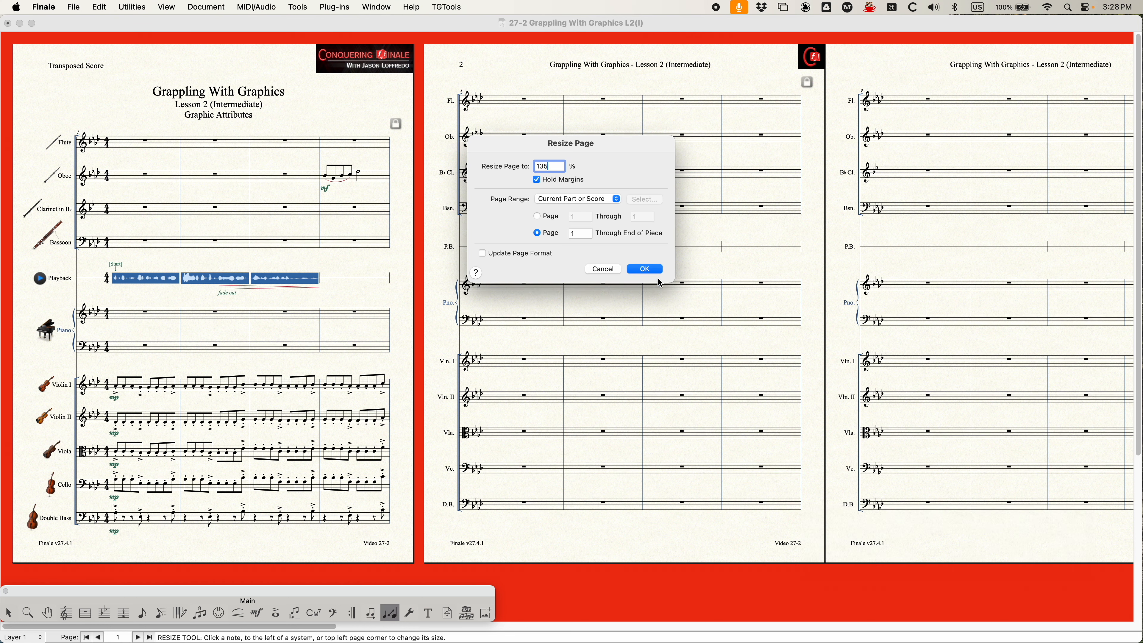
left_click(645, 269)
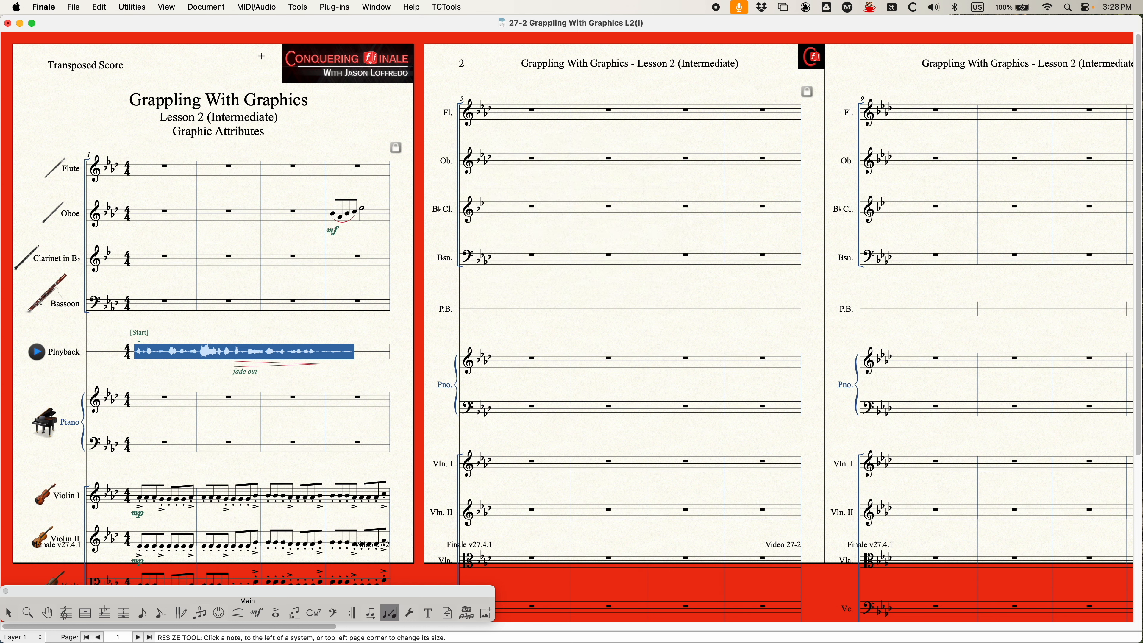
key("super+z")
key("super+z")
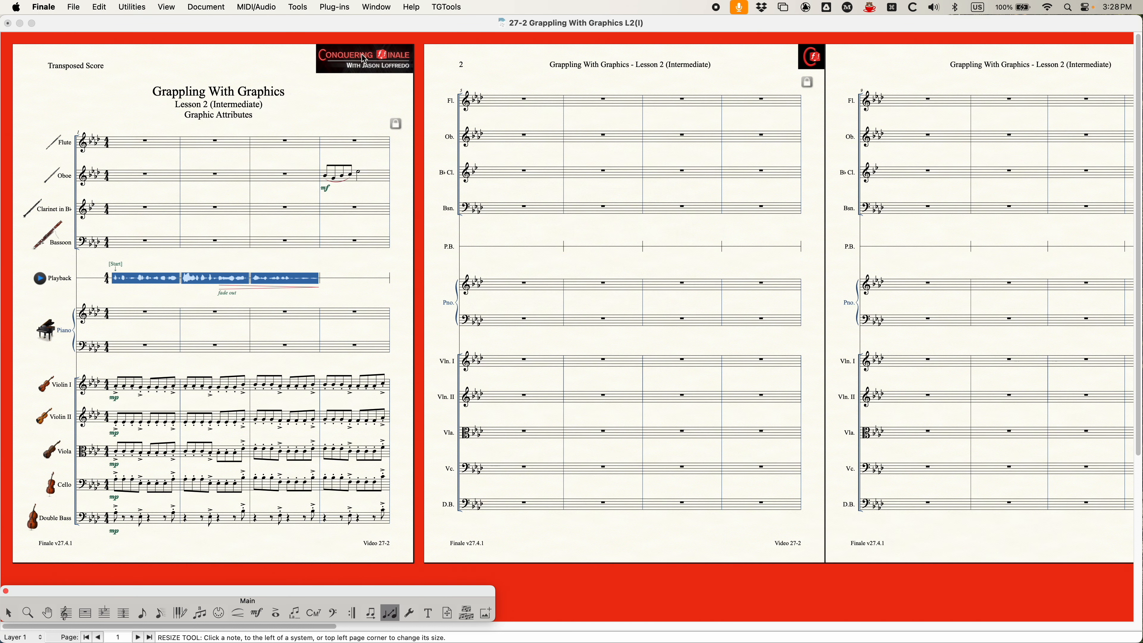
left_click(18, 49)
left_click(598, 268)
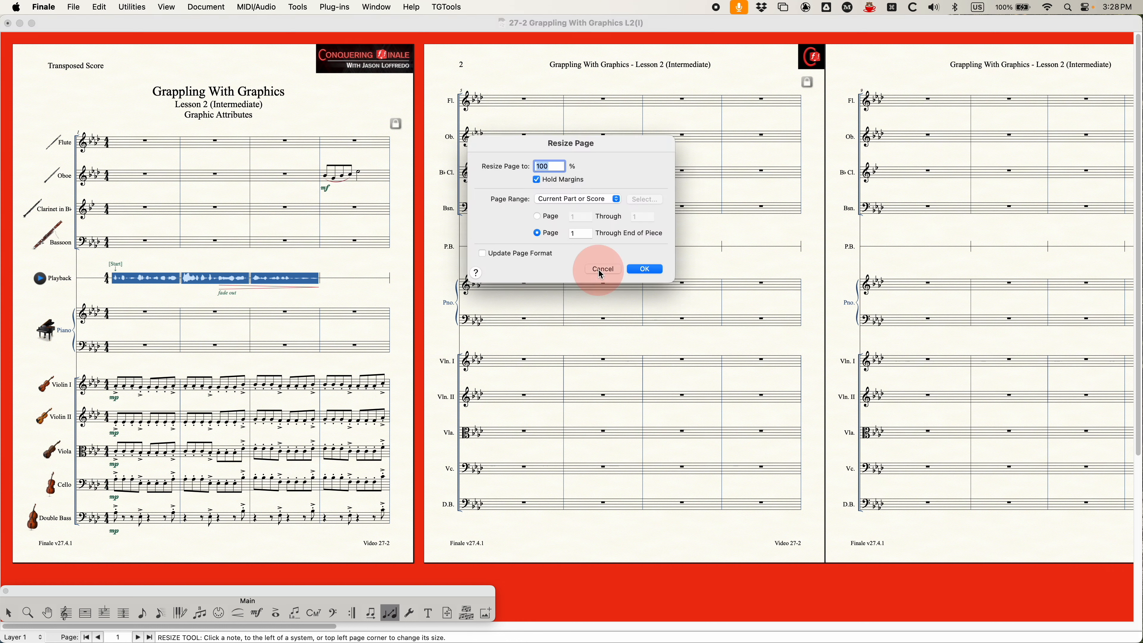
Turn Fixed Percent back on in the page 1 logo's graphic attributes and apply the change.
left_click(486, 613)
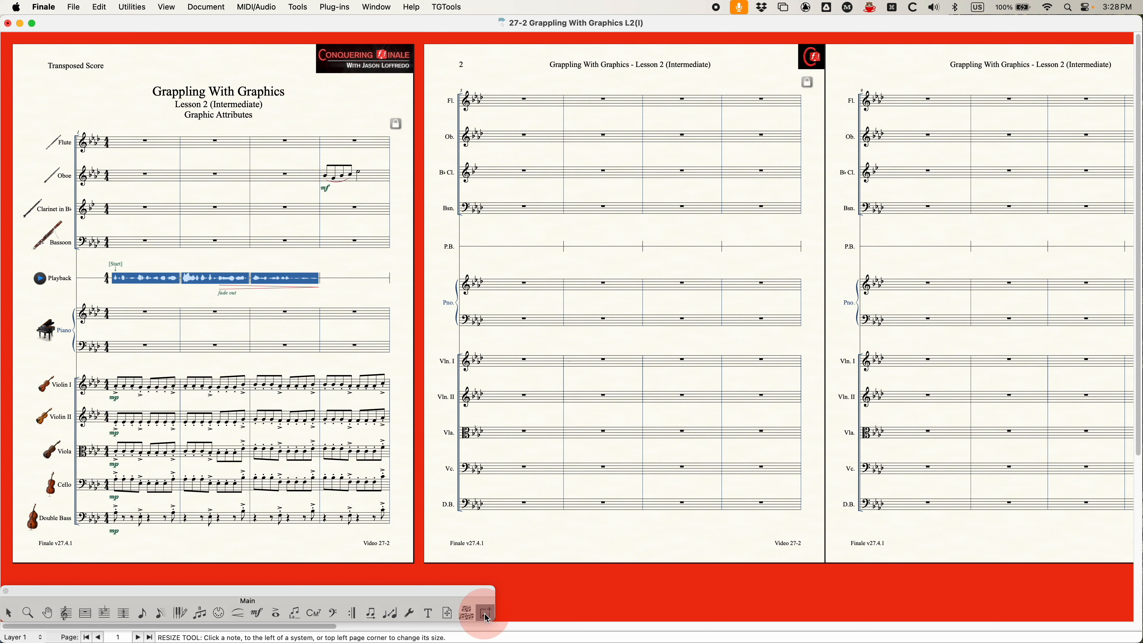
double_click(372, 68)
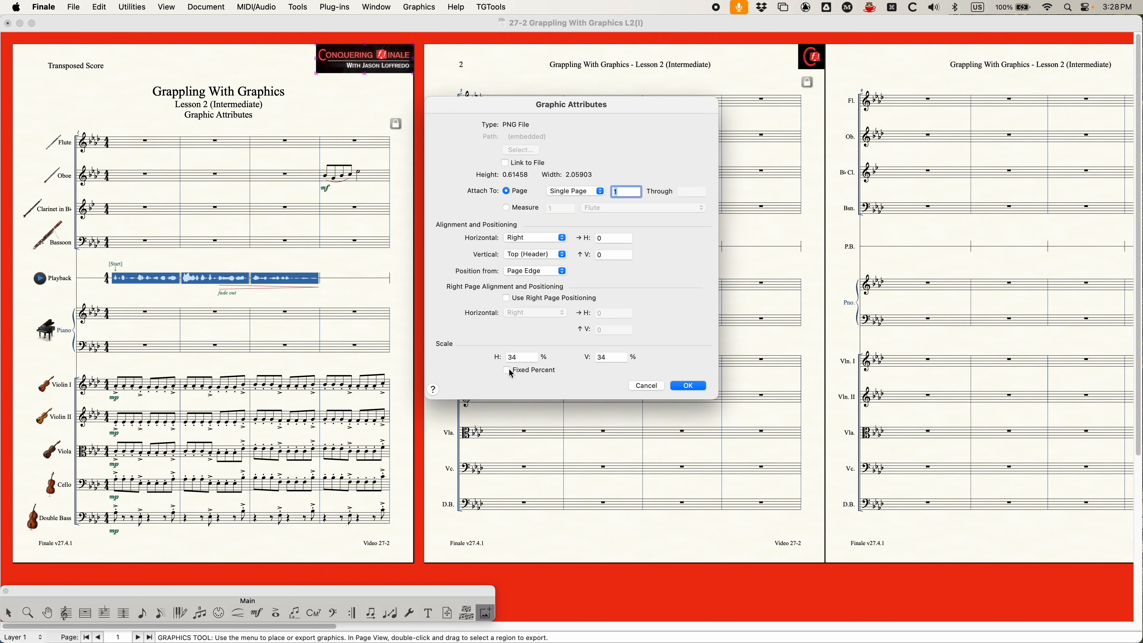
left_click(548, 366)
left_click(688, 385)
Examine the frame attributes of the title text block on page 1 with the Text tool, then cancel.
left_click(428, 613)
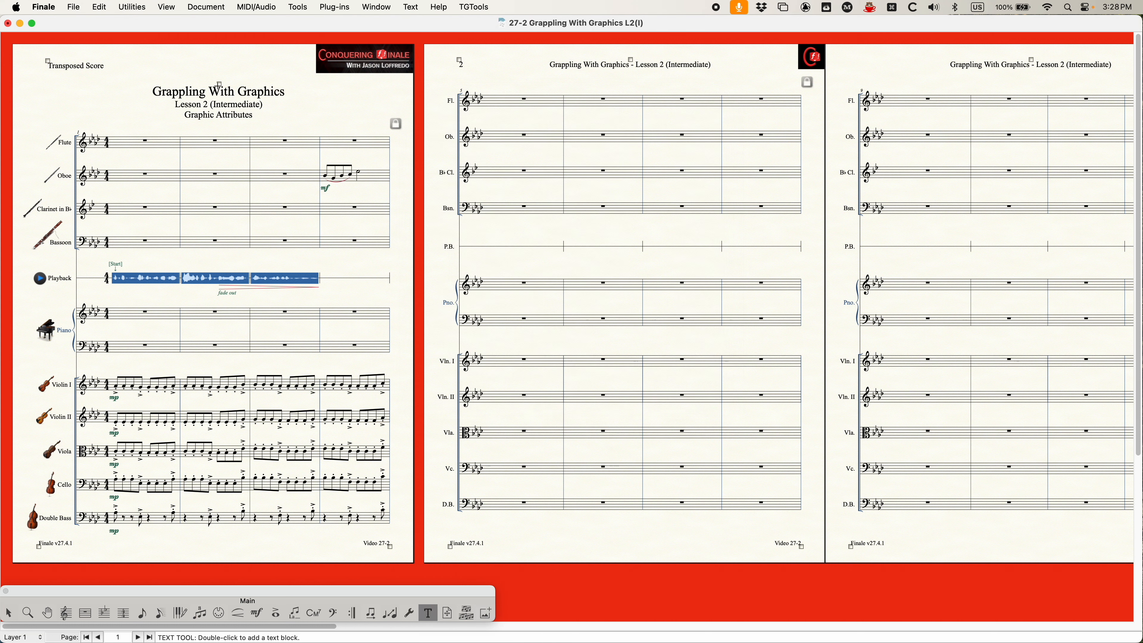
double_click(253, 114)
key("shift+Return")
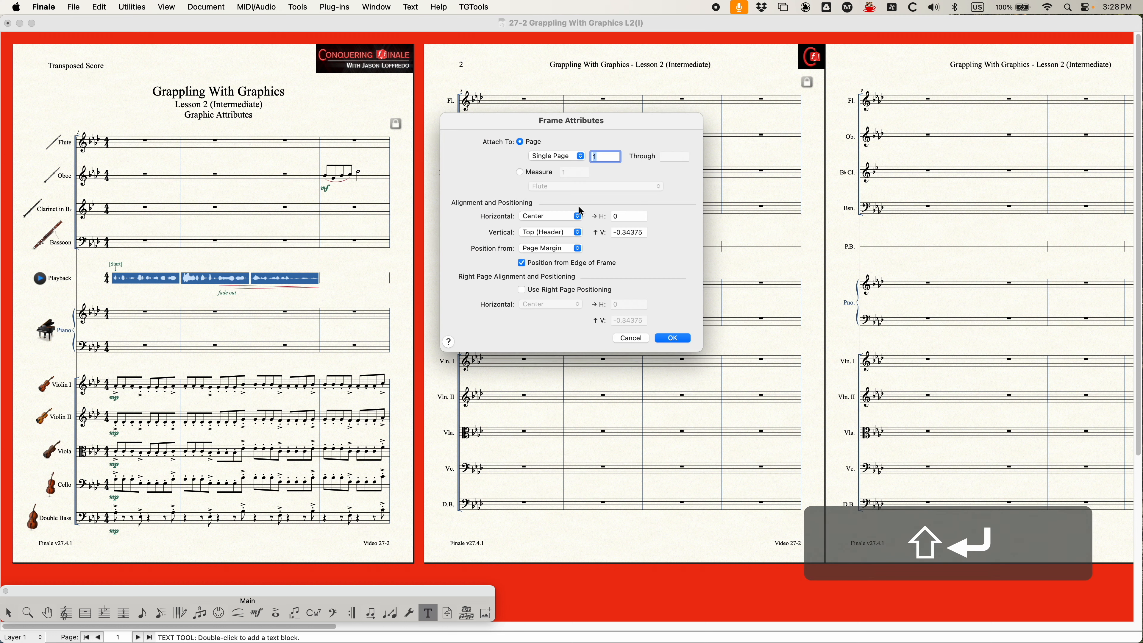
left_click(628, 338)
Select the "Graphic Attributes" line in the title block and inspect its text size options, including Fixed Size, without changing them.
double_click(220, 84)
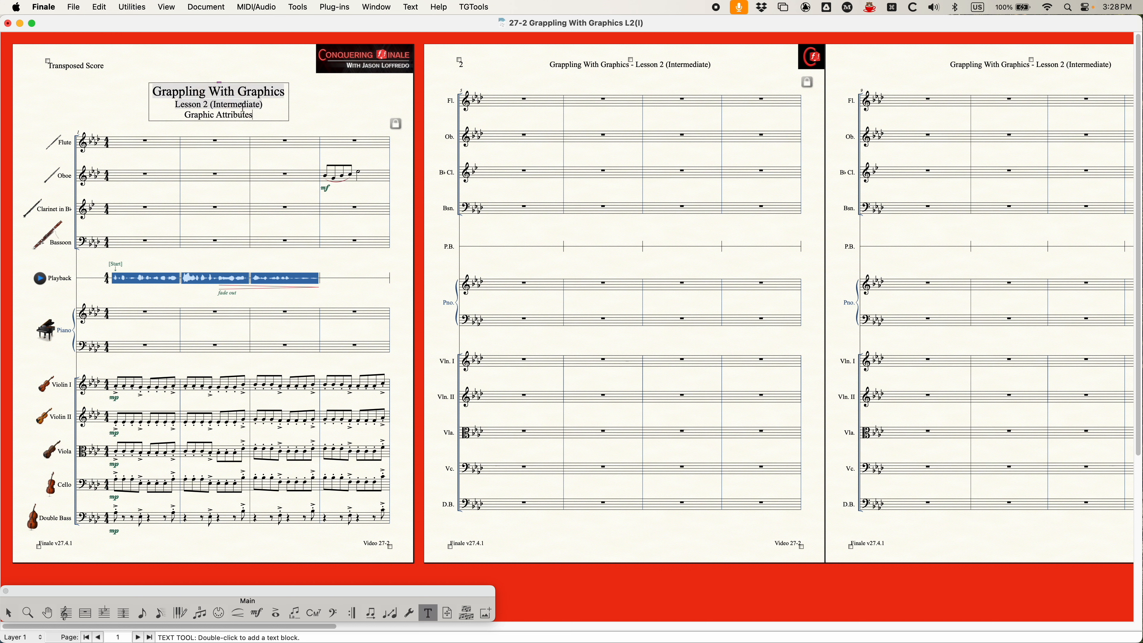
left_click_drag(253, 115, 184, 115)
left_click(411, 6)
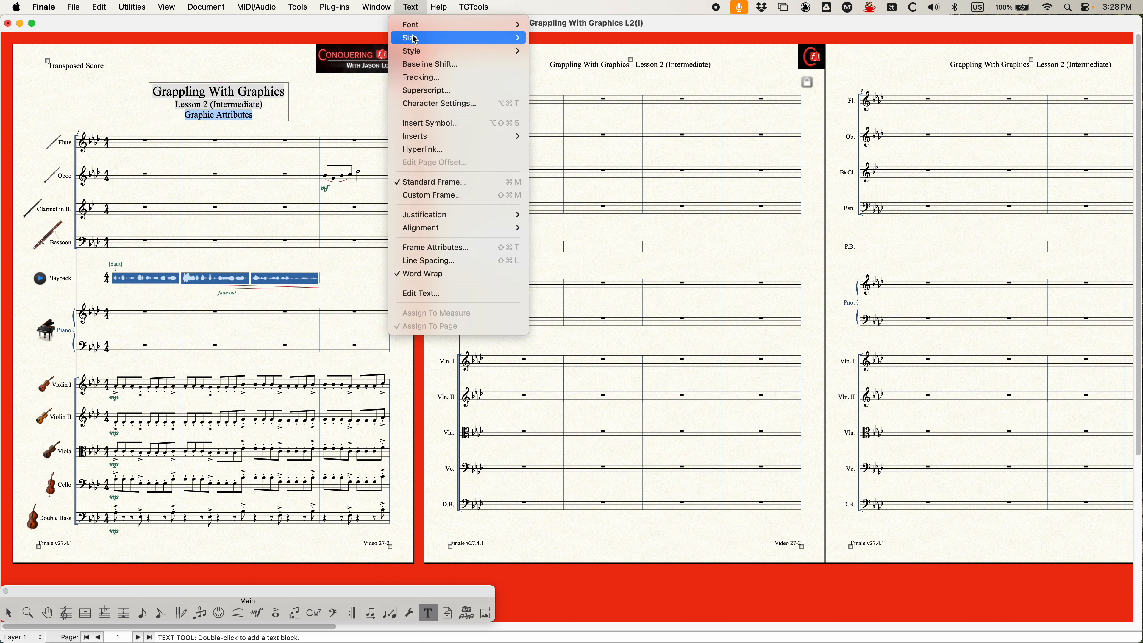
mouse_move(416, 38)
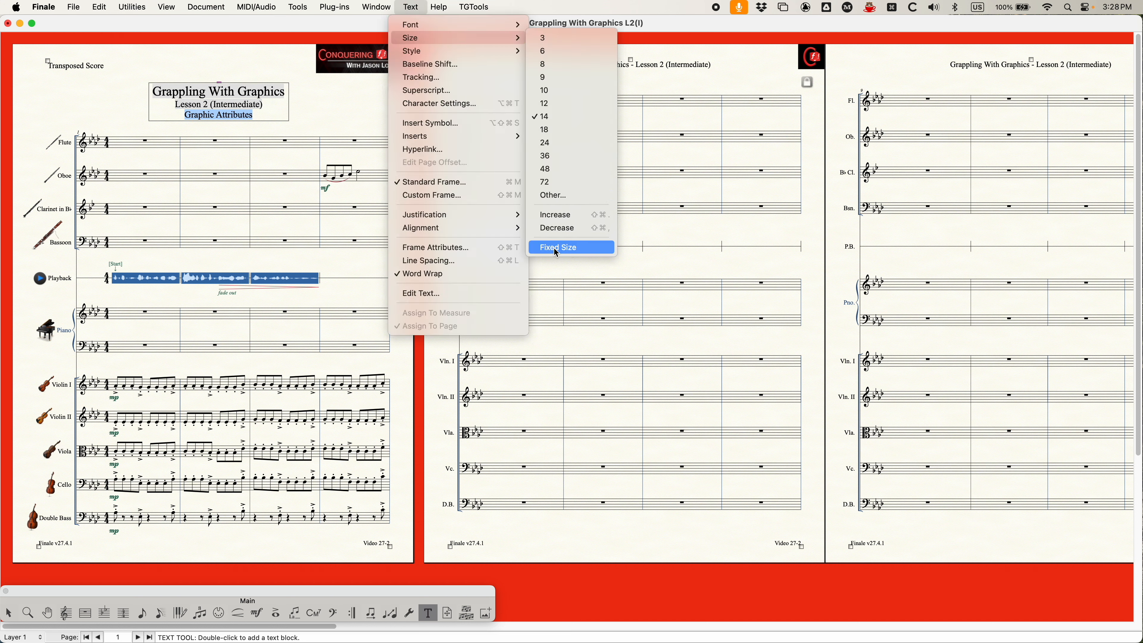
left_click(411, 4)
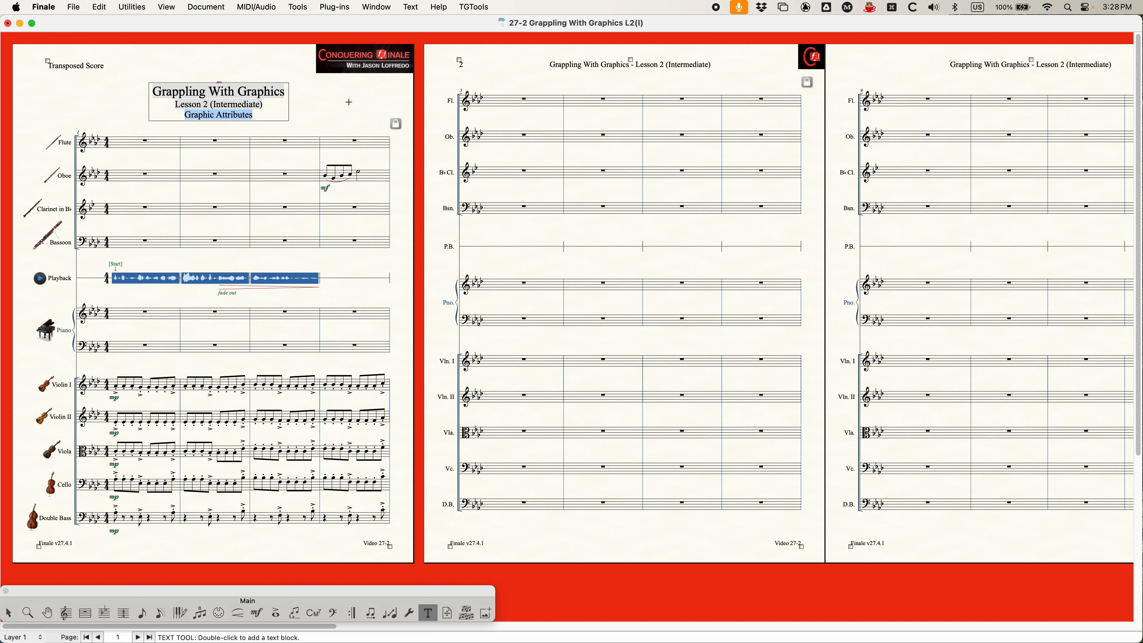
Recheck the Fixed Percent option in the page 1 logo's graphic attributes with the Graphics tool, then cancel.
left_click(486, 612)
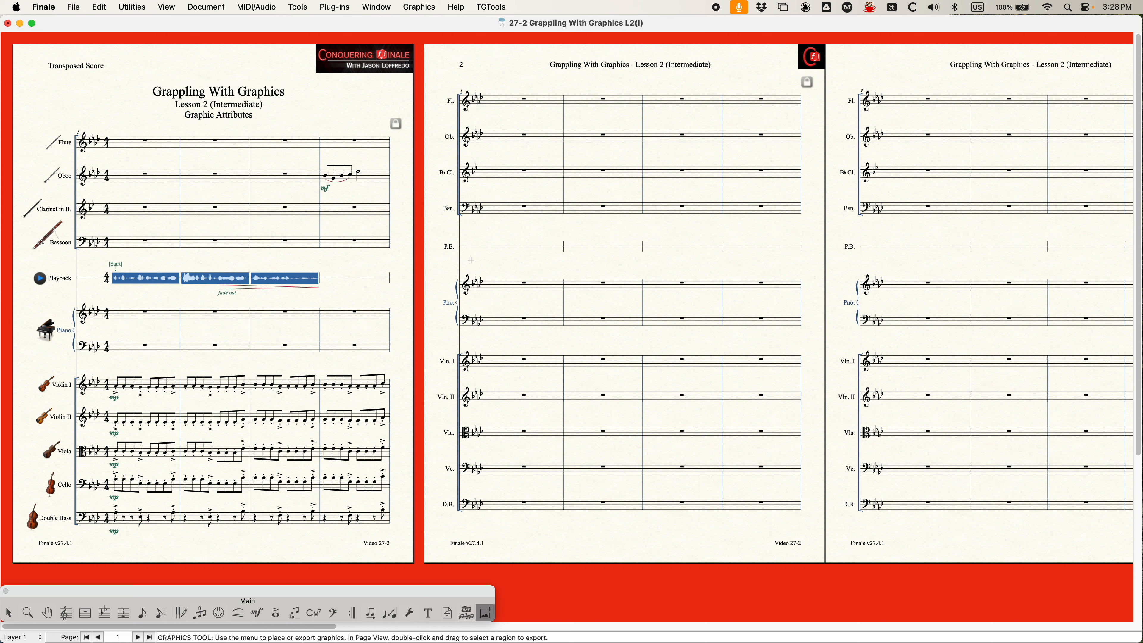
double_click(369, 64)
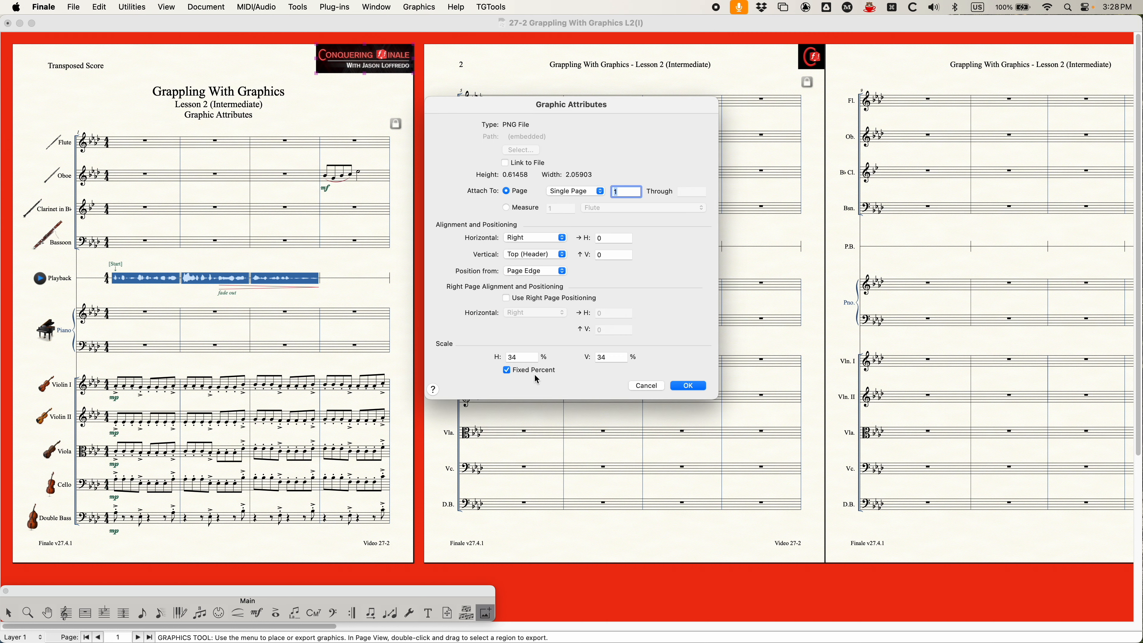
left_click(648, 386)
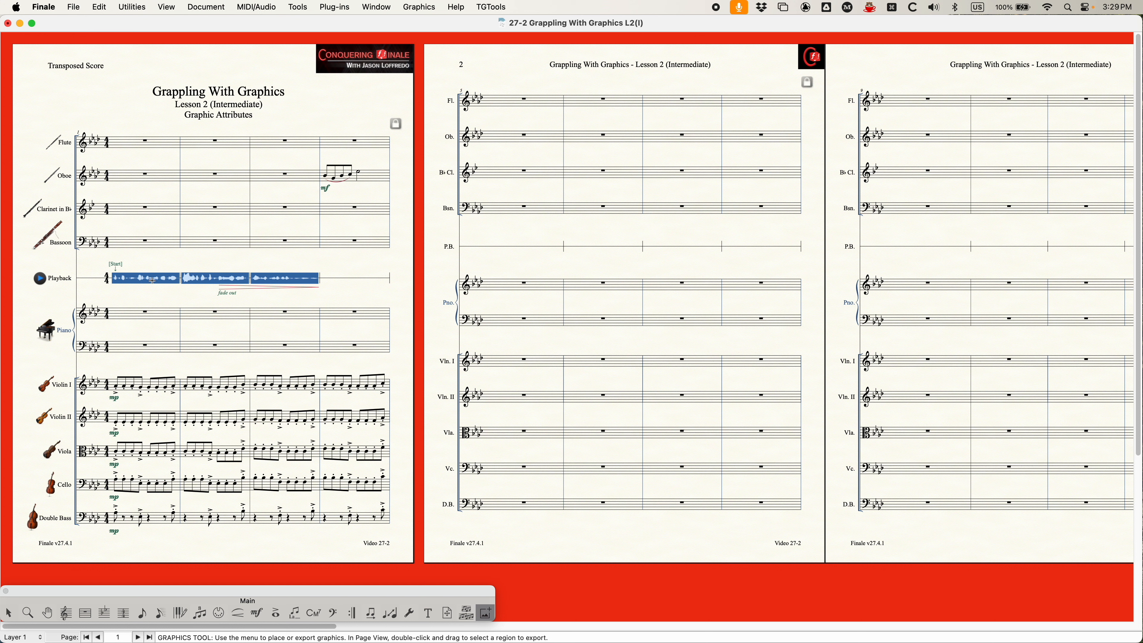
Compare the attachment and scale settings of the first waveform graphic on the Playback staff with those of the page 1 logo, cancelling both.
double_click(152, 280)
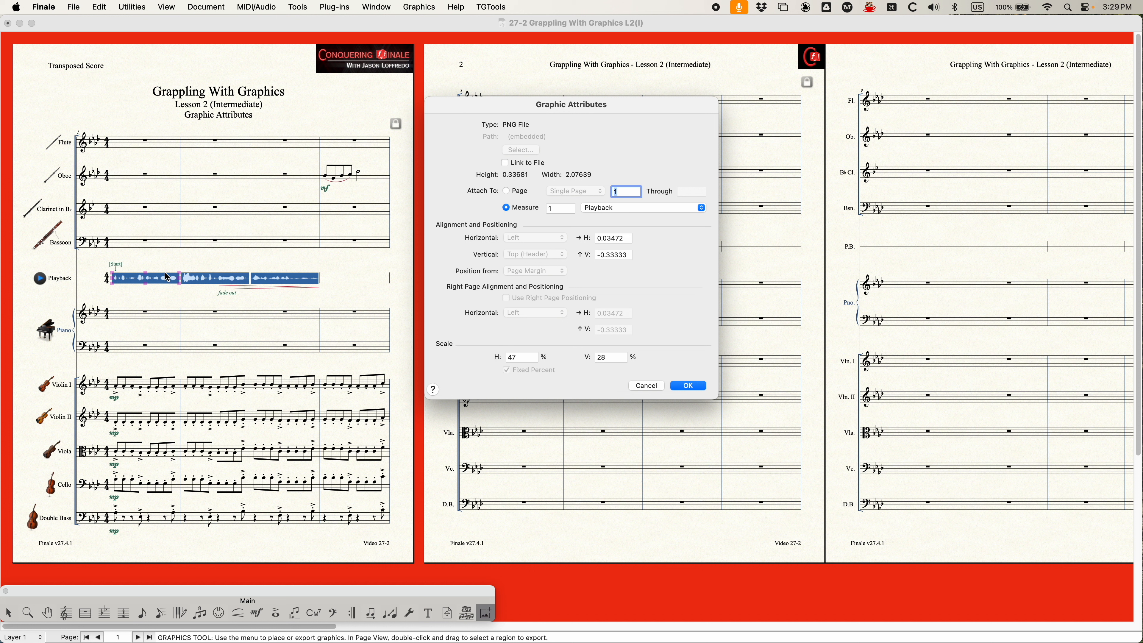
left_click(657, 386)
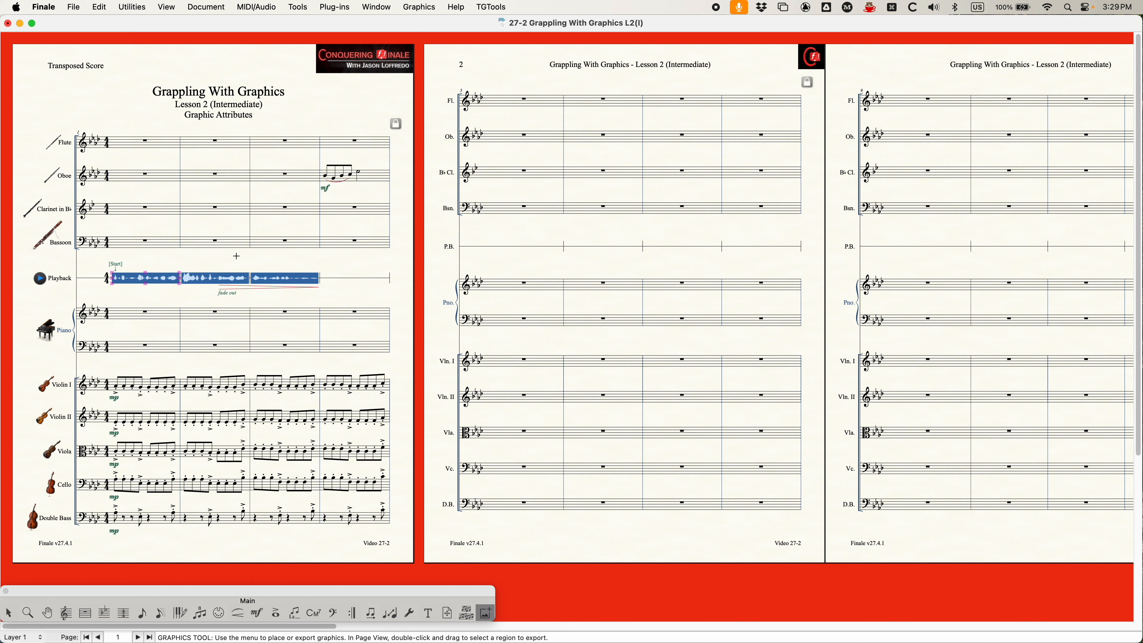
double_click(382, 73)
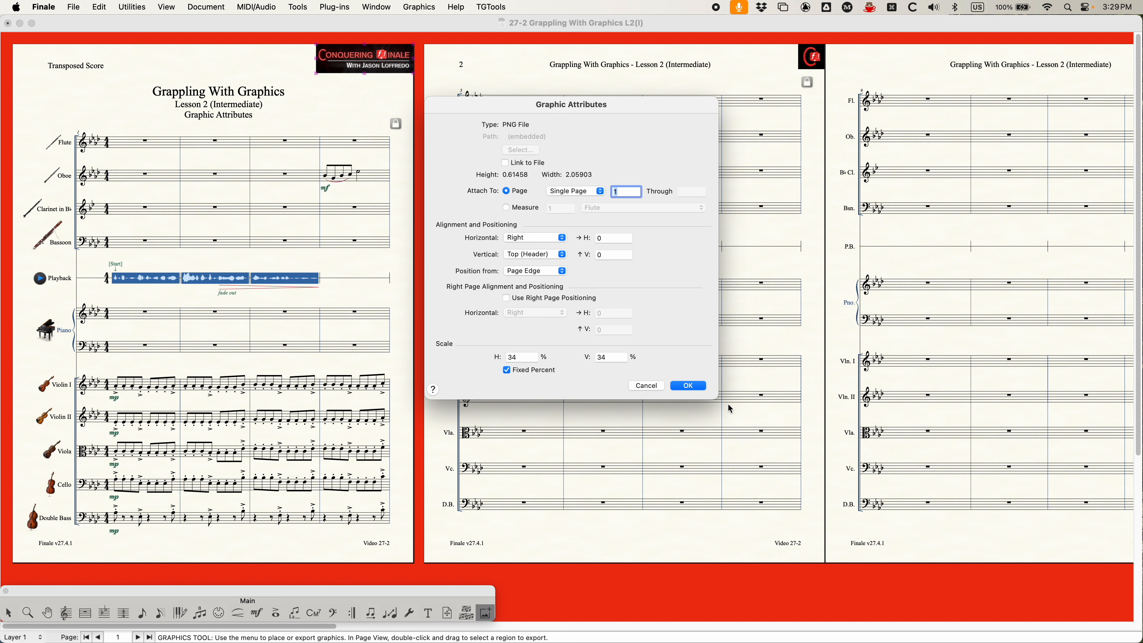
left_click(641, 386)
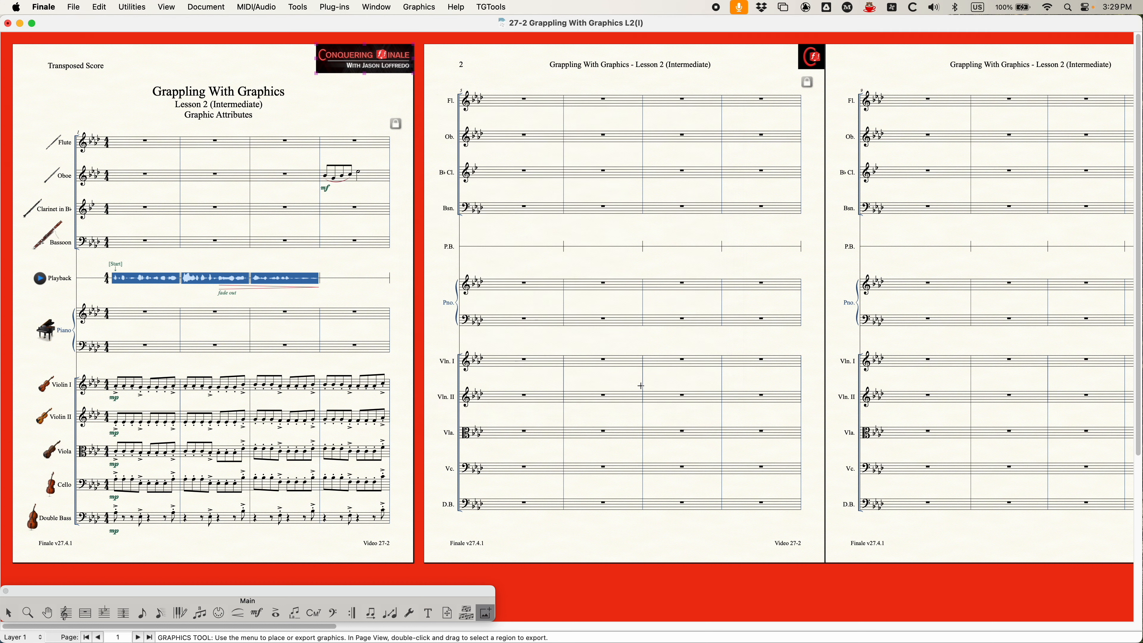
Examine the horizontal and vertical position offset fields in the page 1 logo's graphic attributes, then cancel.
double_click(359, 71)
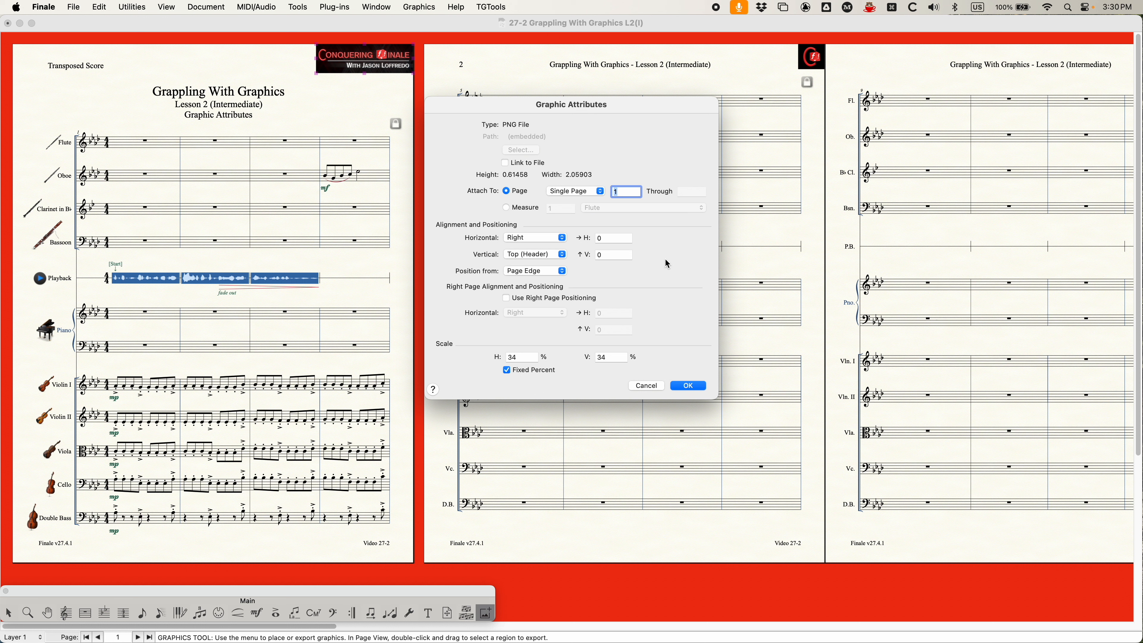
left_click(611, 238)
key("Tab")
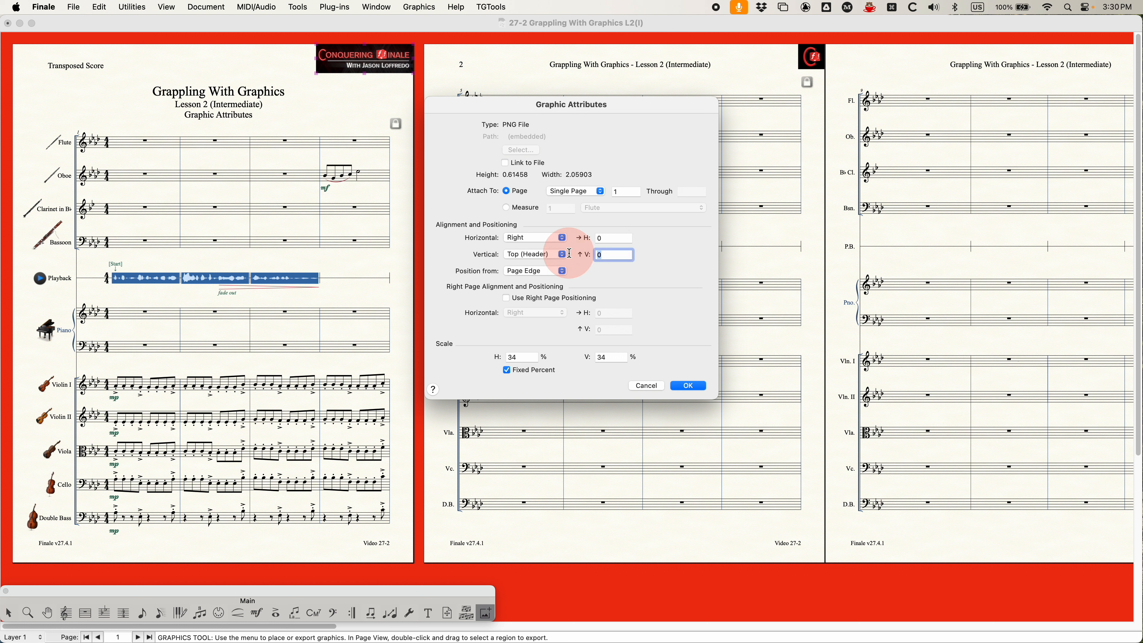
left_click(606, 238)
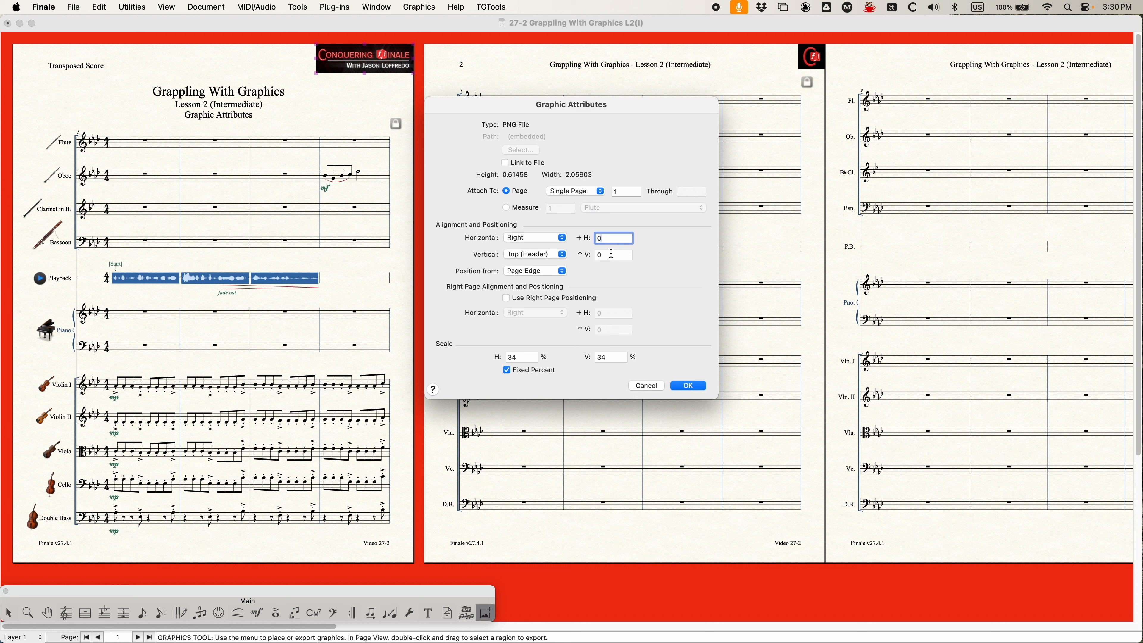
double_click(605, 238)
left_click(652, 385)
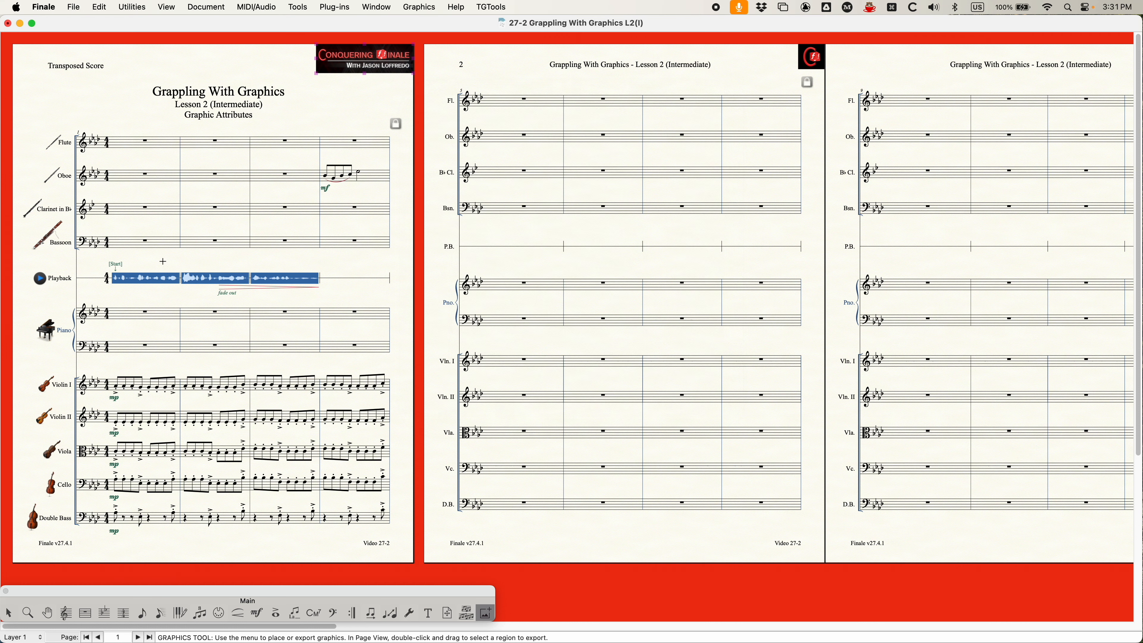
Review the first waveform graphic's measure attachment and cancel, then try a Page Range attachment through page 3 for the page 1 logo, clearing the end page.
double_click(158, 281)
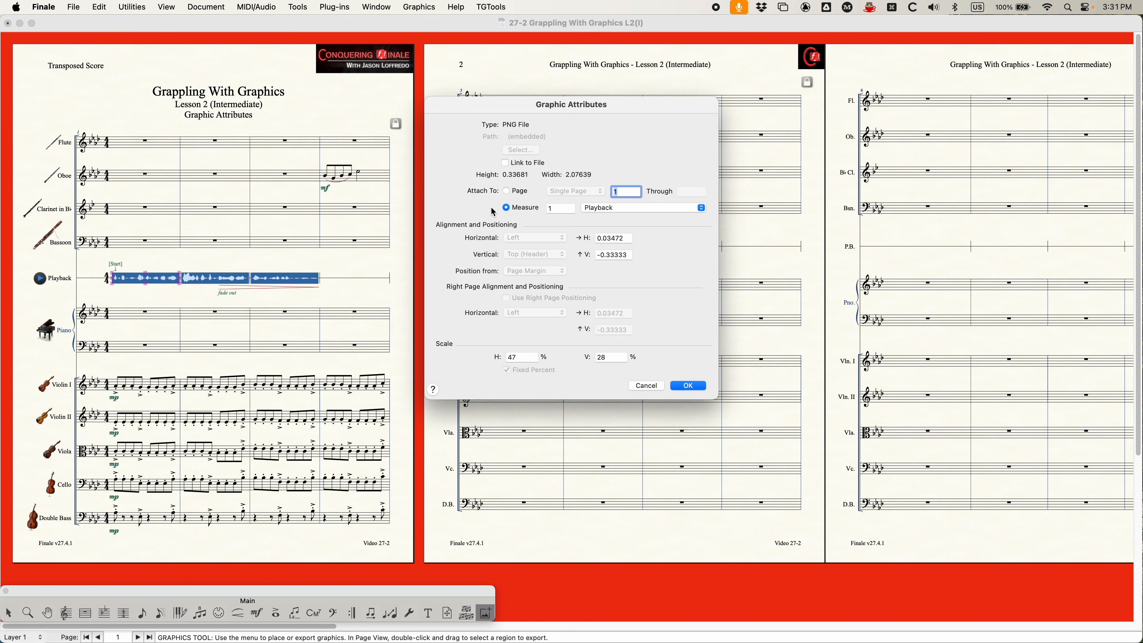
left_click(648, 386)
double_click(355, 72)
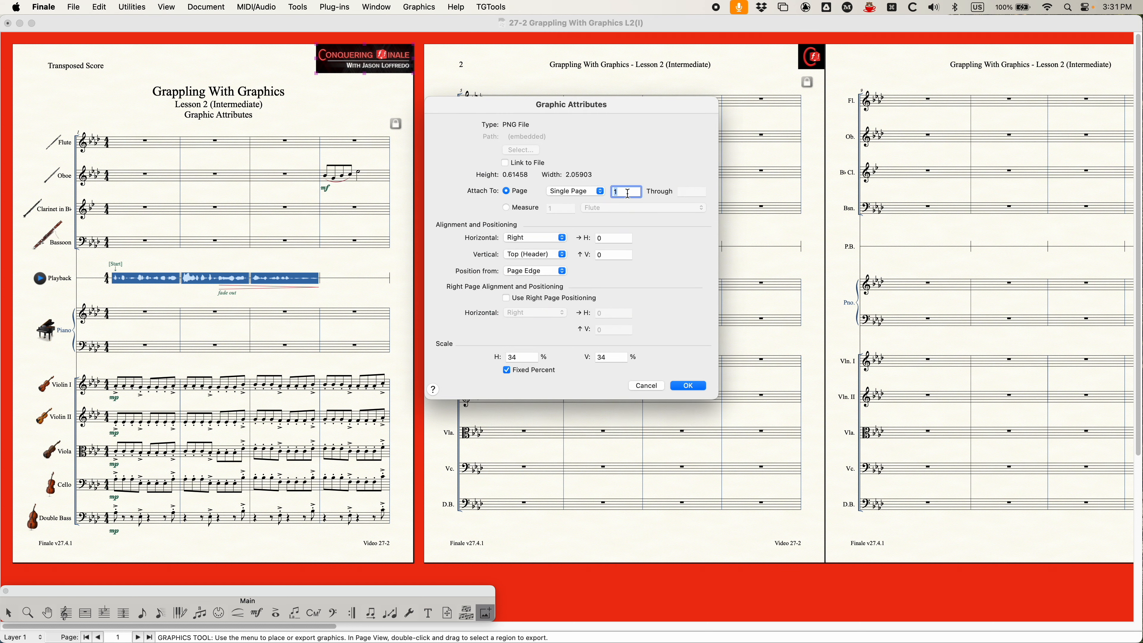
left_click(570, 191)
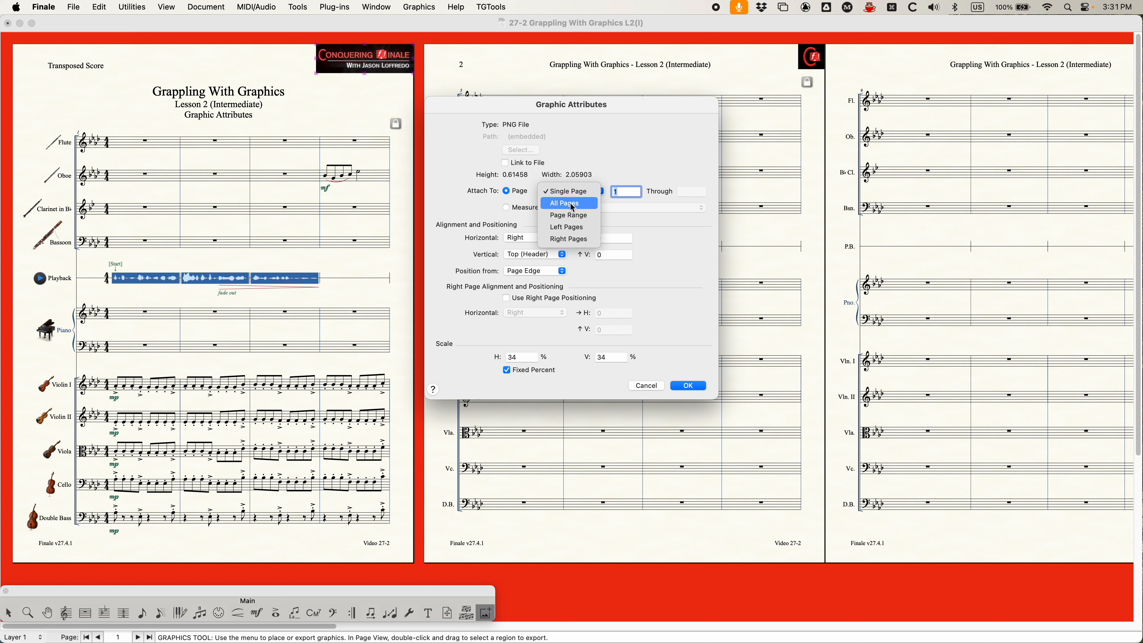
left_click(569, 215)
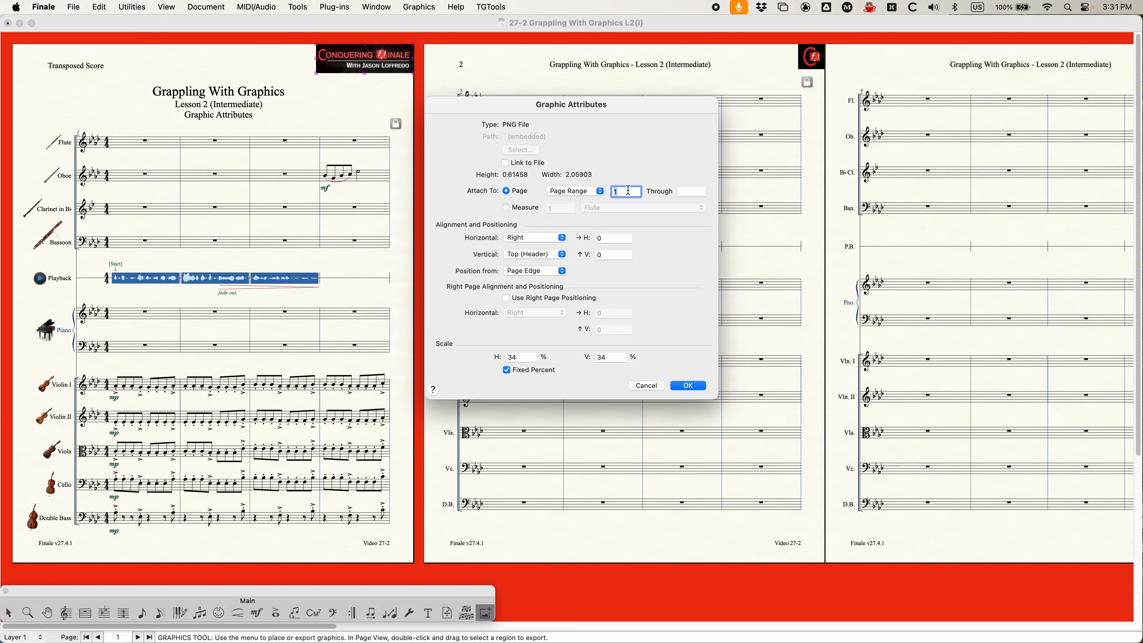
left_click(693, 192)
type("3")
key("BackSpace")
Try the Left Pages attachment for the page 1 logo, then set it back to Single Page and apply.
left_click(588, 192)
left_click(575, 201)
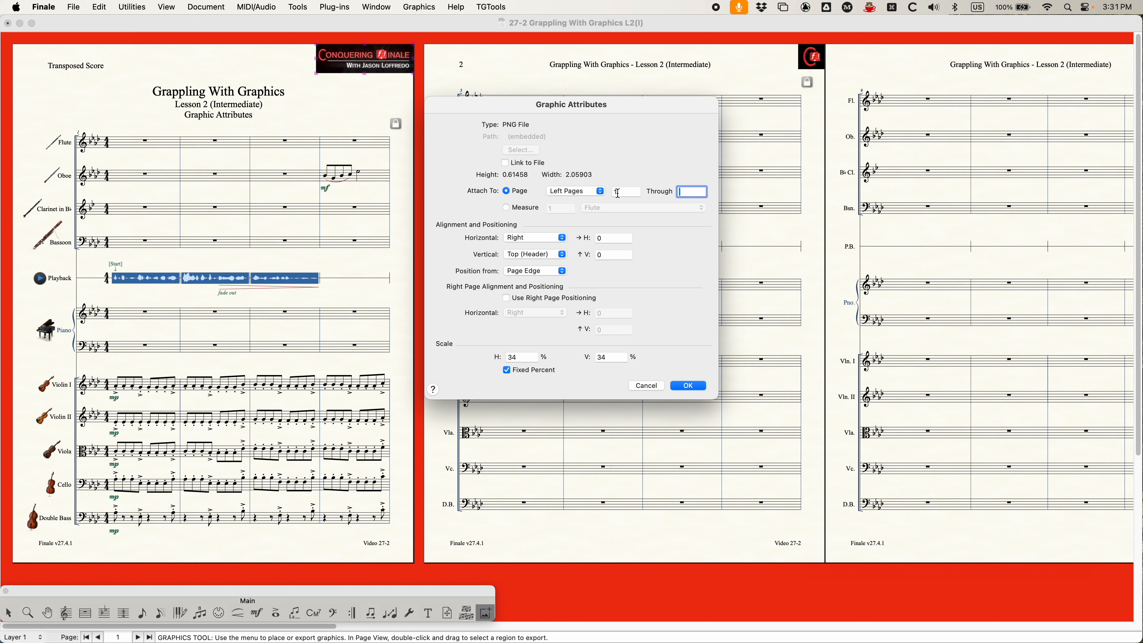
left_click(576, 191)
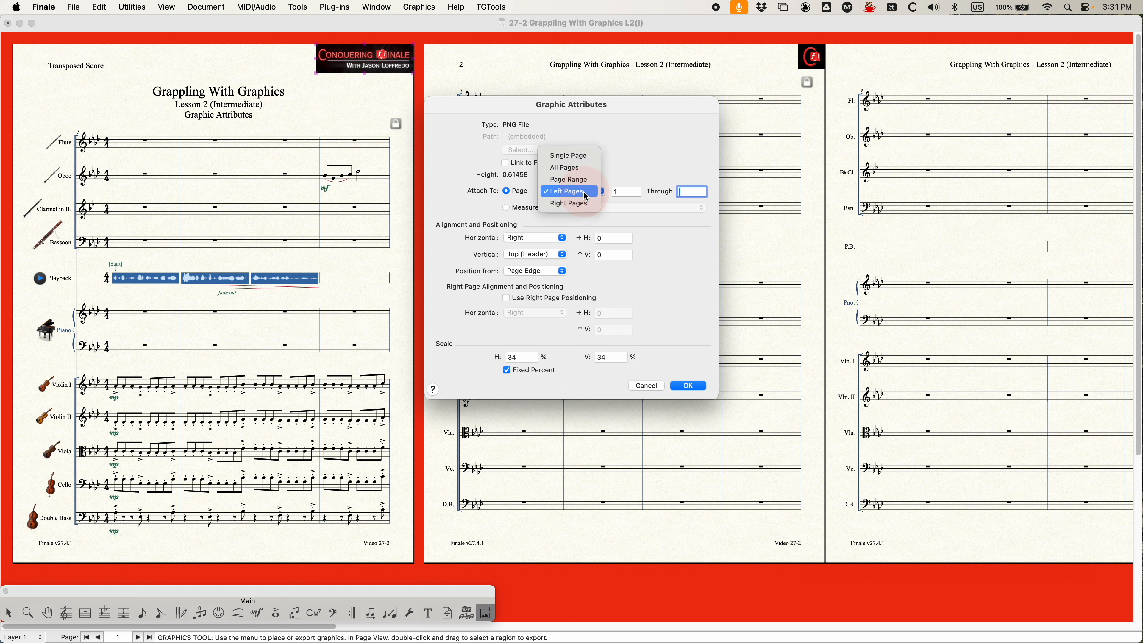
left_click(580, 156)
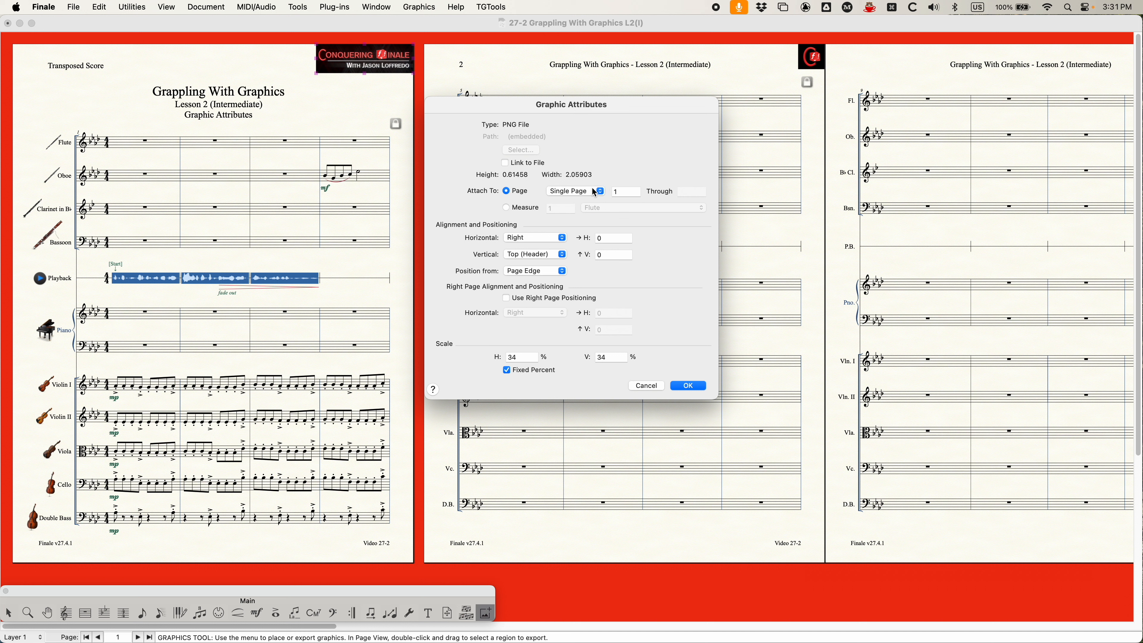
left_click(688, 386)
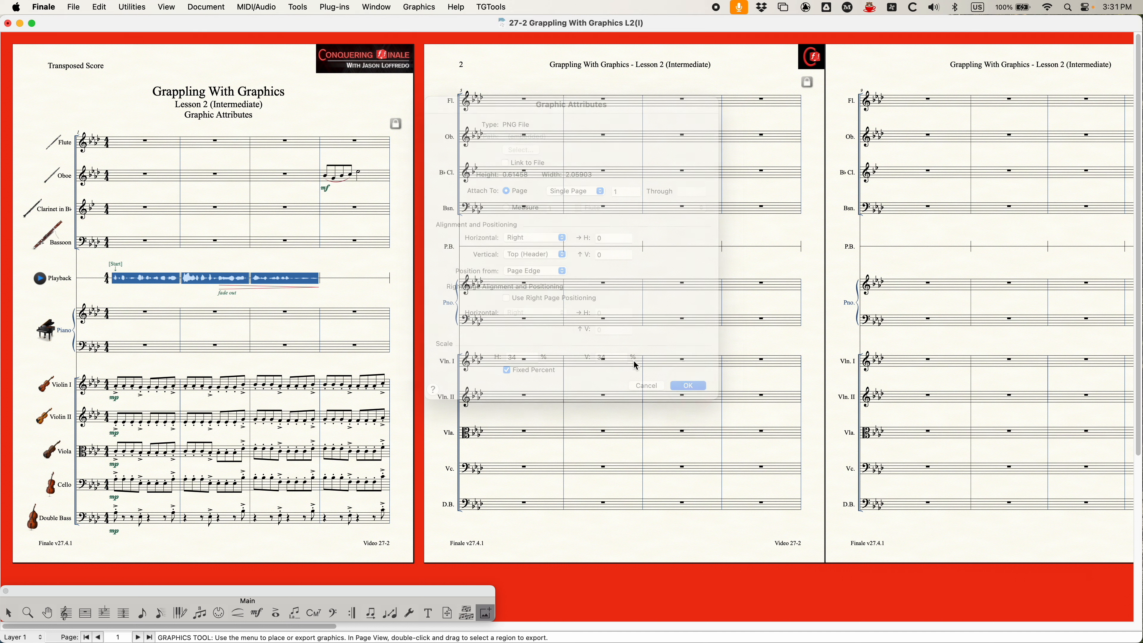
Attach the first waveform graphic to measure 1 of the Bassoon staff, then undo the move.
left_click(150, 268)
left_click(147, 277)
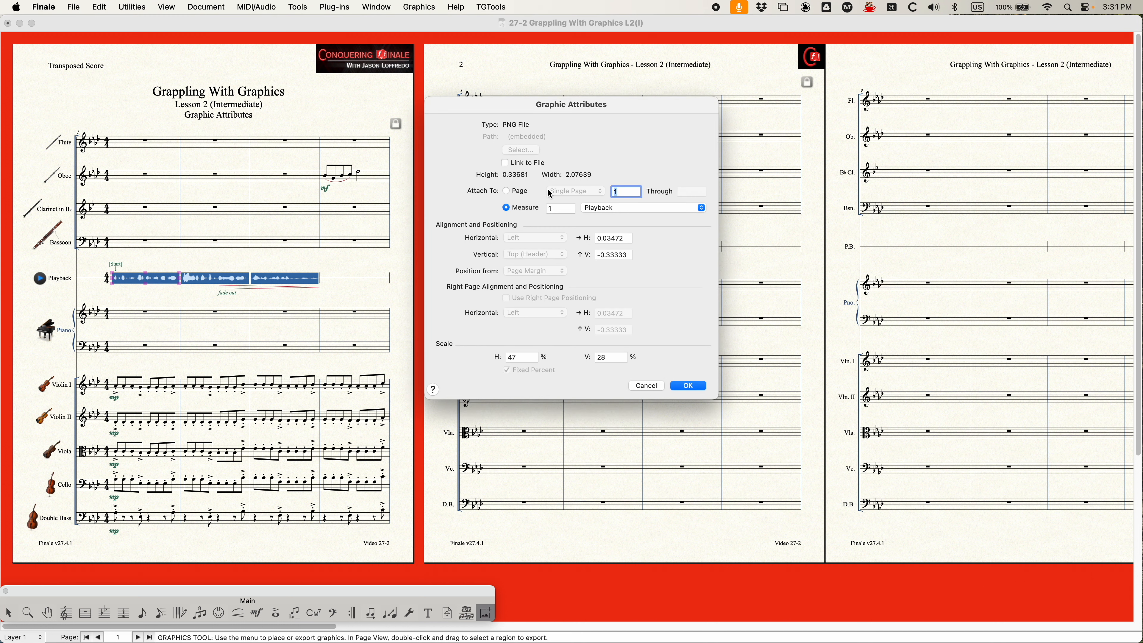
double_click(550, 212)
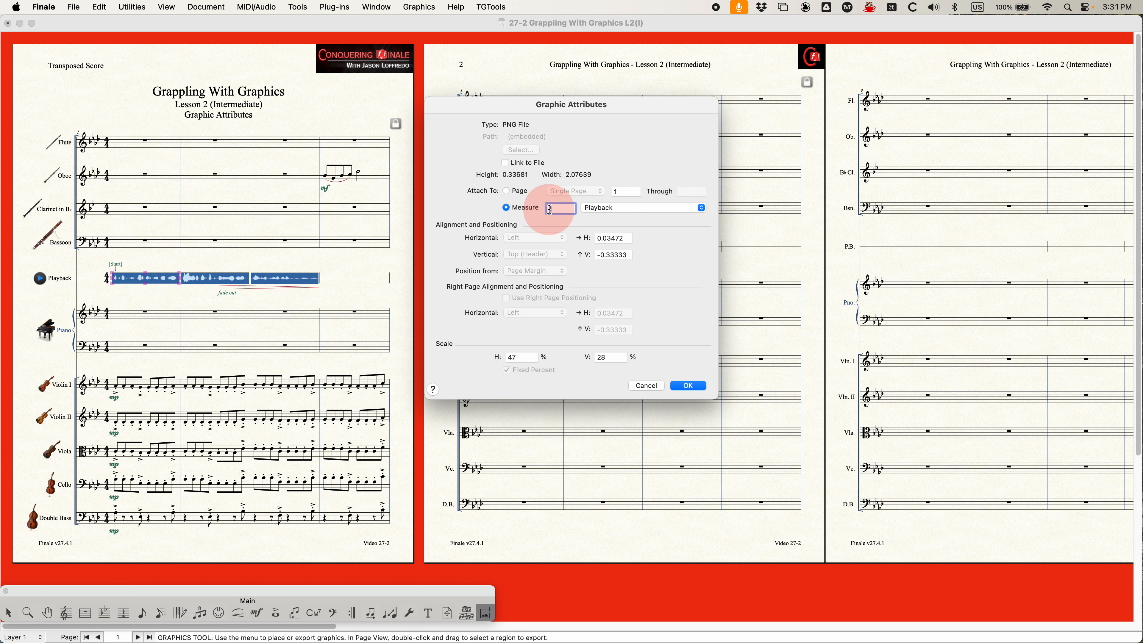
left_click(630, 208)
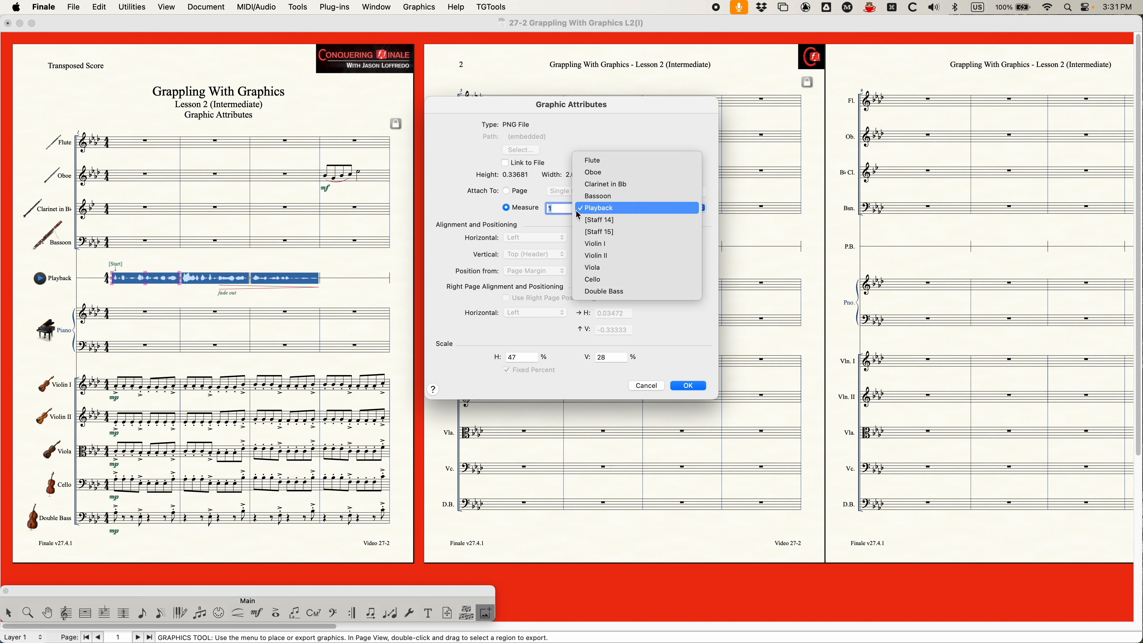
left_click(620, 196)
left_click(685, 387)
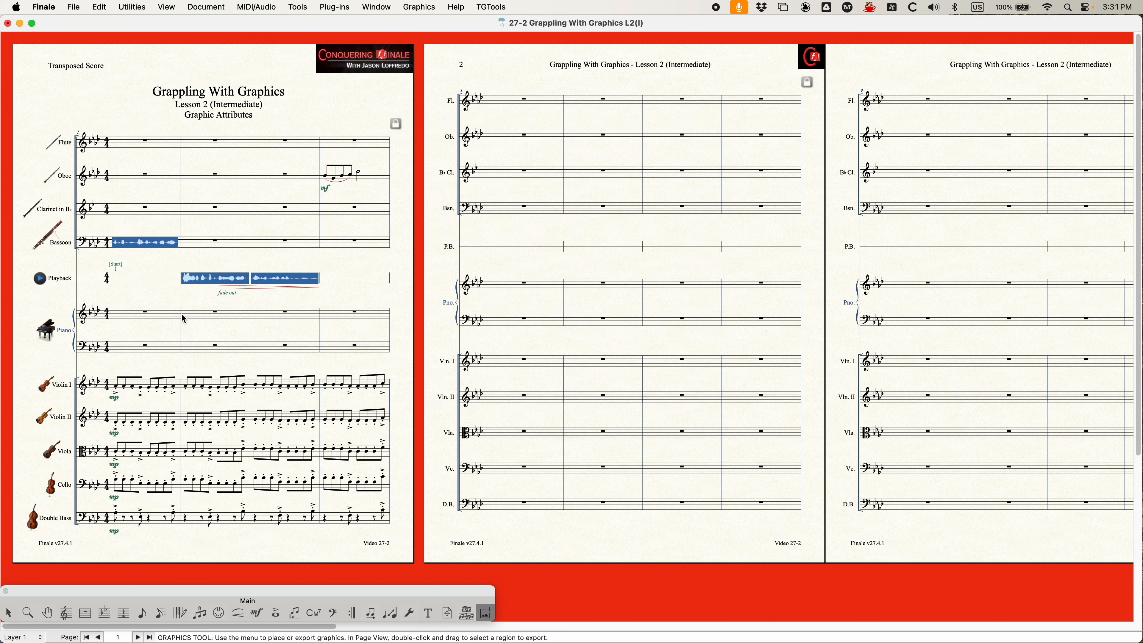
key("ctrl+z")
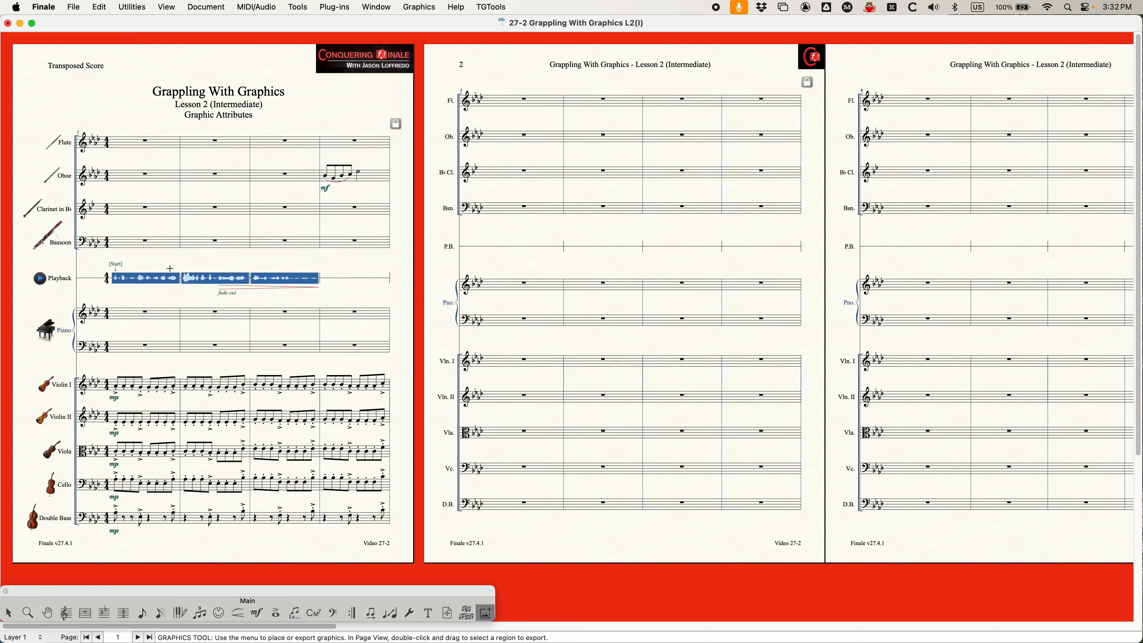
Examine the horizontal and vertical offset fields in the first Playback waveform's graphic attributes, then cancel.
double_click(162, 278)
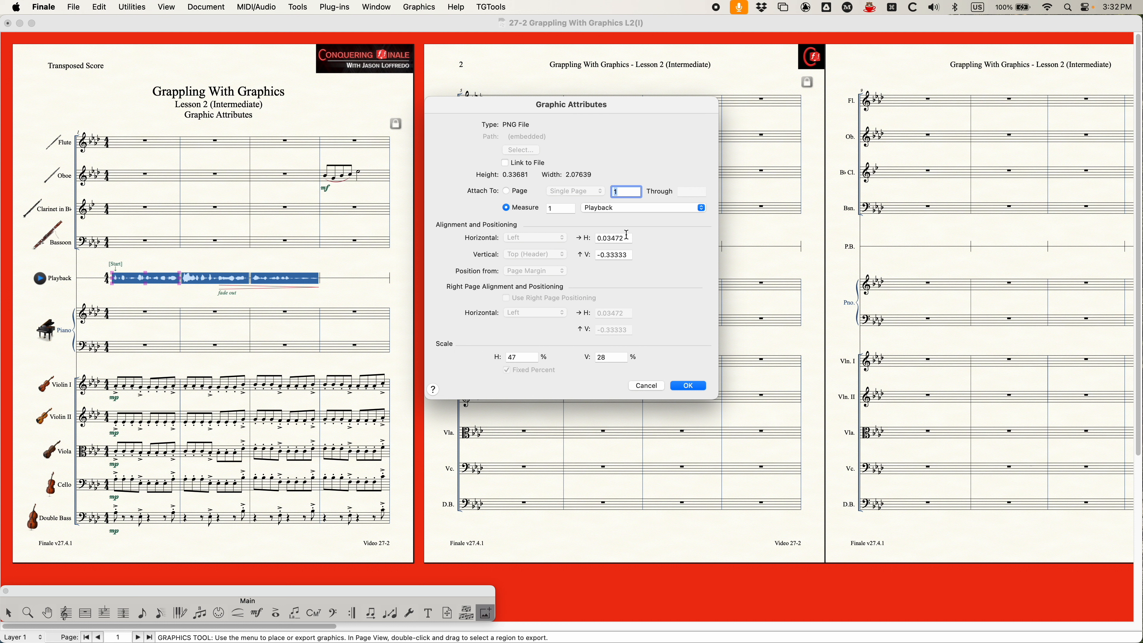
left_click_drag(628, 239, 565, 237)
left_click_drag(630, 255, 569, 254)
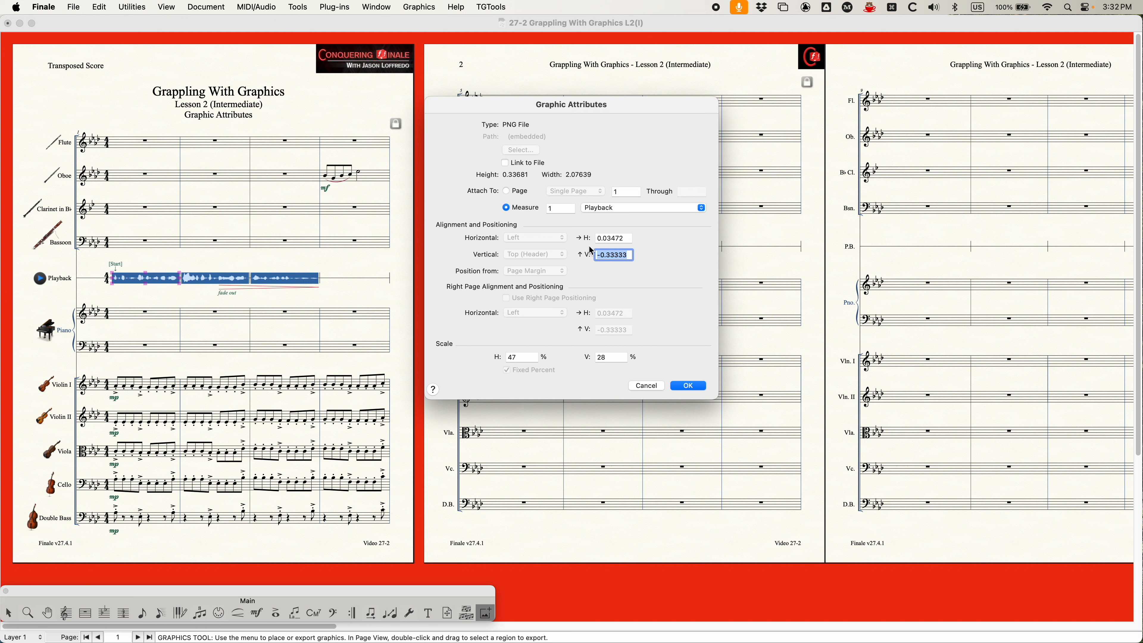
left_click(652, 388)
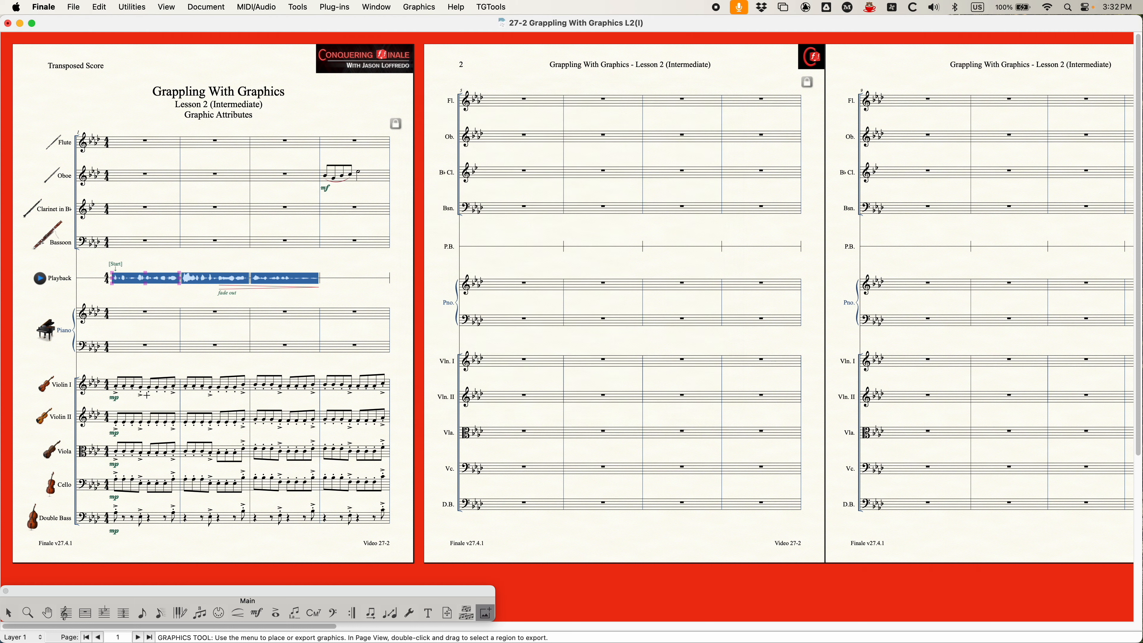
Change the staff attachment of the first Playback waveform graphic to Bassoon, keeping it in measure 1.
key("super+equal")
key("super+equal")
key("super+equal")
key("super+equal")
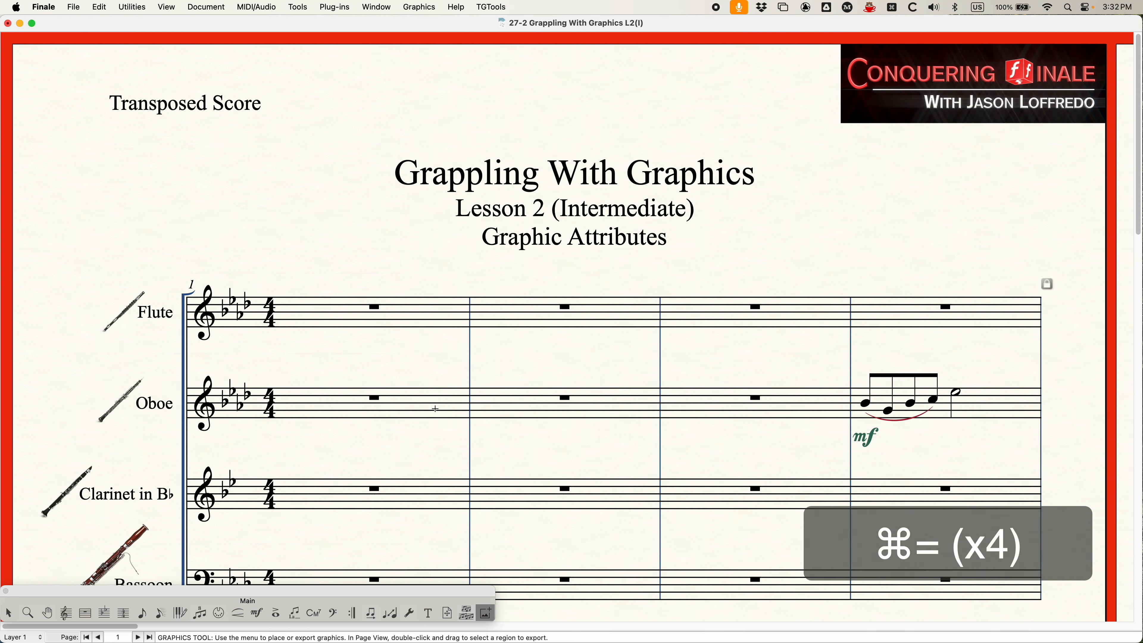
scroll(435, 408, "down", 5)
double_click(395, 397)
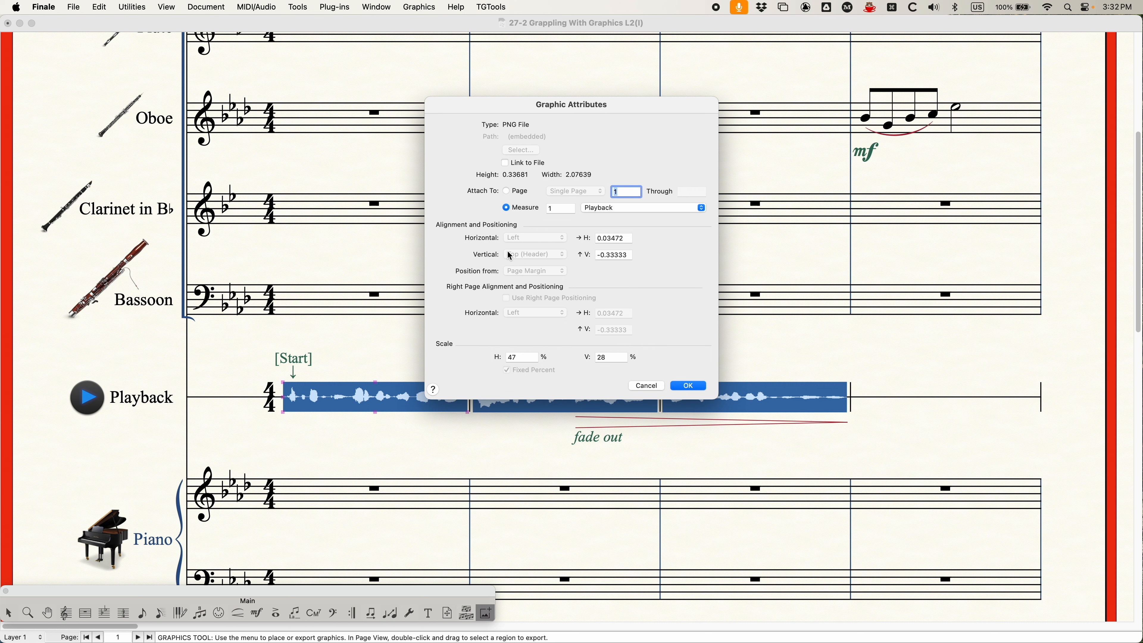
left_click_drag(627, 105, 728, 64)
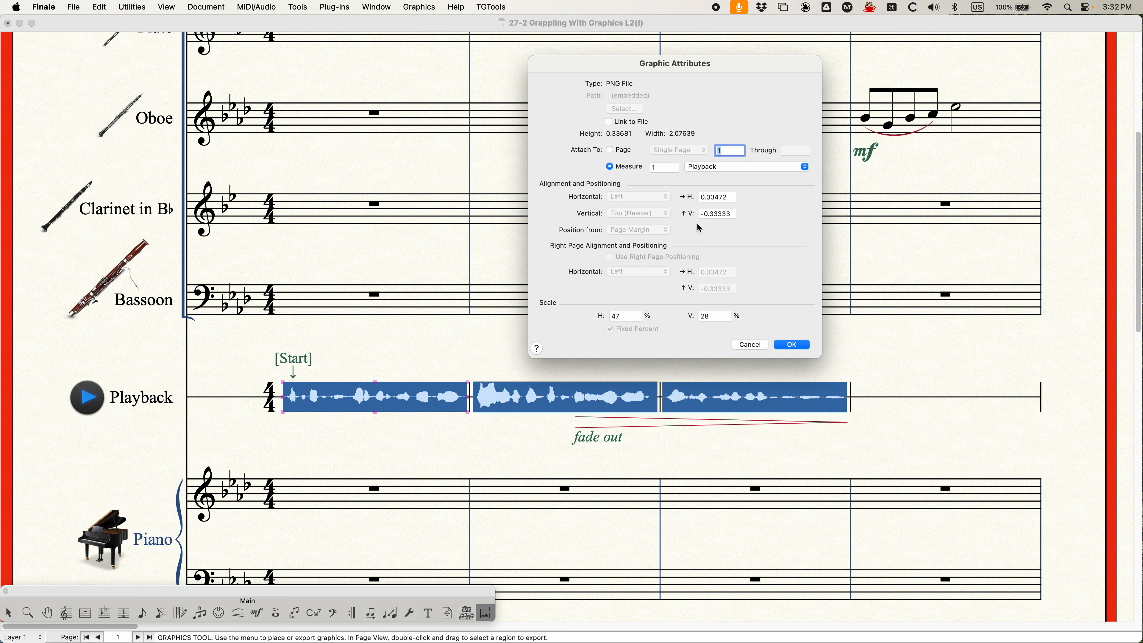
left_click(716, 171)
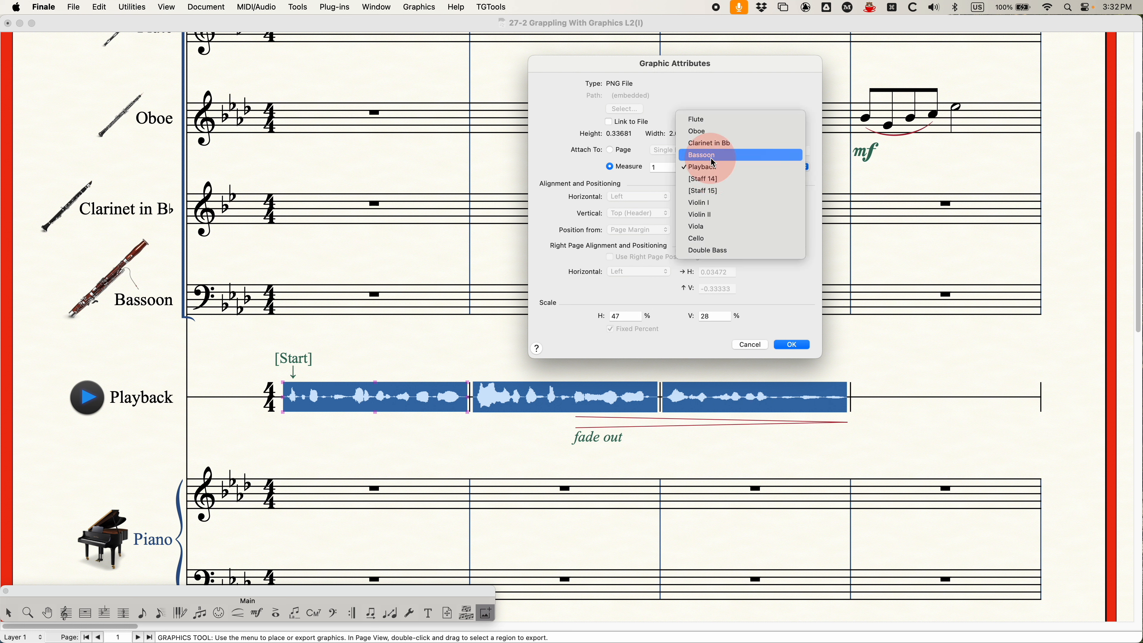
left_click(708, 157)
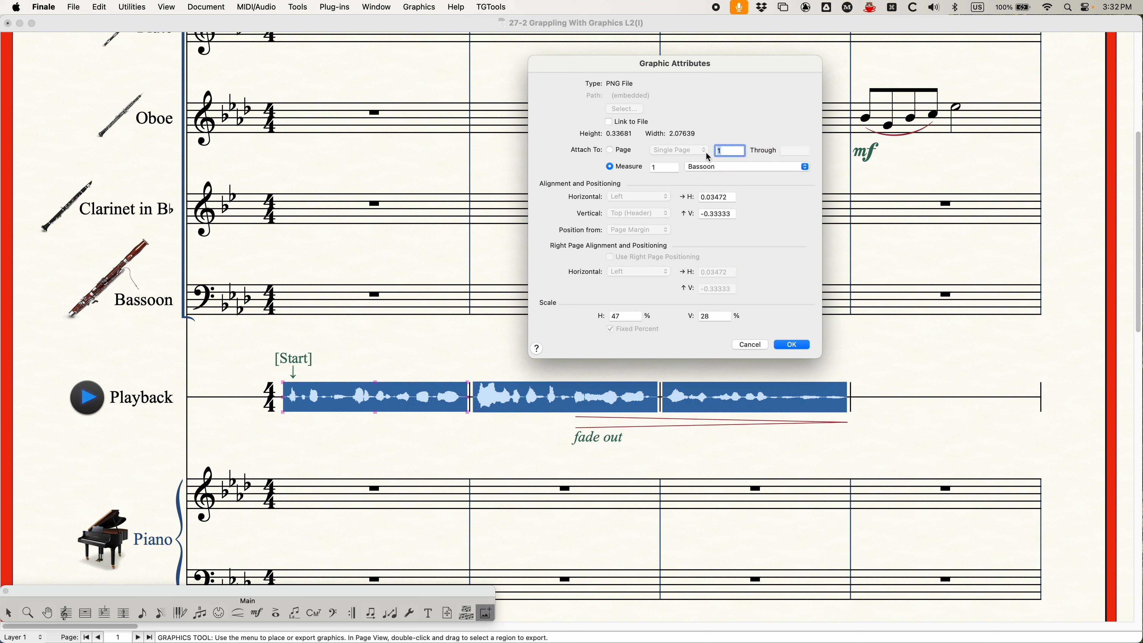
left_click(784, 344)
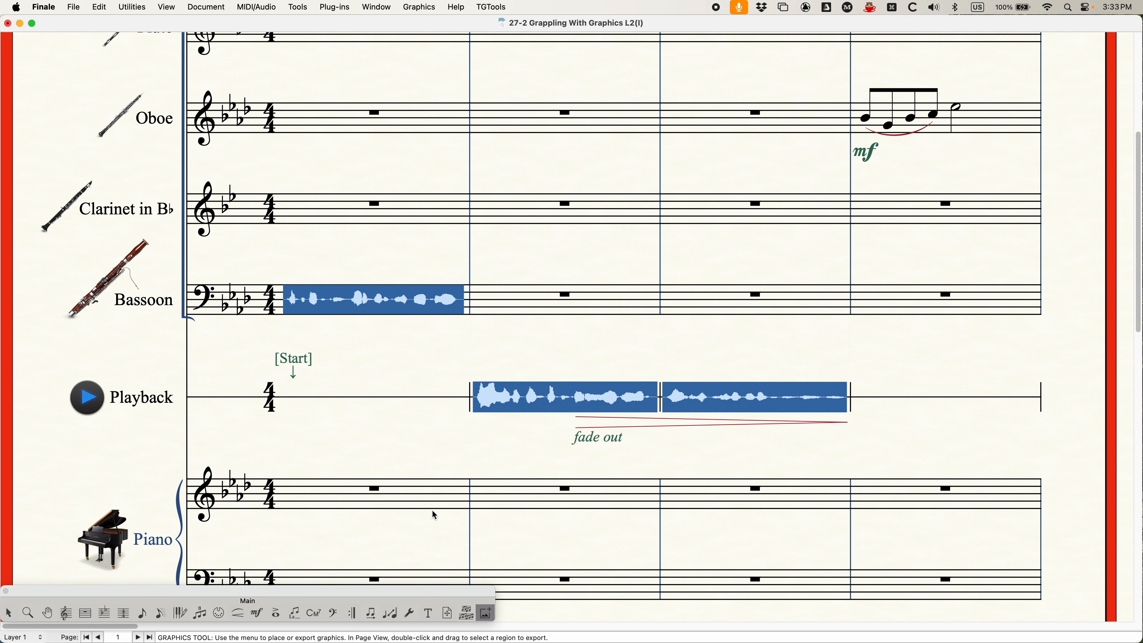
Set both the horizontal and vertical position offsets of the waveform graphic on the Bassoon staff to 0.
left_click(295, 312)
double_click(346, 299)
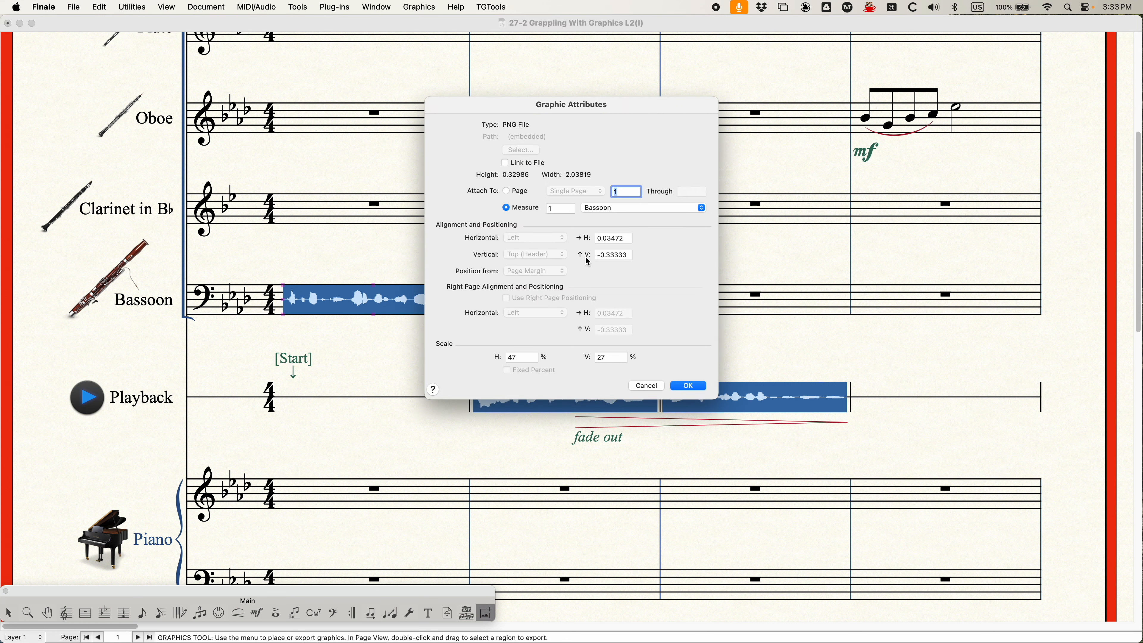
left_click_drag(627, 255, 586, 259)
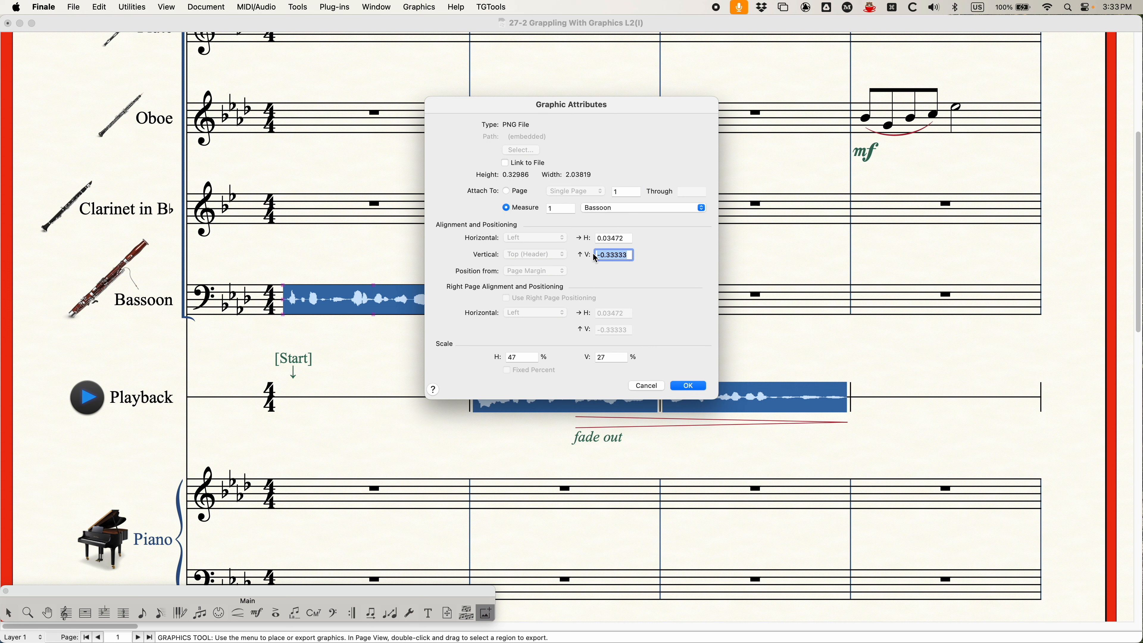
type("0")
left_click_drag(648, 239, 560, 240)
type("0")
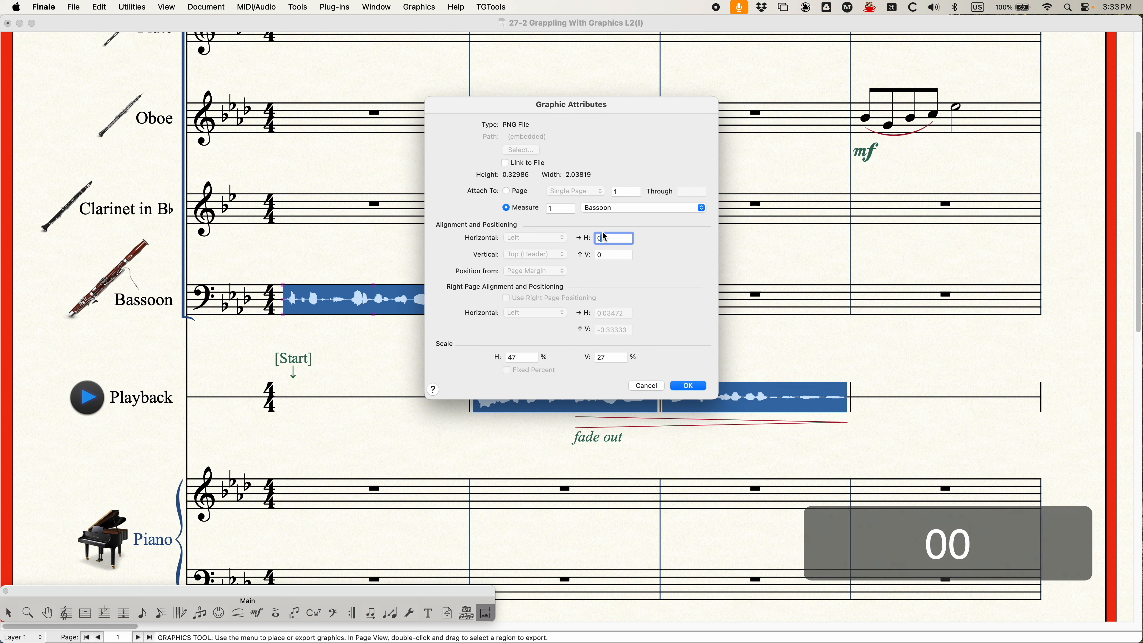
left_click(685, 386)
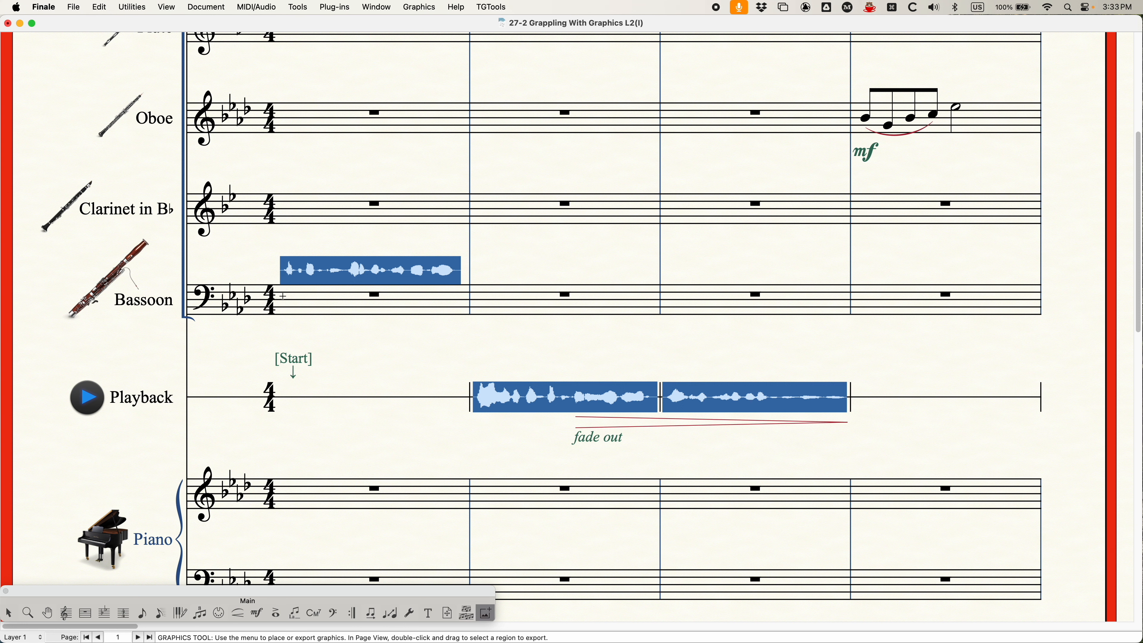
Review the Bassoon waveform's position and attributes up close, then undo its offset change and its staff reattachment.
key("super+equal")
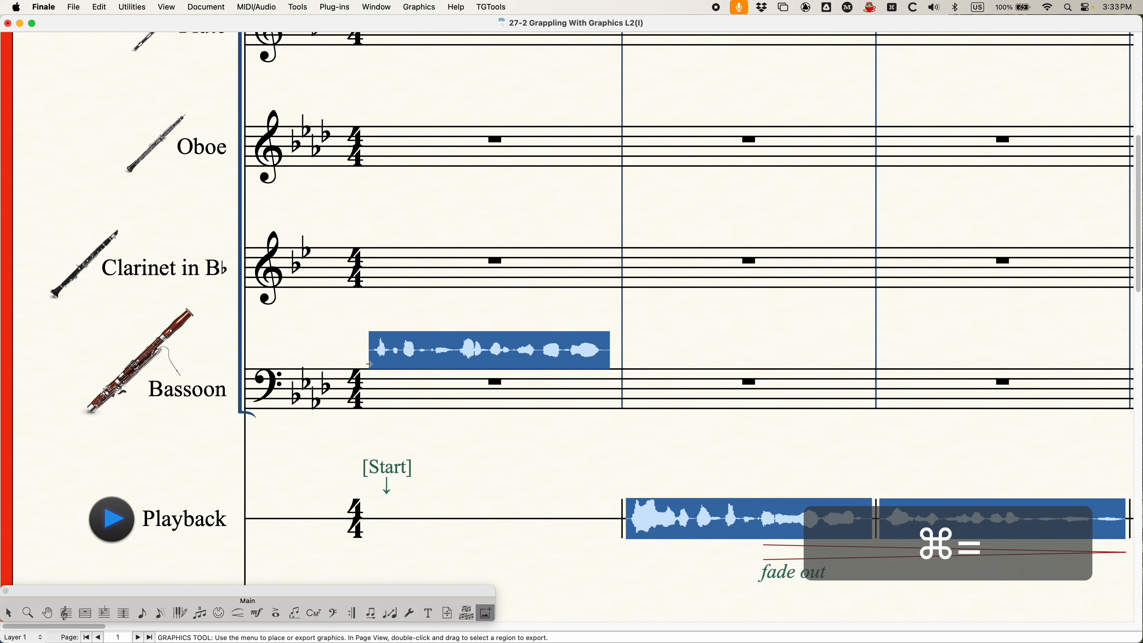
double_click(406, 348)
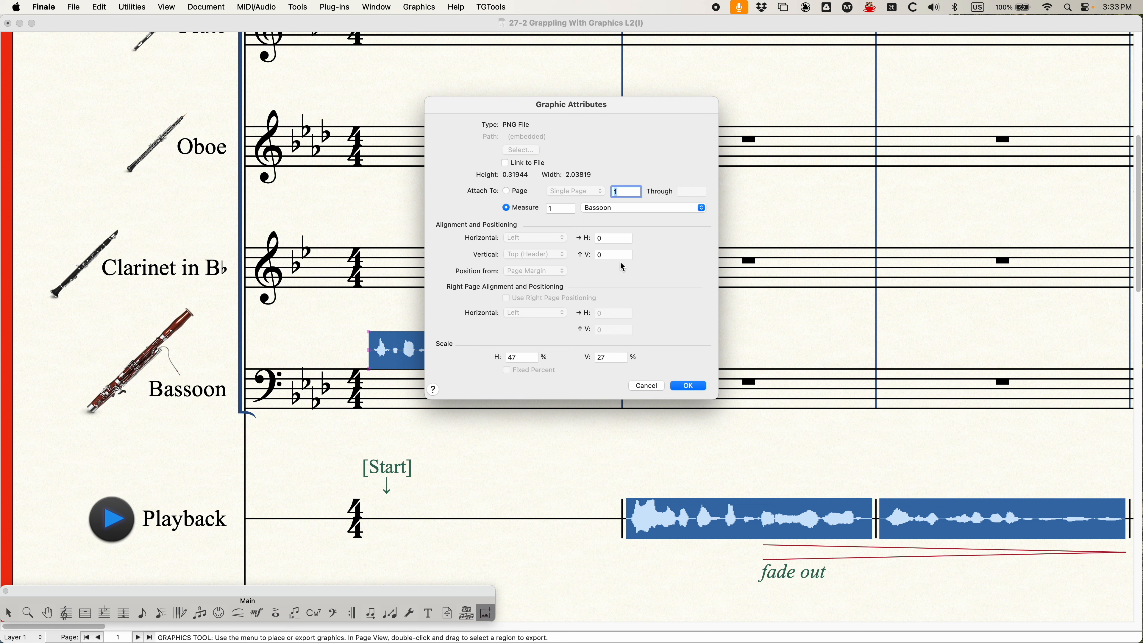
left_click(646, 385)
key("super+z")
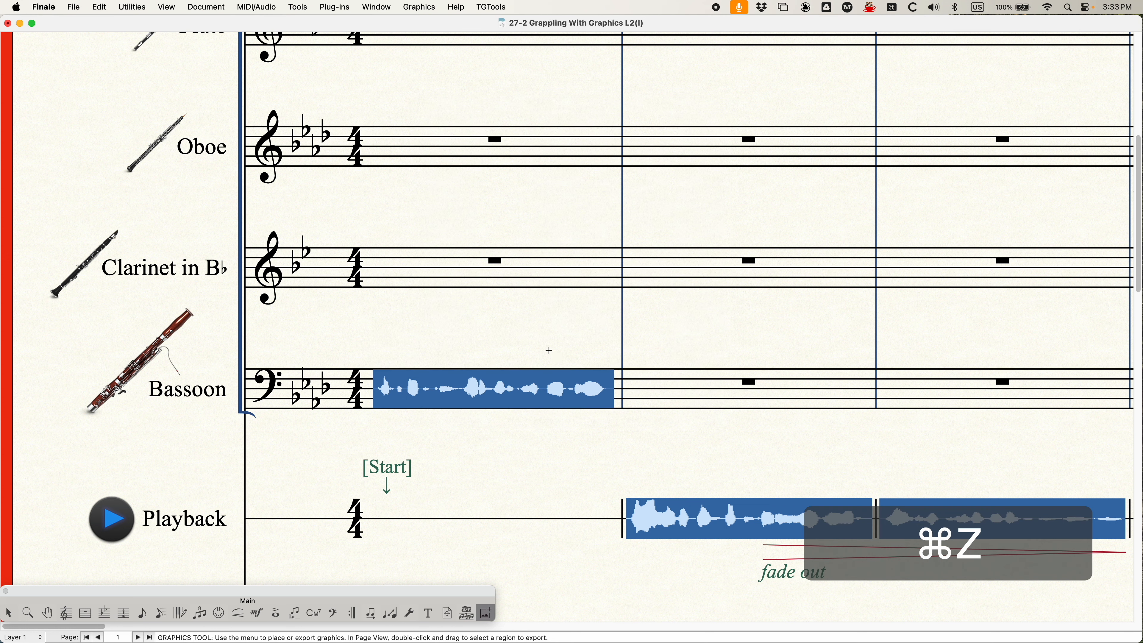
key("super+z")
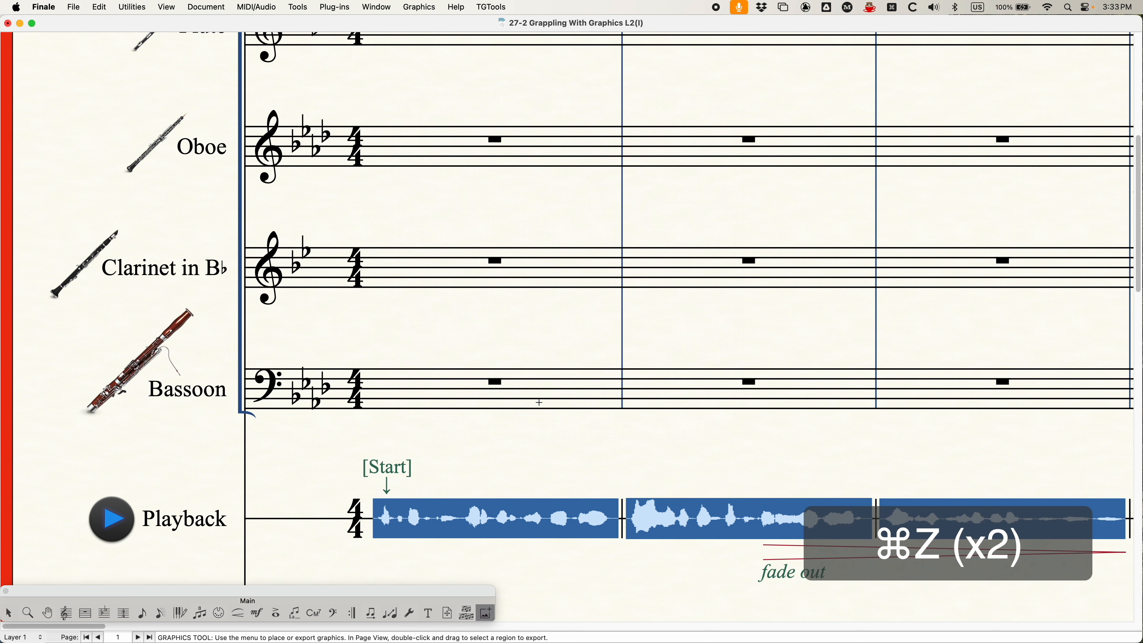
Check which alignment and positioning options are available for the measure-attached first waveform on the Playback staff, then cancel.
key("super+minus")
key("super+minus")
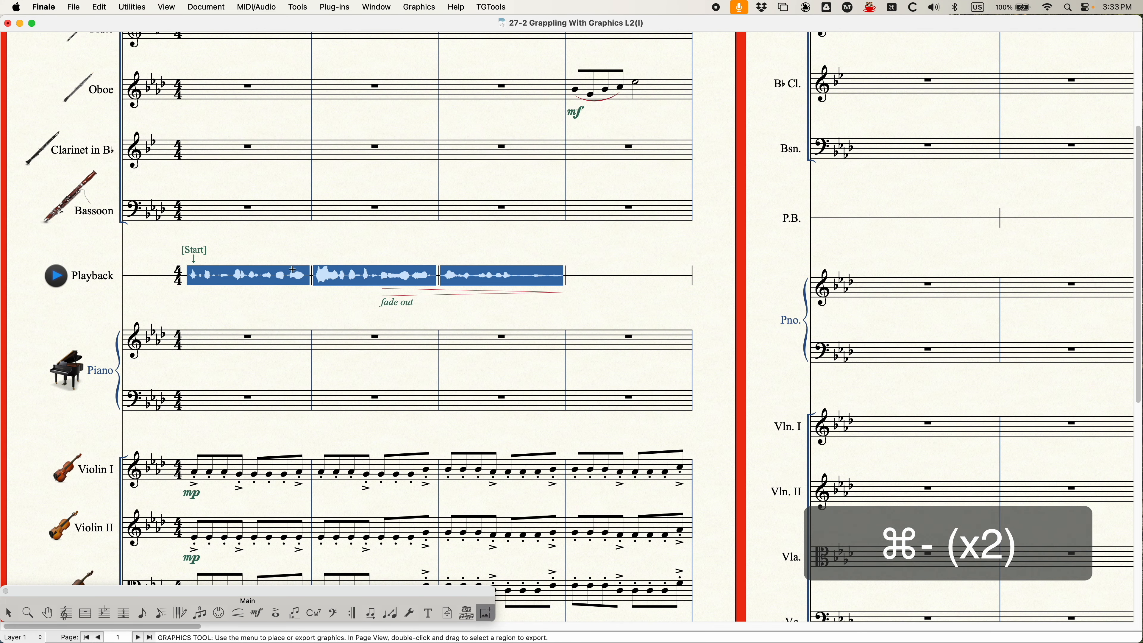
double_click(293, 269)
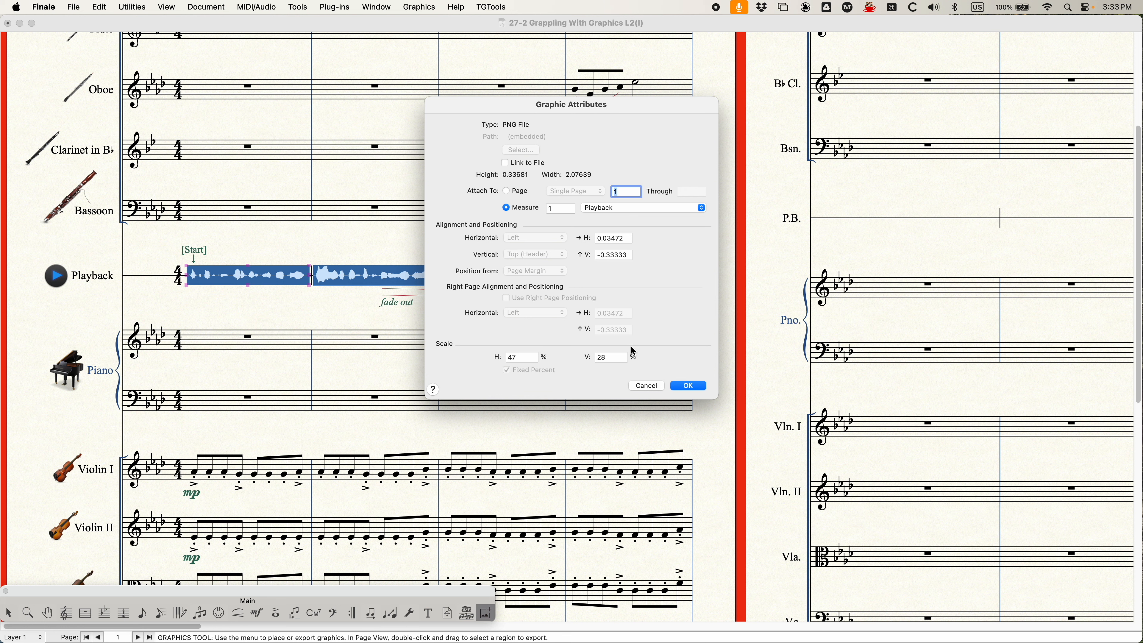
left_click(647, 385)
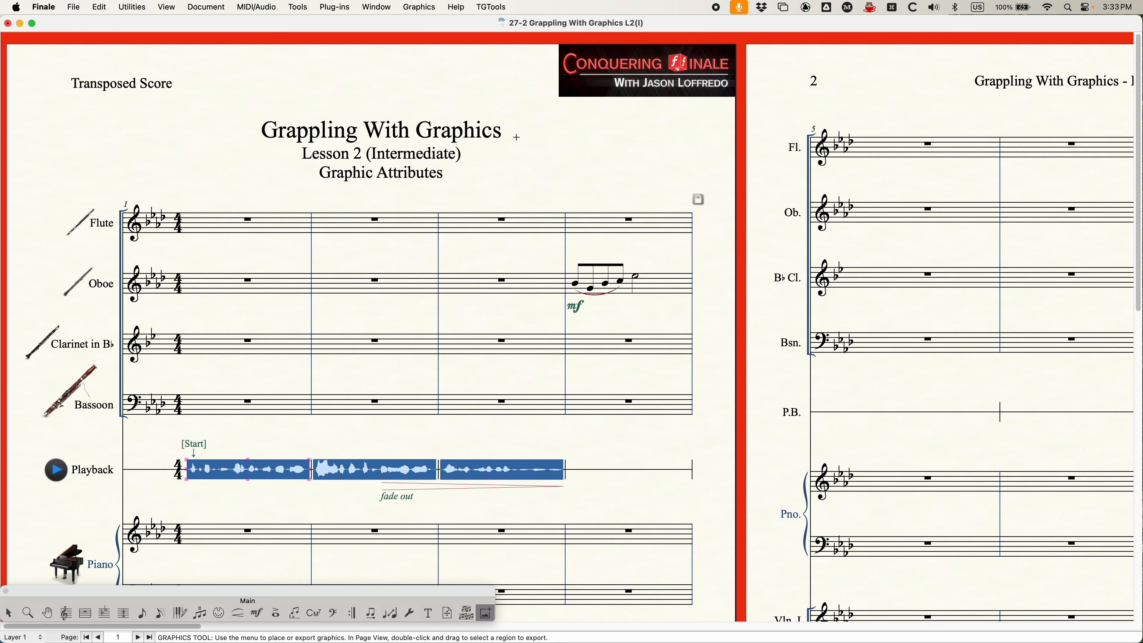
Check the horizontal, vertical and position-from options in the attributes of the page 1 logo, then cancel.
double_click(650, 92)
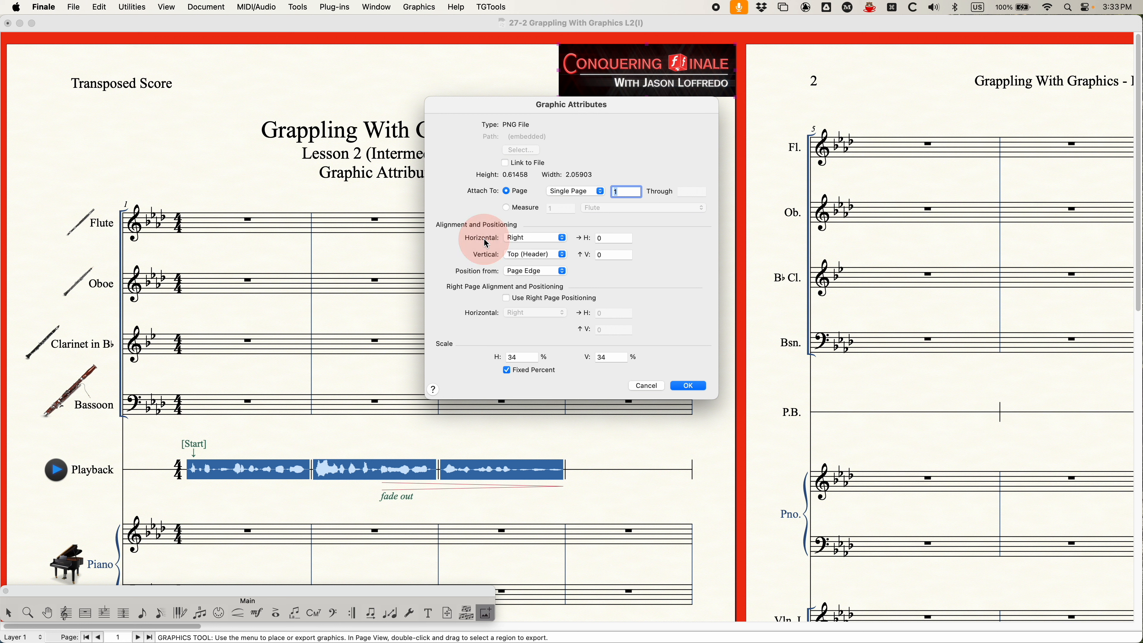
left_click(537, 239)
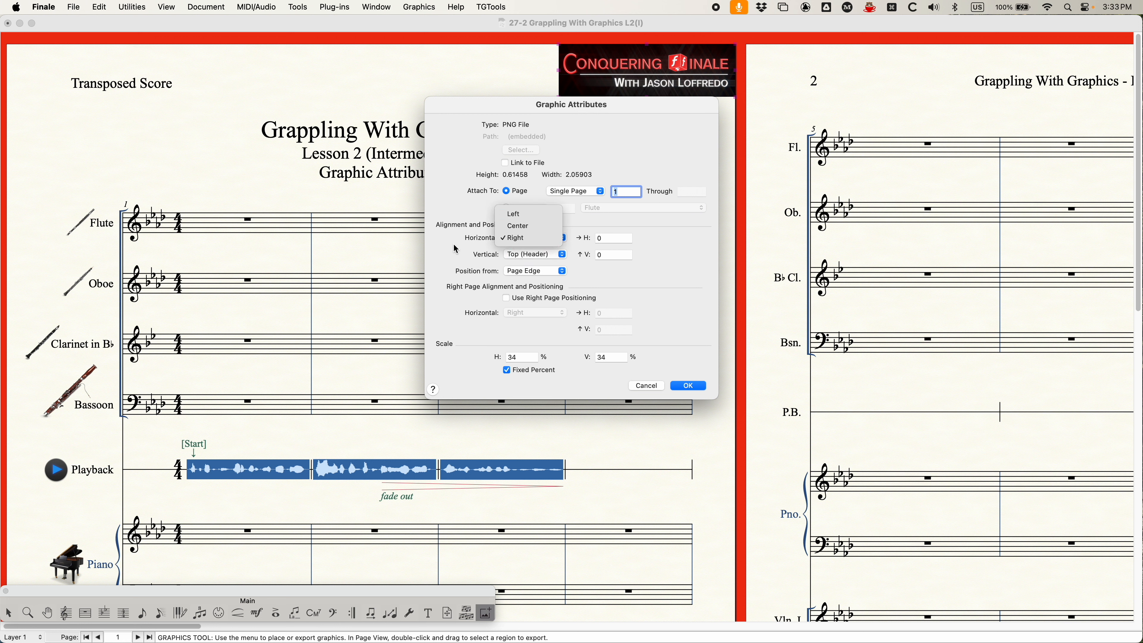
left_click(533, 259)
left_click(531, 256)
left_click(525, 273)
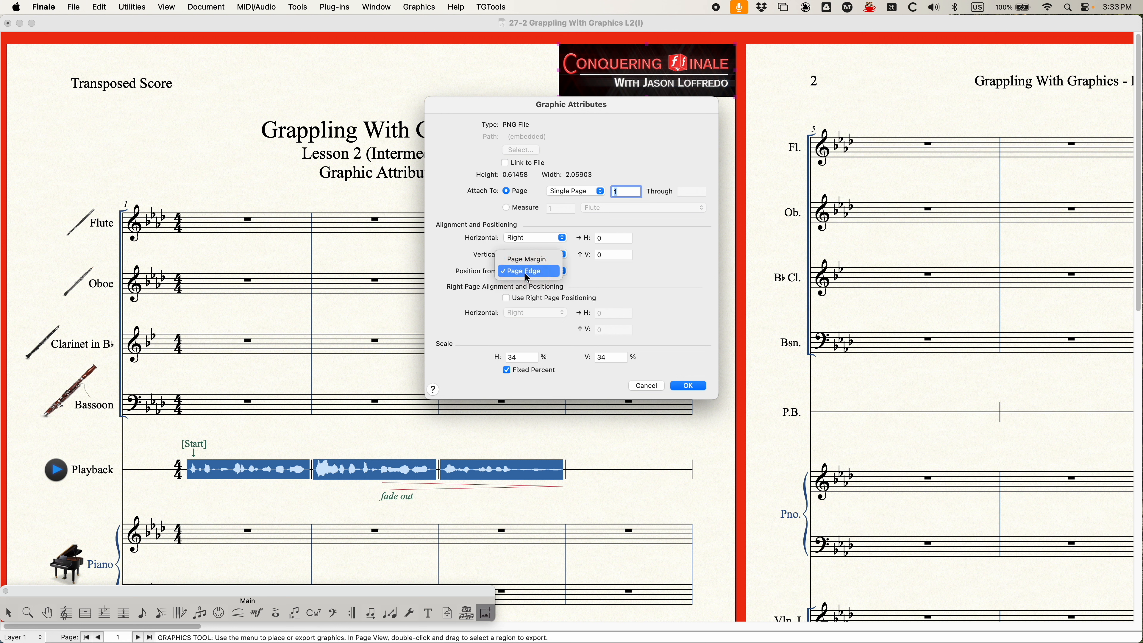
left_click(530, 278)
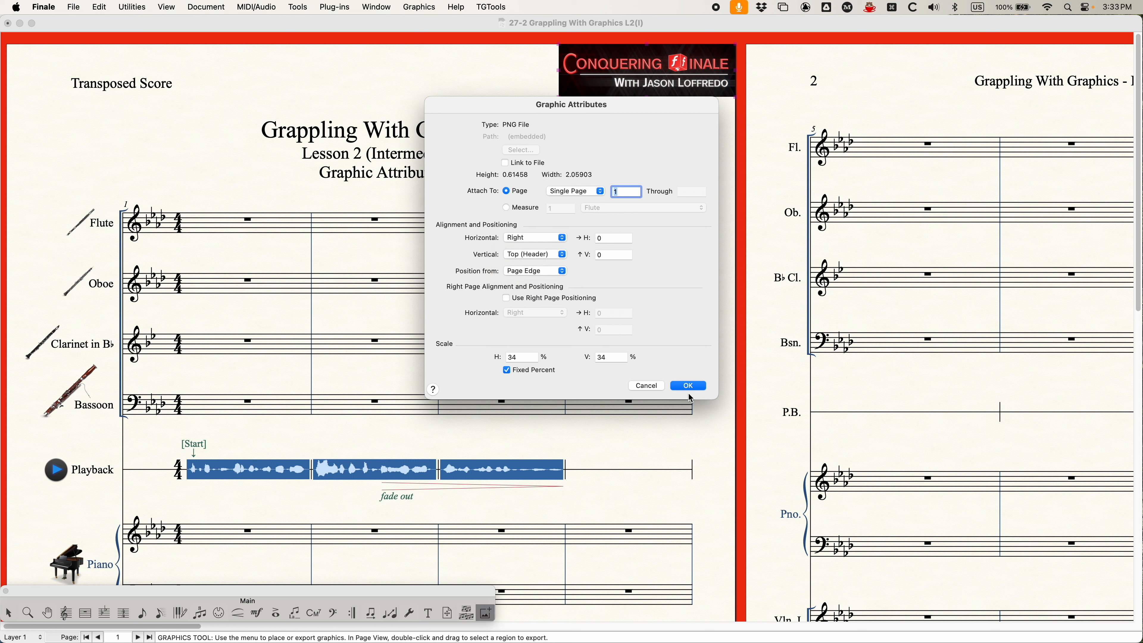
left_click(646, 387)
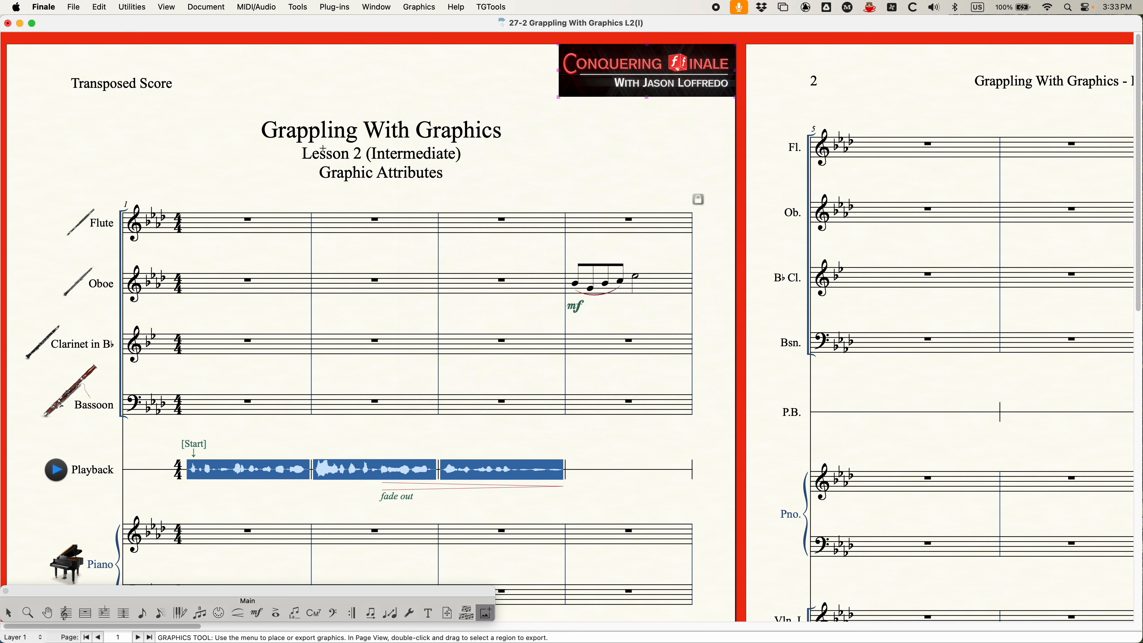
Review the alignment and positioning commands offered for the selected page 1 logo without applying any.
left_click(415, 7)
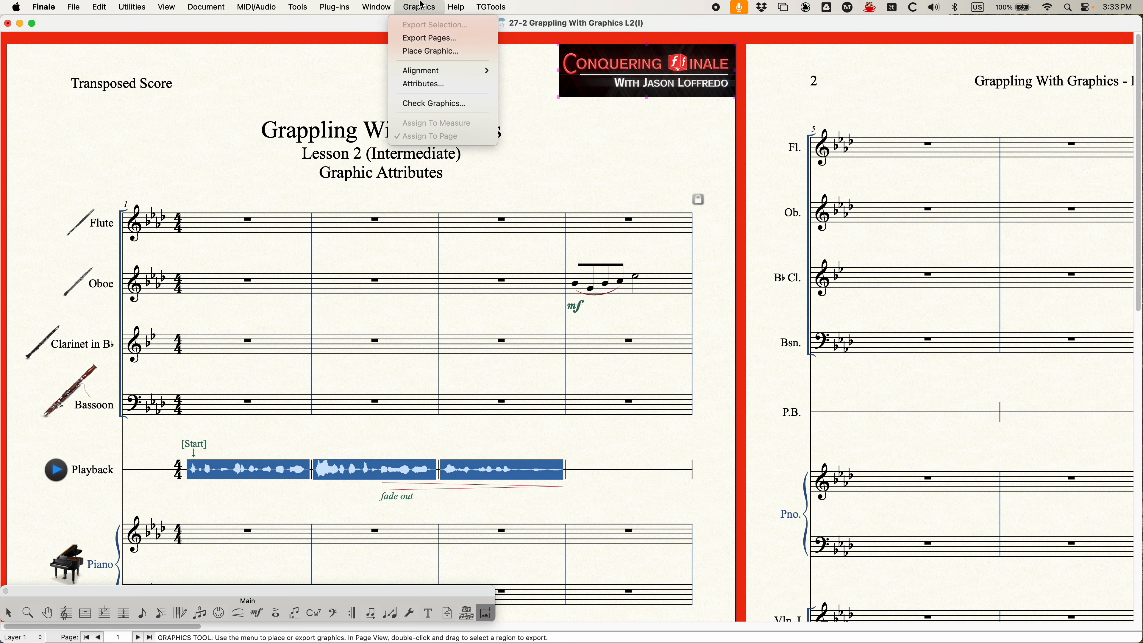
mouse_move(426, 71)
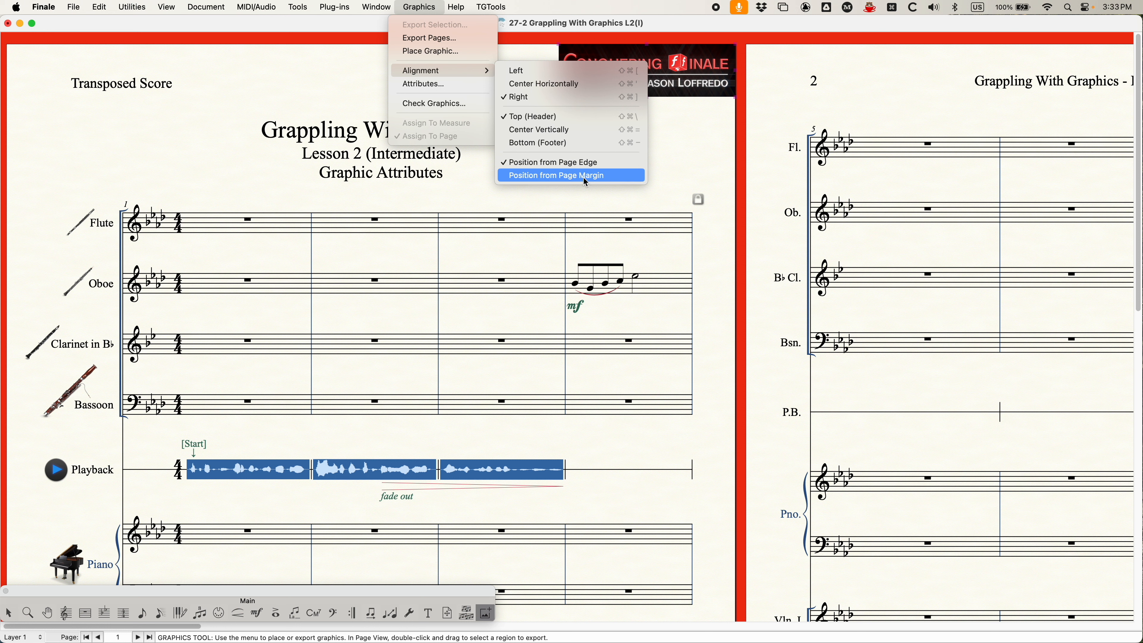
left_click(416, 6)
Check the right page positioning option in the page 1 logo's Graphic Attributes, then cancel.
double_click(624, 66)
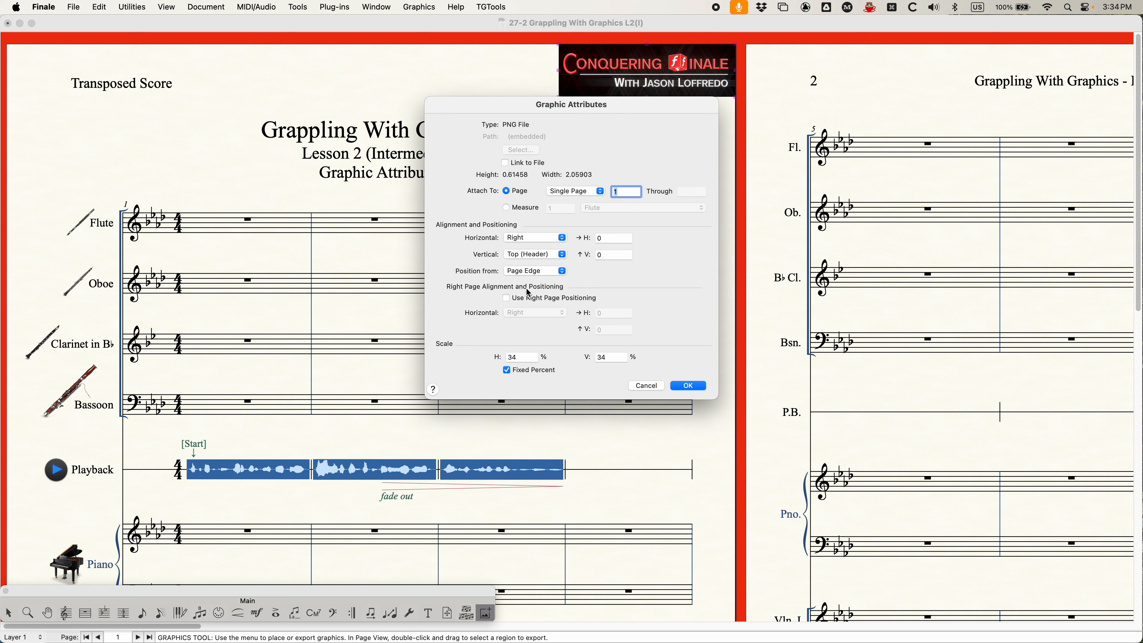
left_click(525, 299)
left_click(651, 386)
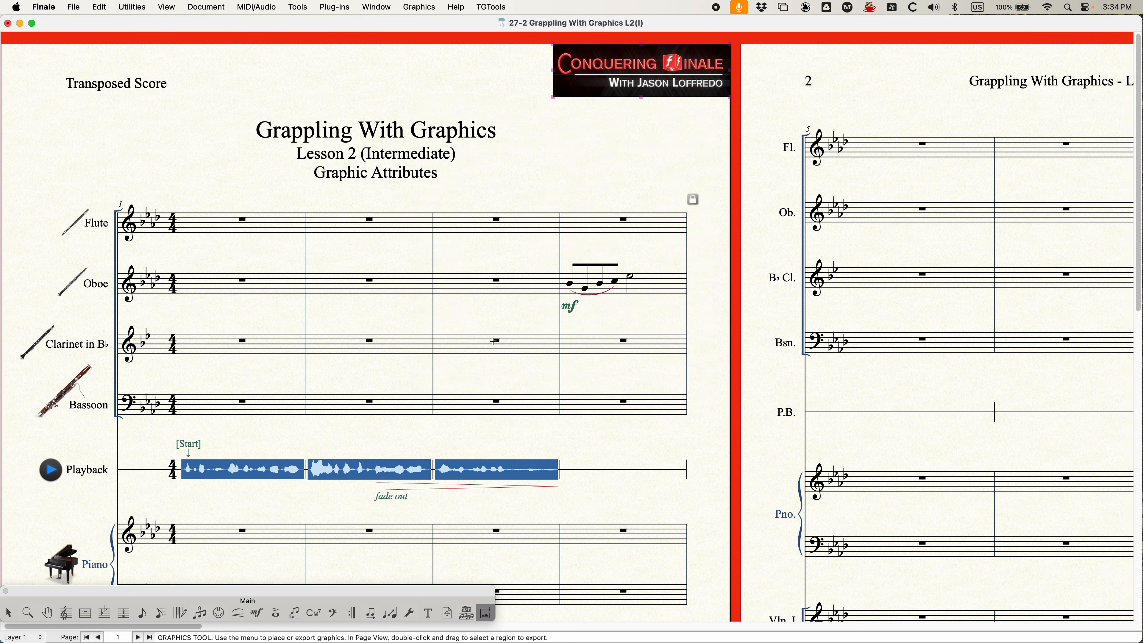
Attach the small logo on page 2 to a page range starting at page 2, with no end page entered.
scroll(493, 341, "right", 10)
key("super+minus")
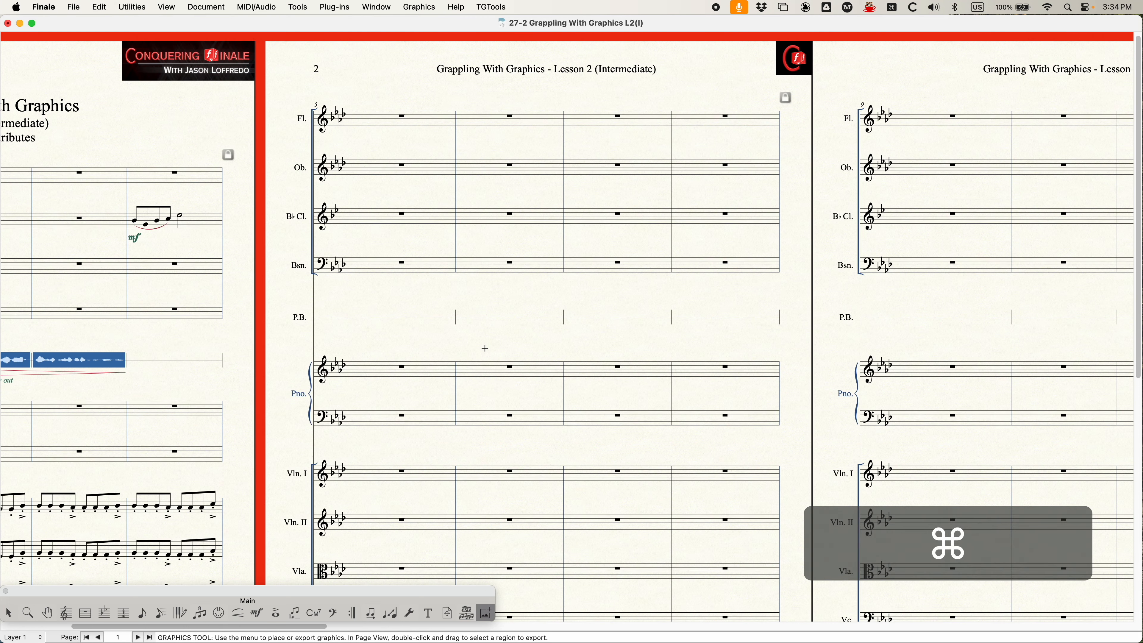
key("super+minus")
scroll(485, 348, "right", 5)
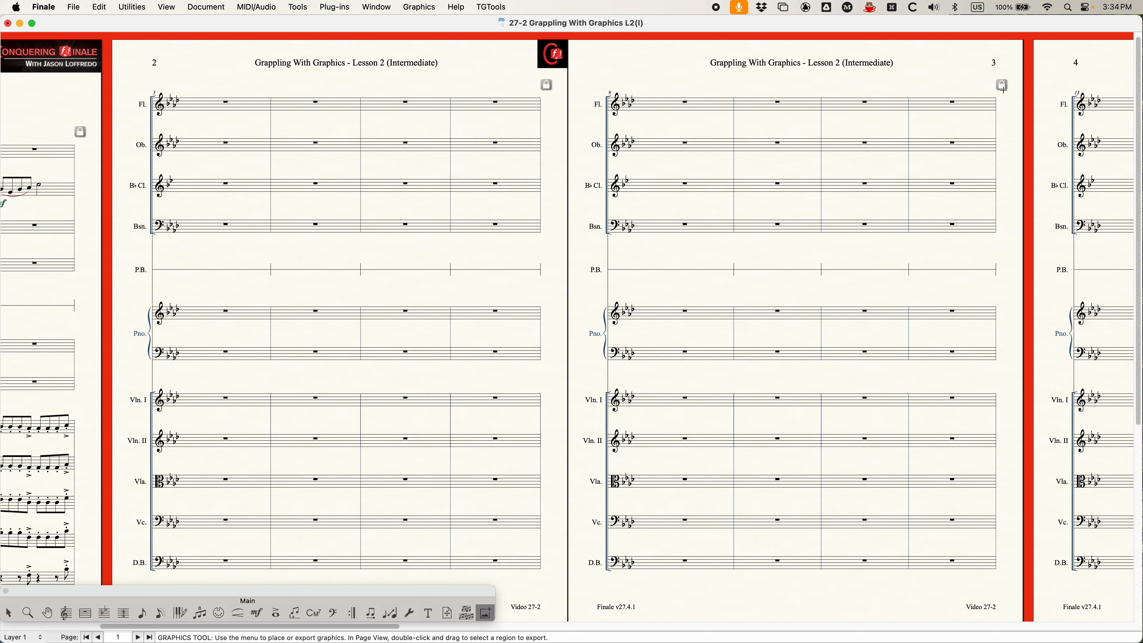
double_click(554, 63)
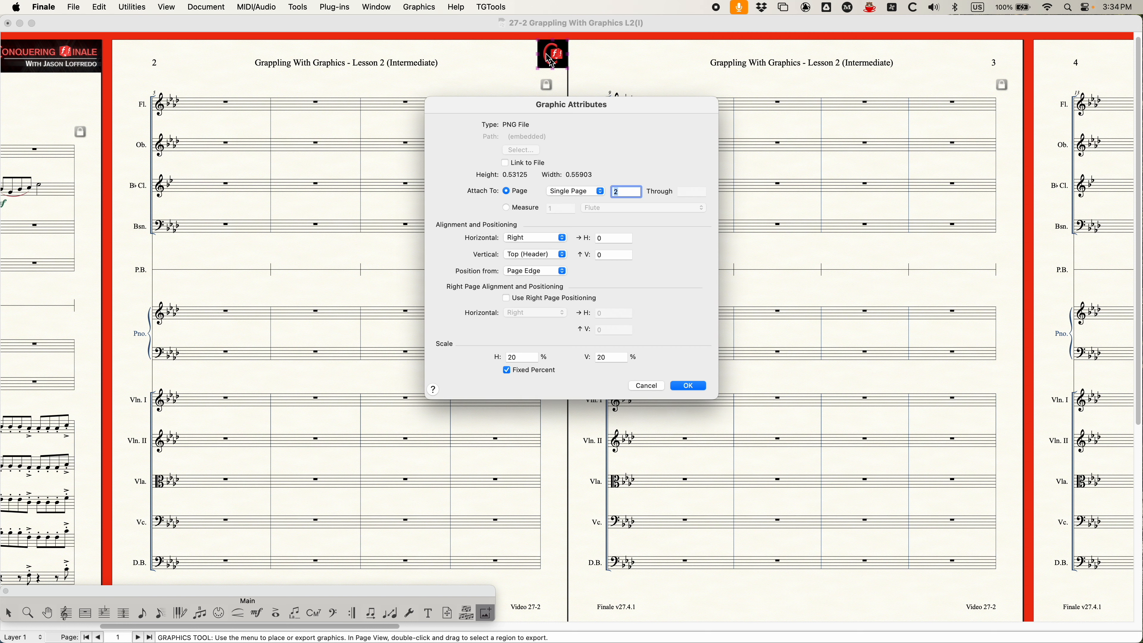
left_click(574, 195)
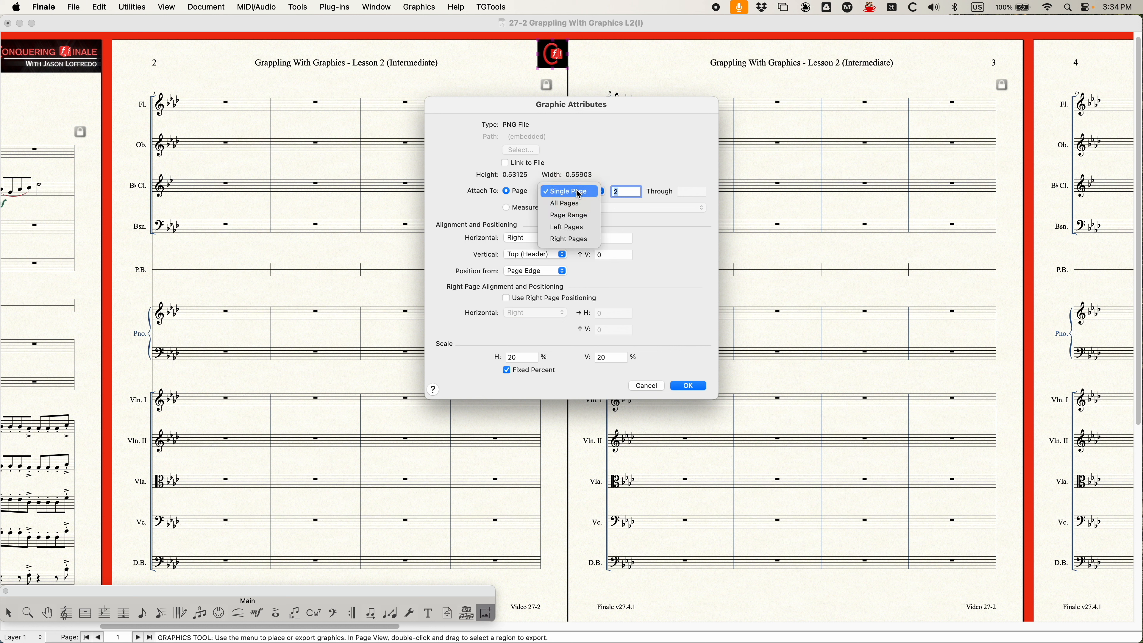
left_click(568, 215)
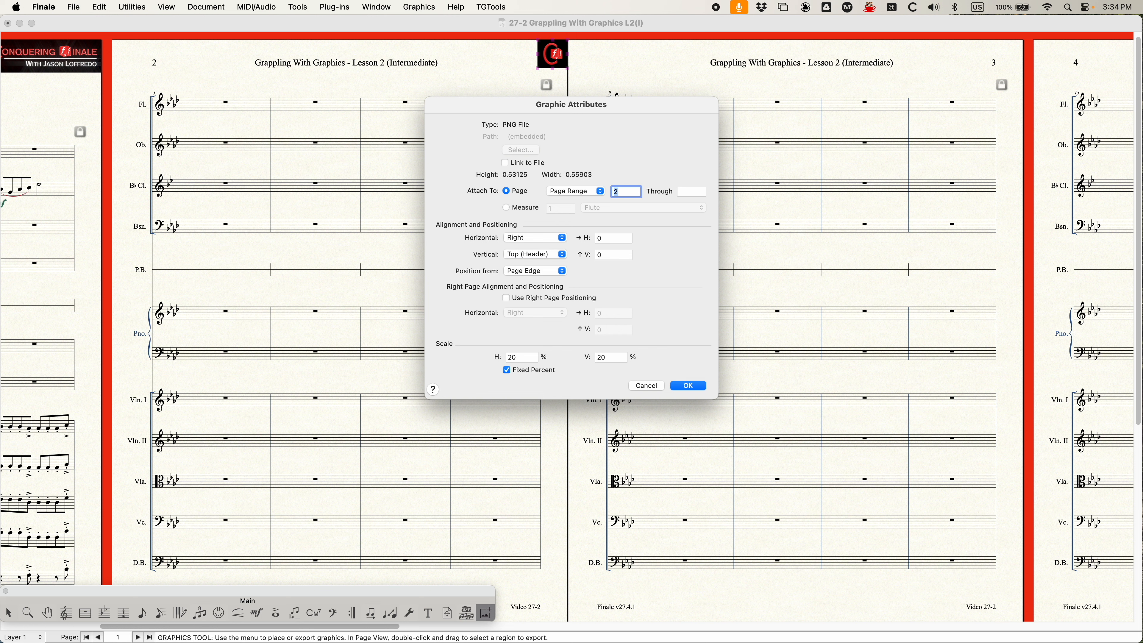
left_click(699, 386)
scroll(632, 239, "left", 5)
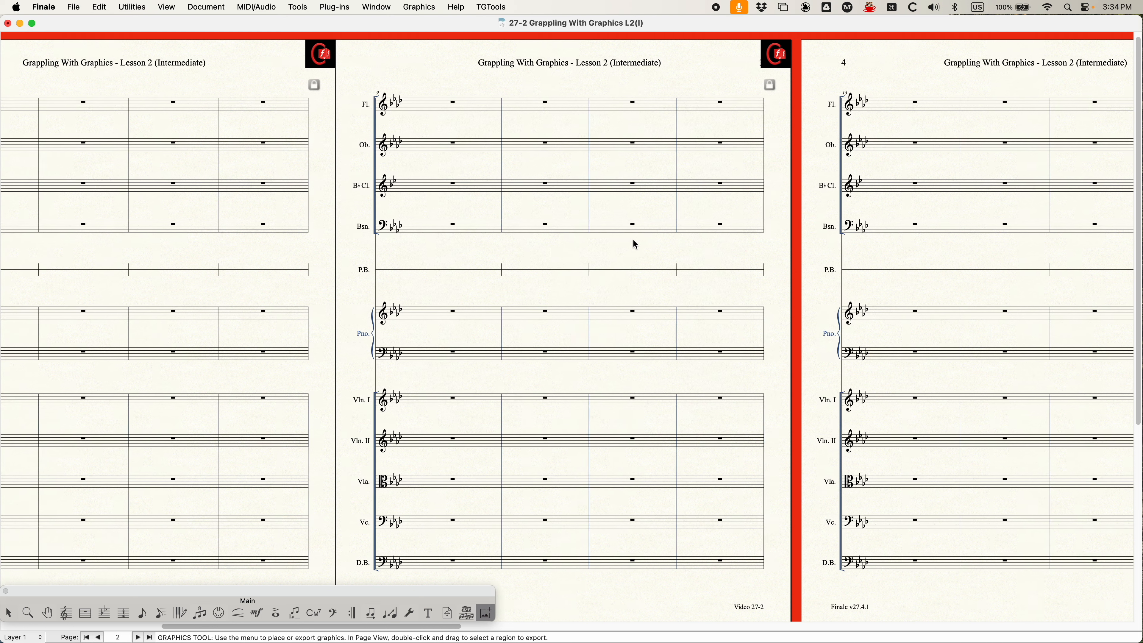
scroll(626, 248, "right", 8)
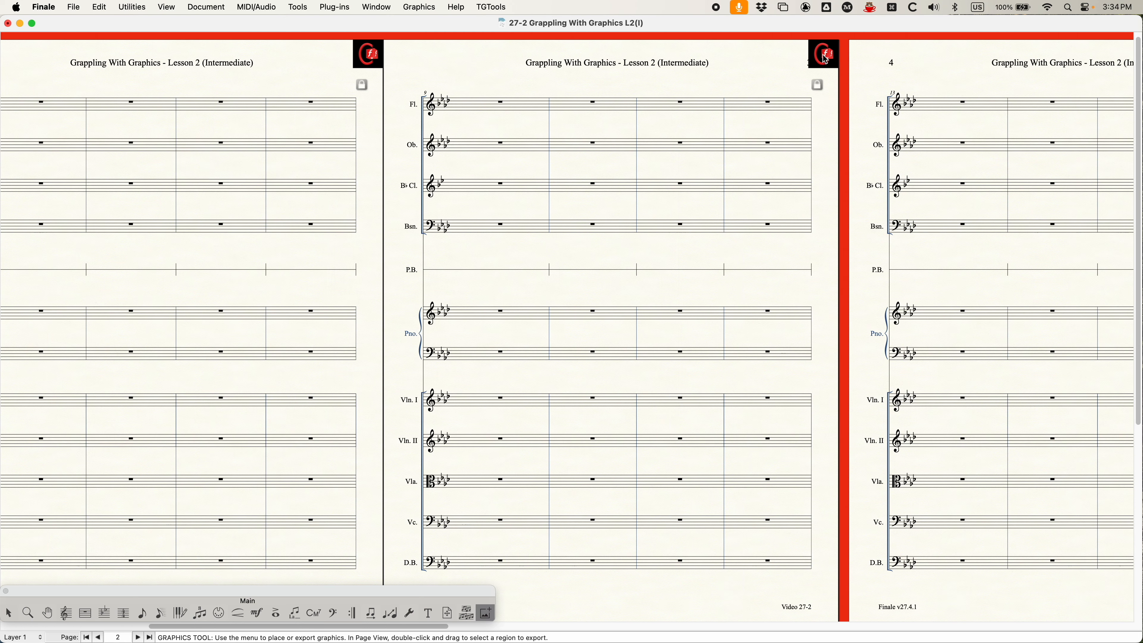
scroll(314, 178, "left", 3)
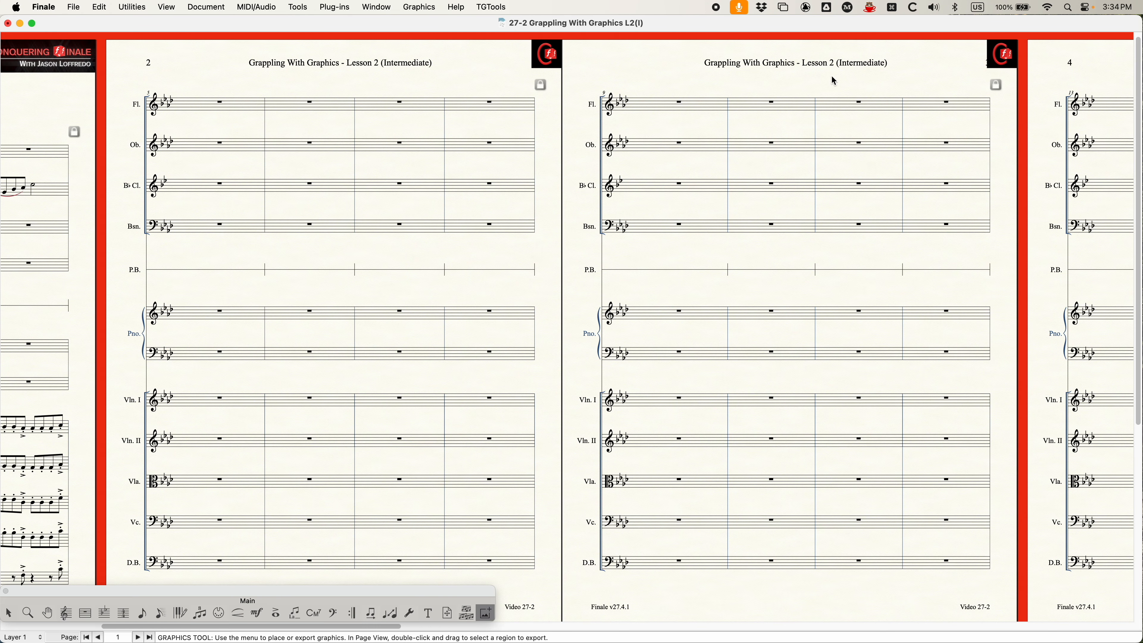
Enable right page positioning for the small page-range logo and align it horizontally to the left on right pages.
left_click(549, 55)
double_click(549, 55)
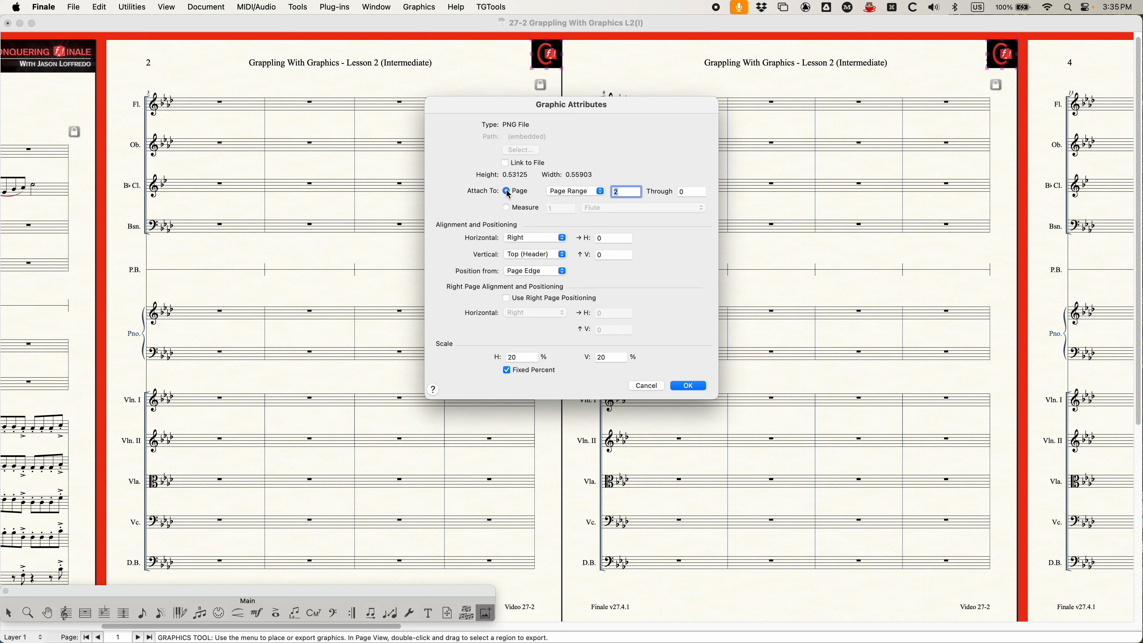
left_click(507, 298)
left_click(531, 313)
left_click(514, 289)
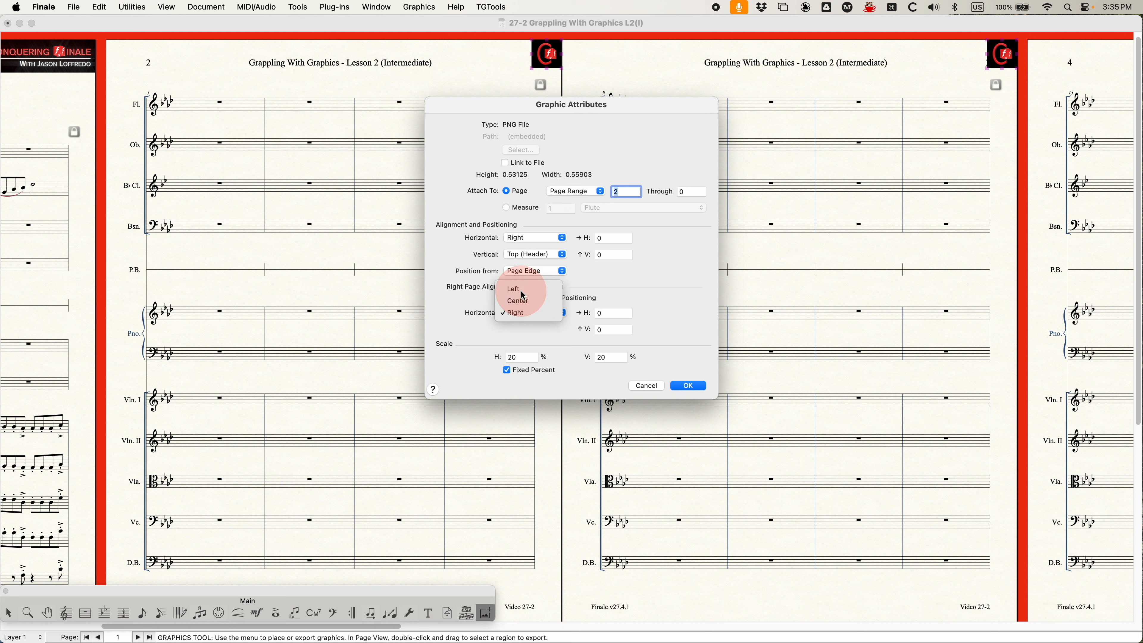
left_click(689, 385)
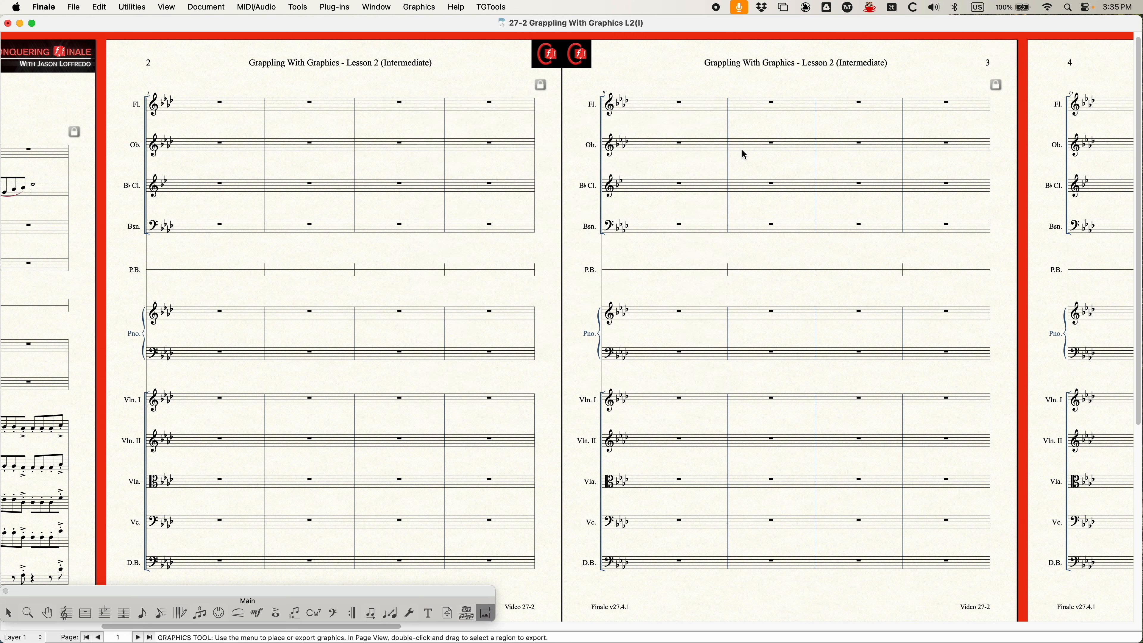
scroll(744, 153, "right", 15)
scroll(694, 173, "left", 7)
scroll(695, 175, "left", 8)
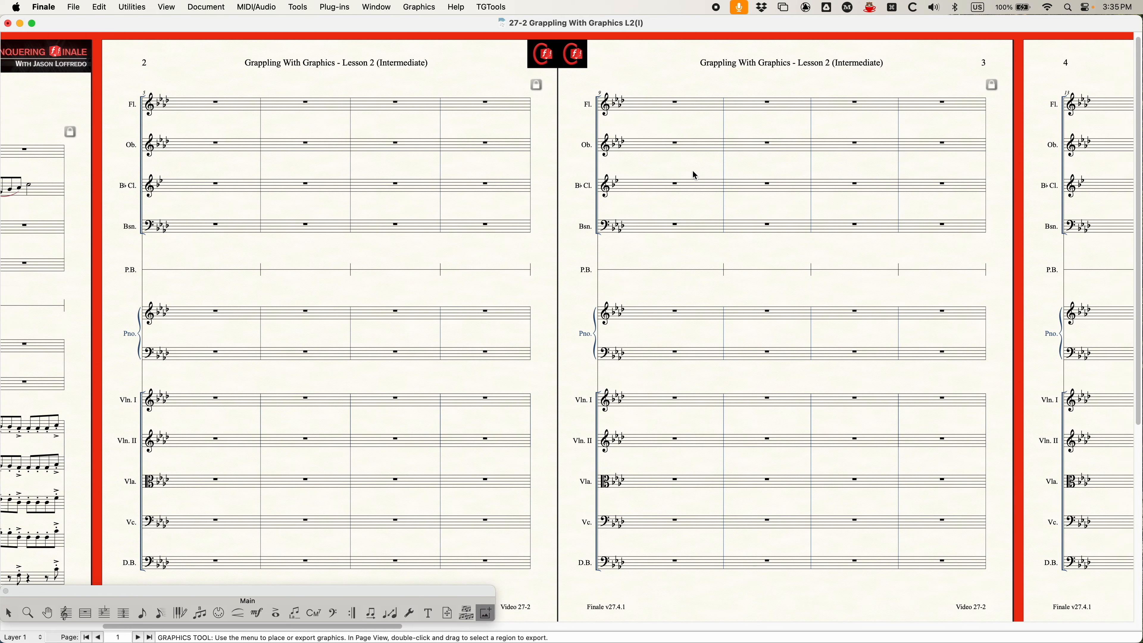
Set the small logo's main horizontal and vertical position offsets both to -.1.
double_click(567, 58)
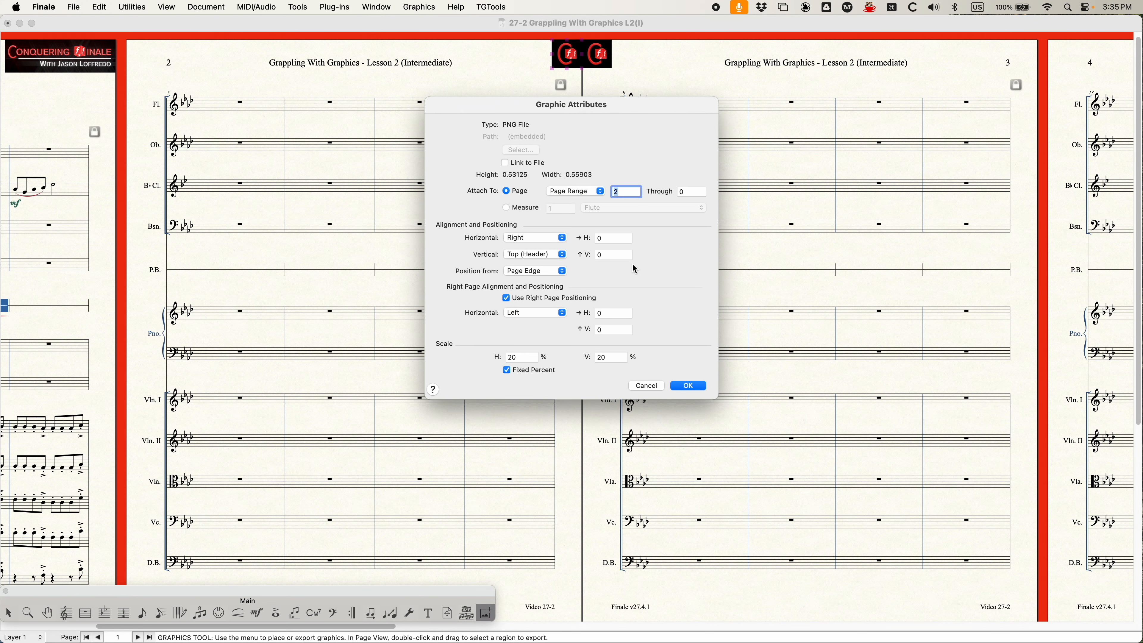
left_click_drag(611, 103, 609, 141)
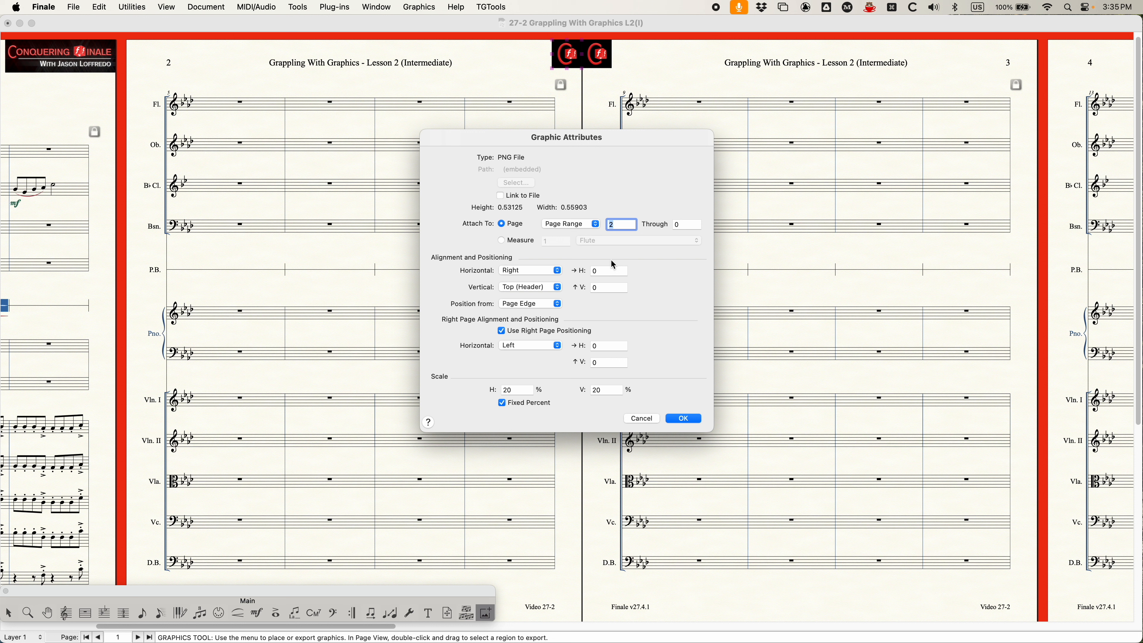
left_click(607, 270)
type("-.1")
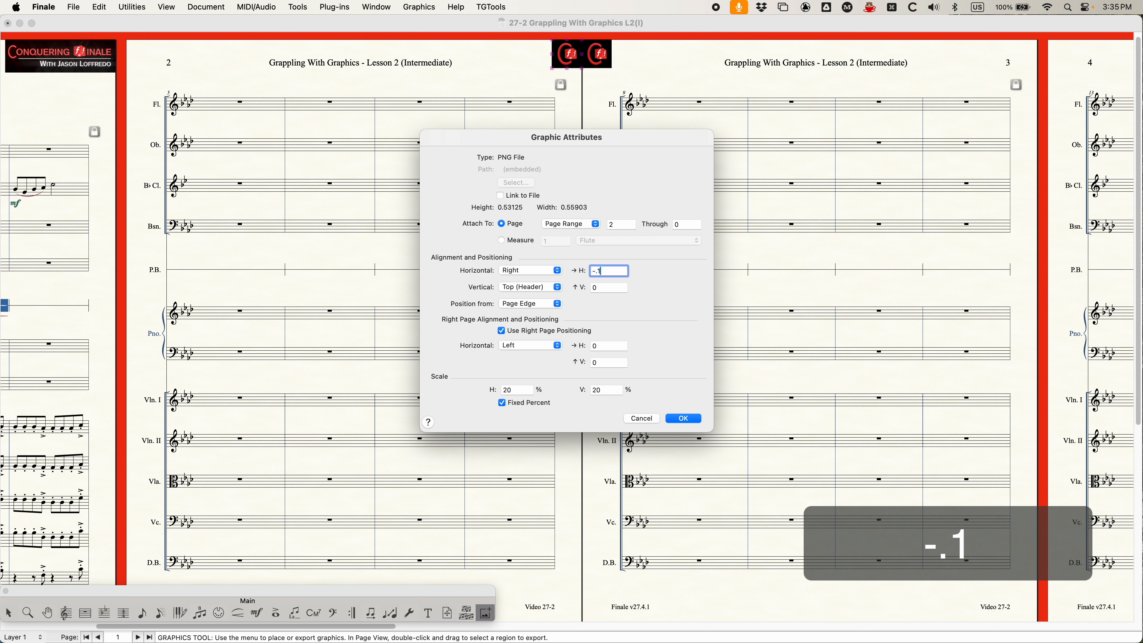
key("Tab")
type("-.1")
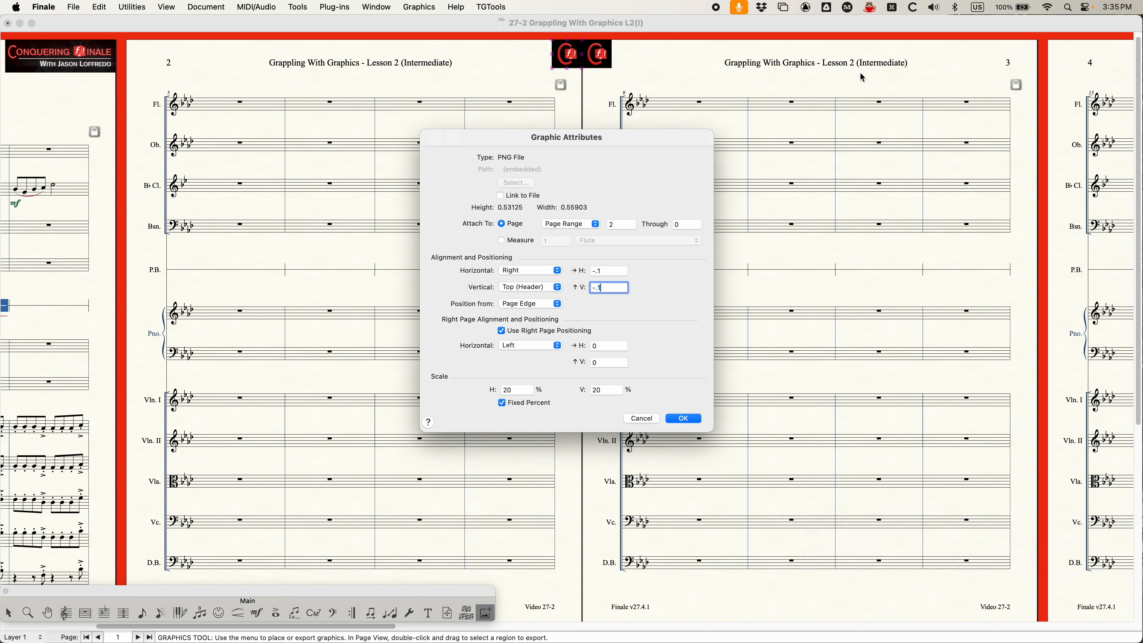
Set the small logo's right page offsets to .1 horizontal and -.1 vertical, and apply them across the page range.
double_click(606, 347)
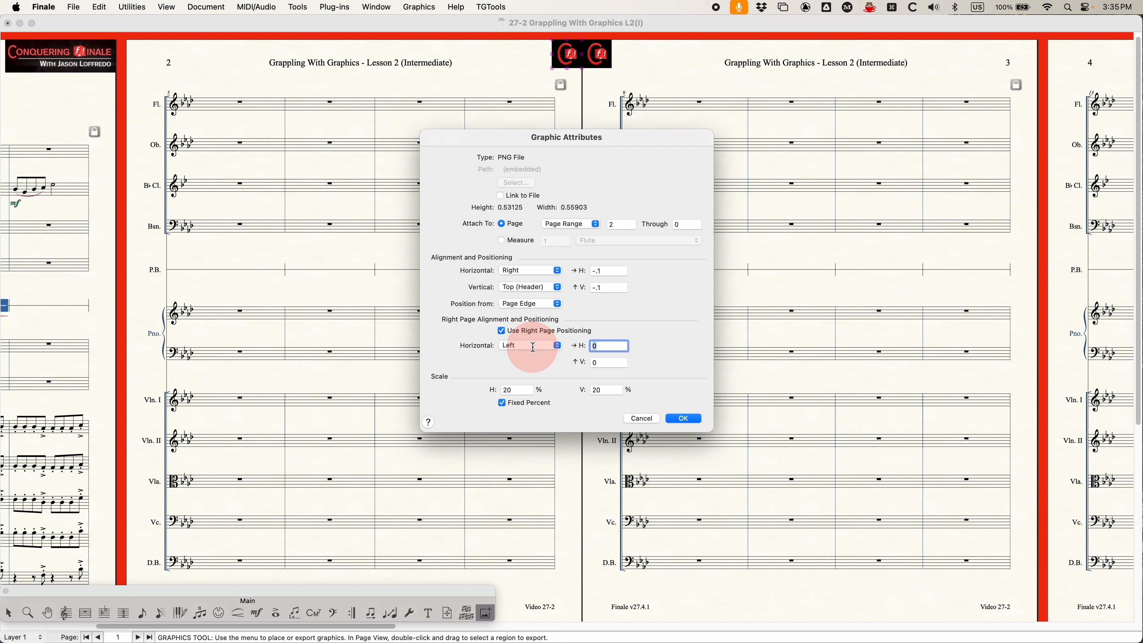
type(".1")
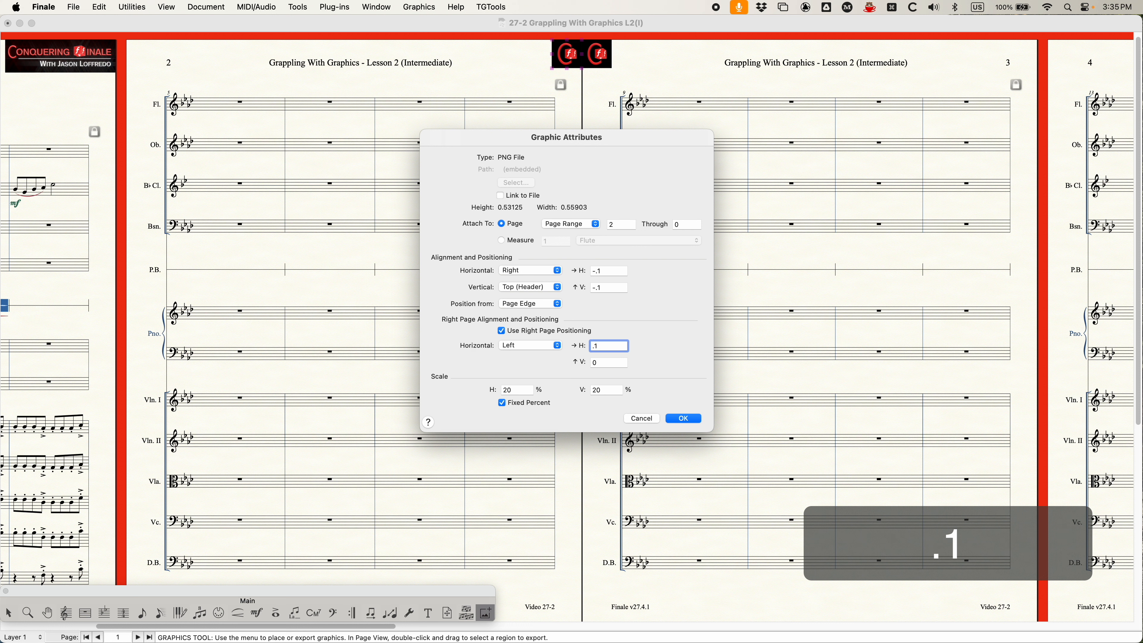
left_click_drag(610, 364, 546, 365)
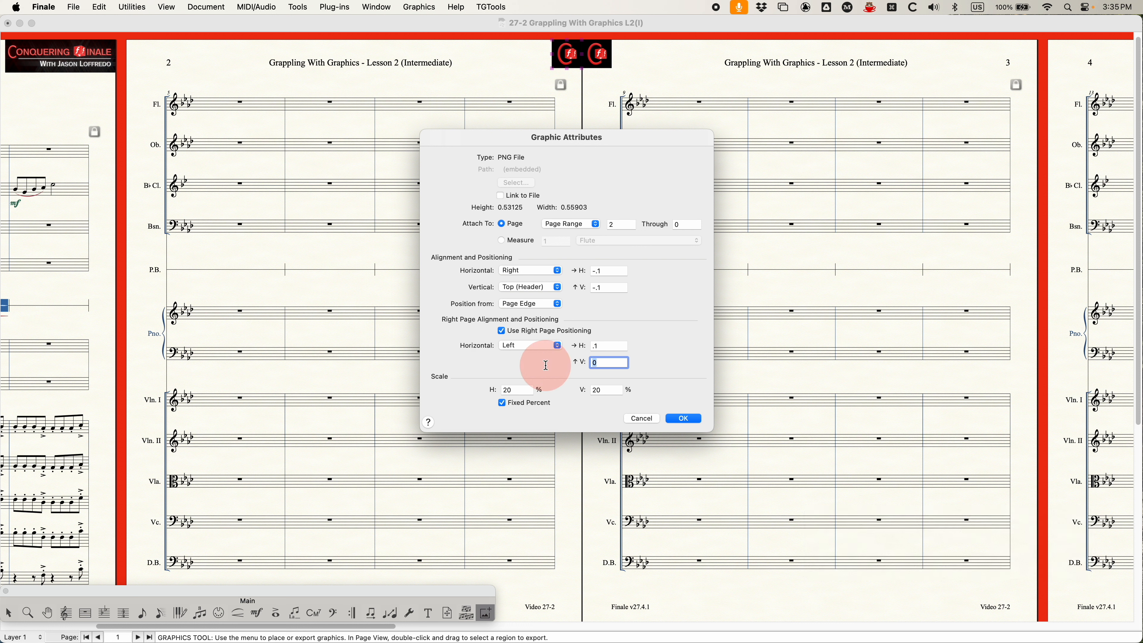
type("-.1")
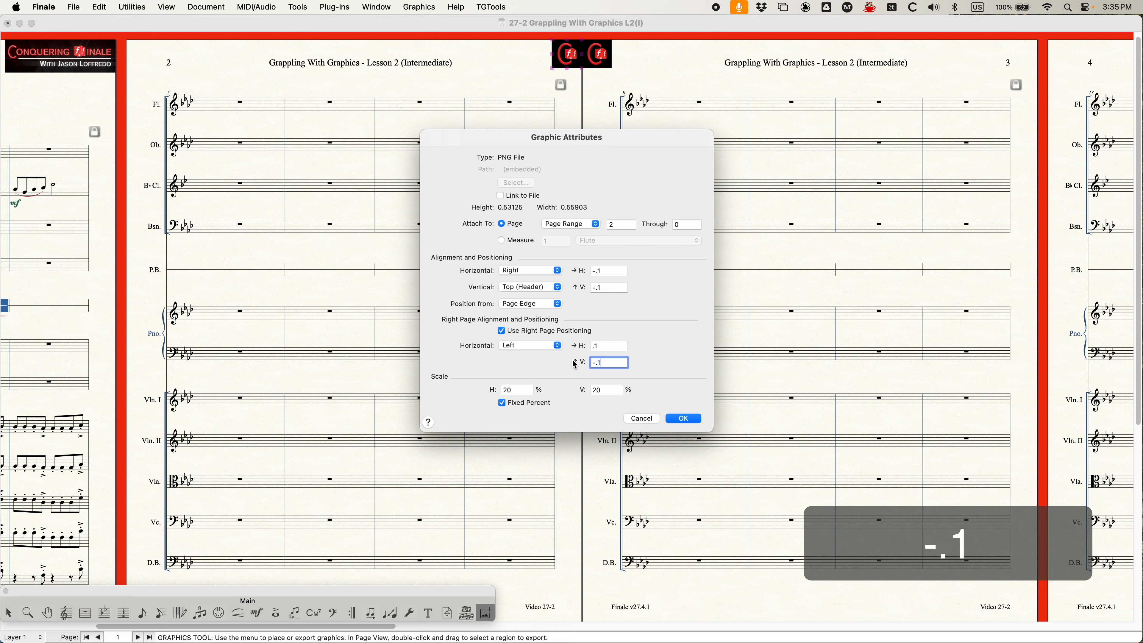
key("Return")
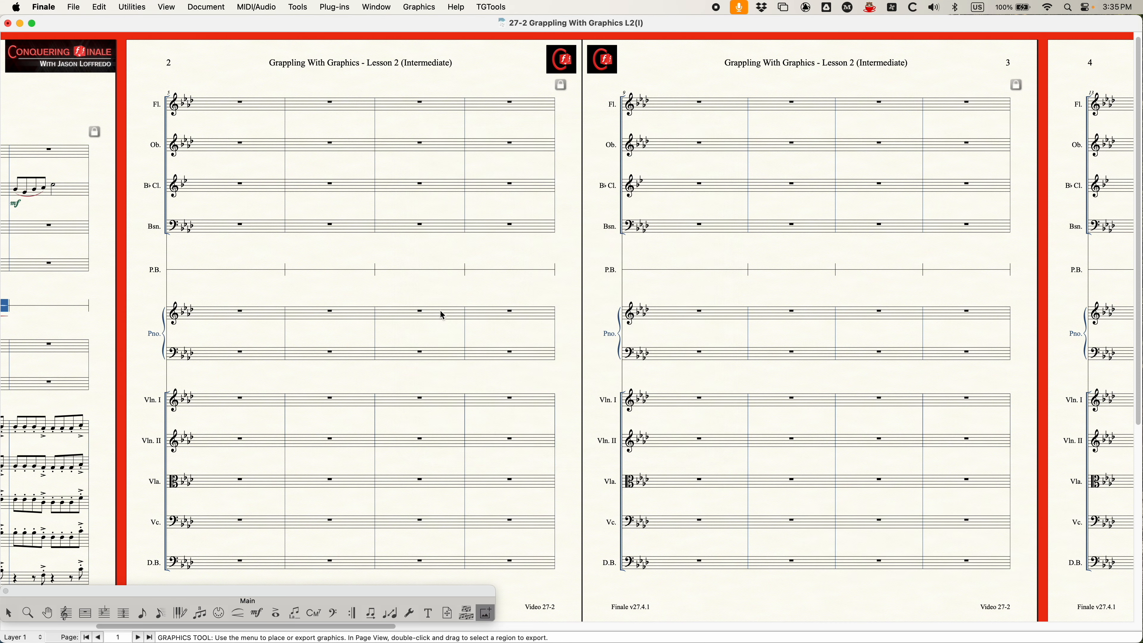
scroll(580, 123, "right", 3)
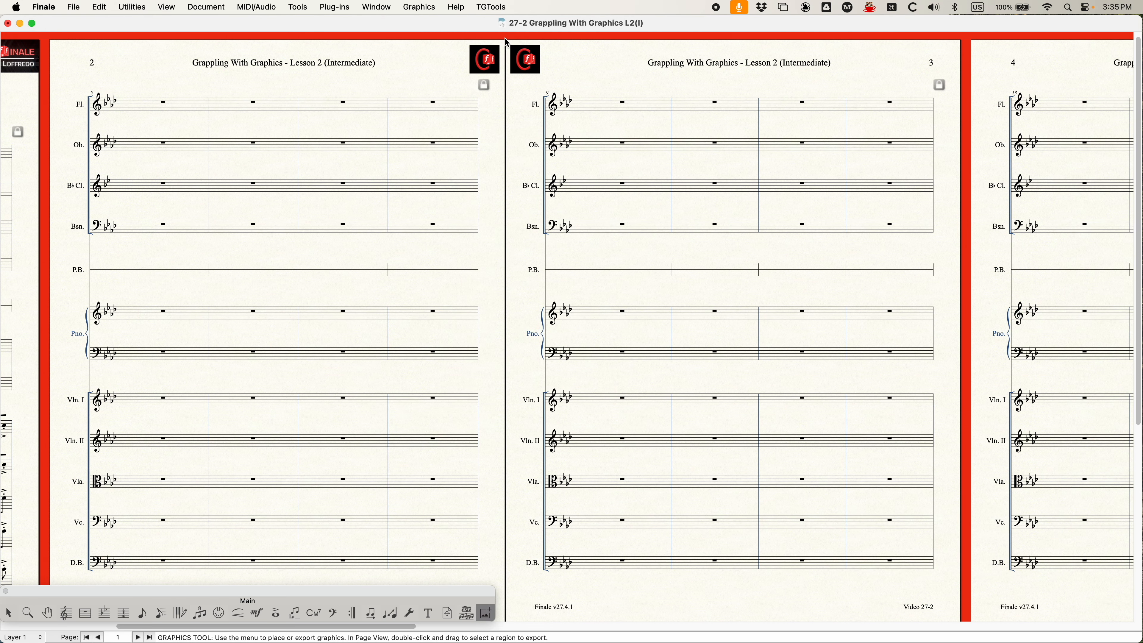
scroll(607, 270, "right", 20)
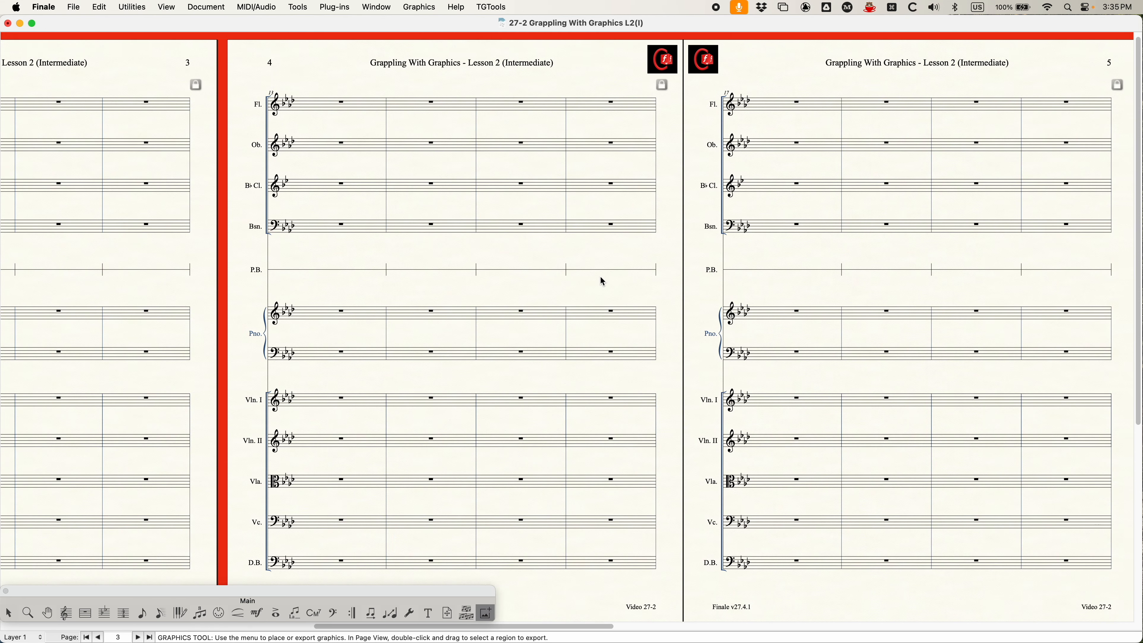
scroll(603, 282, "right", 20)
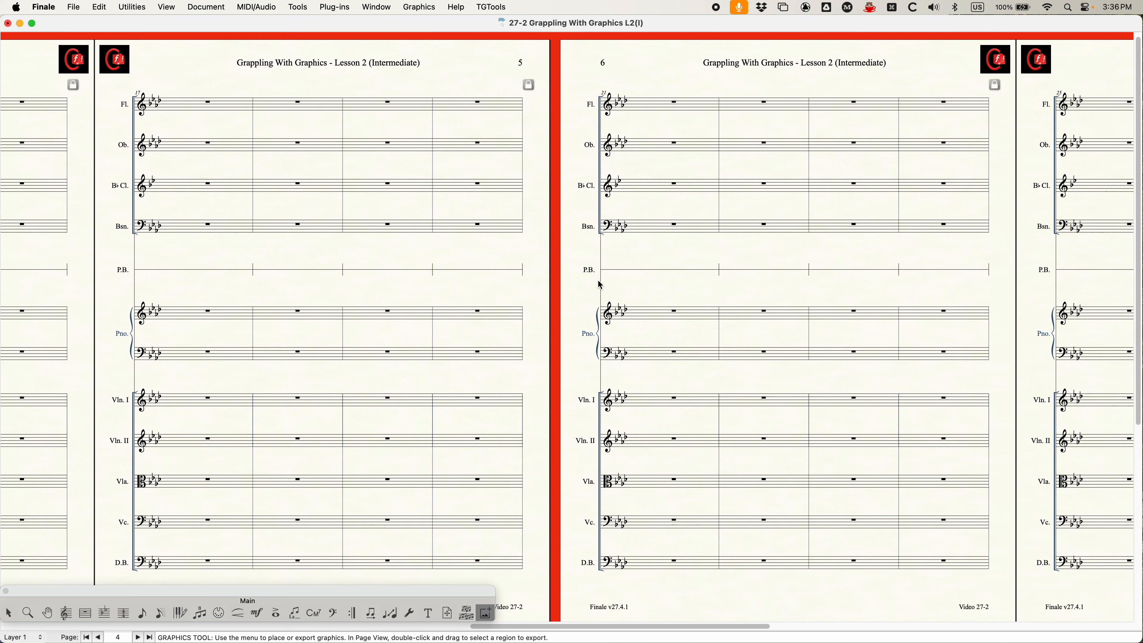
scroll(601, 285, "left", 20)
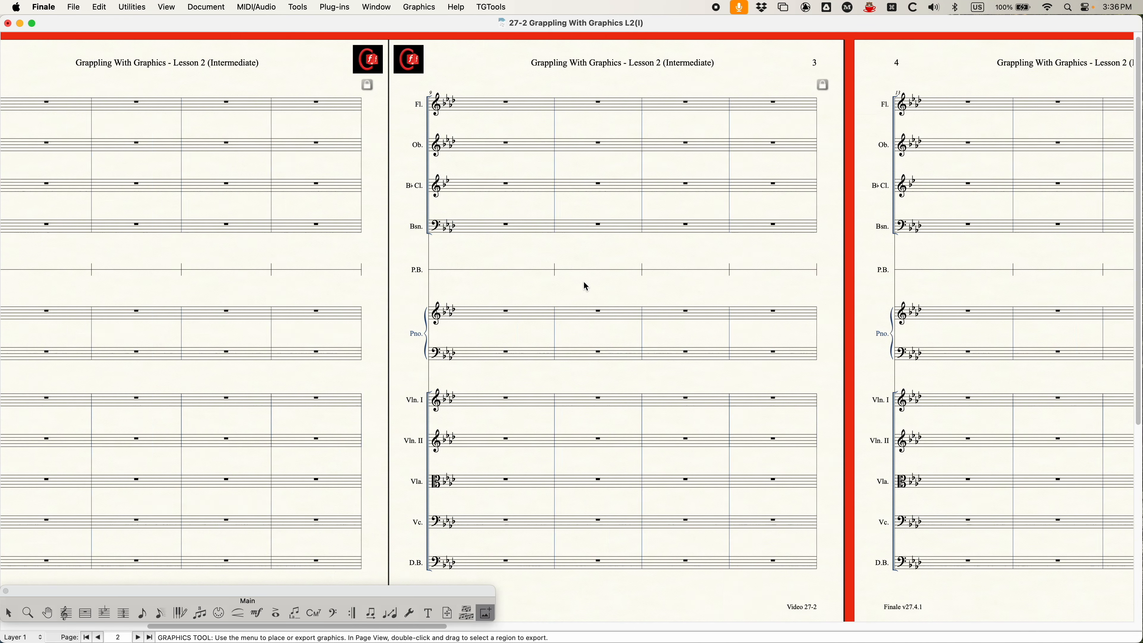
scroll(580, 284, "left", 5)
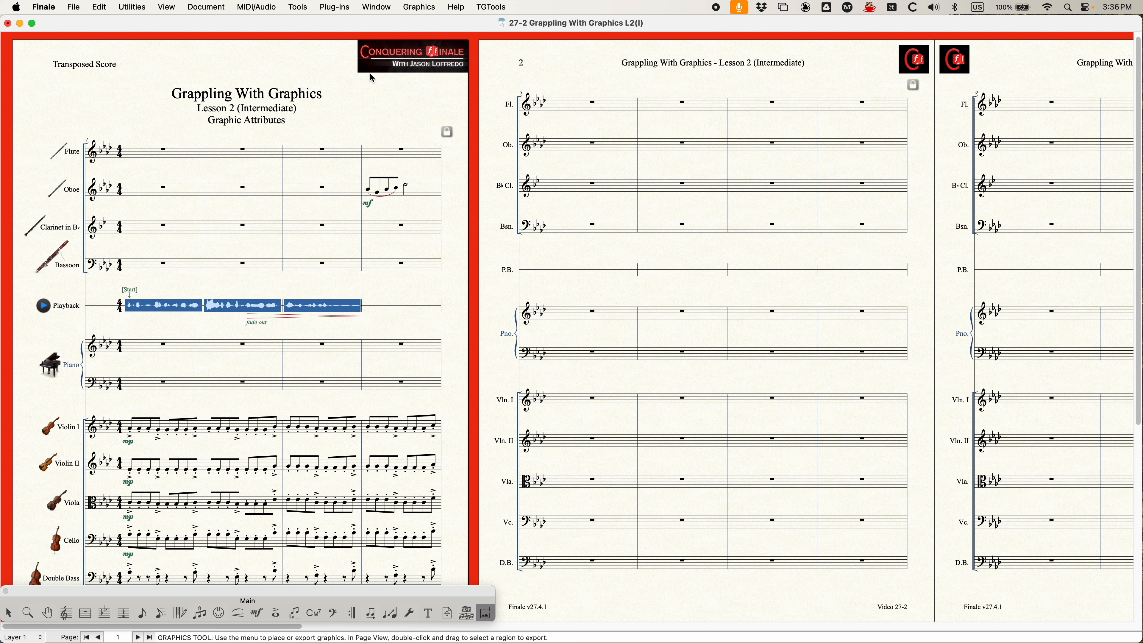
Examine the right page positioning of page 2's small logo by switching the option off and back on in its graphic attributes.
double_click(913, 59)
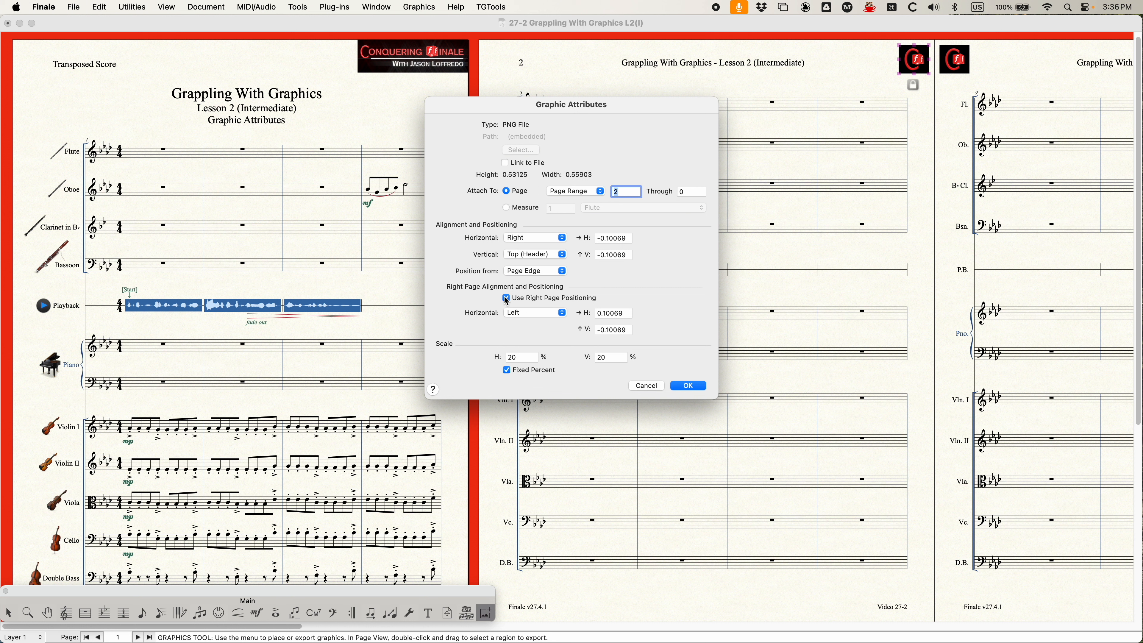
left_click(521, 300)
left_click(507, 299)
left_click(681, 386)
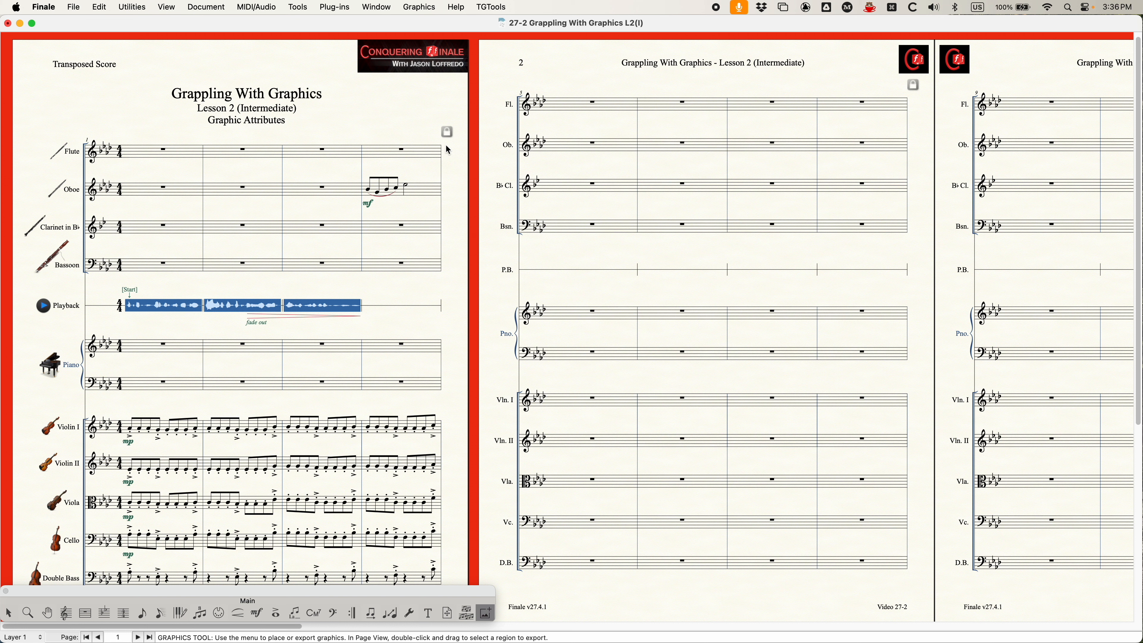
Review the file linking option in the graphic attributes of the large logo on page 1 without changing anything.
double_click(398, 53)
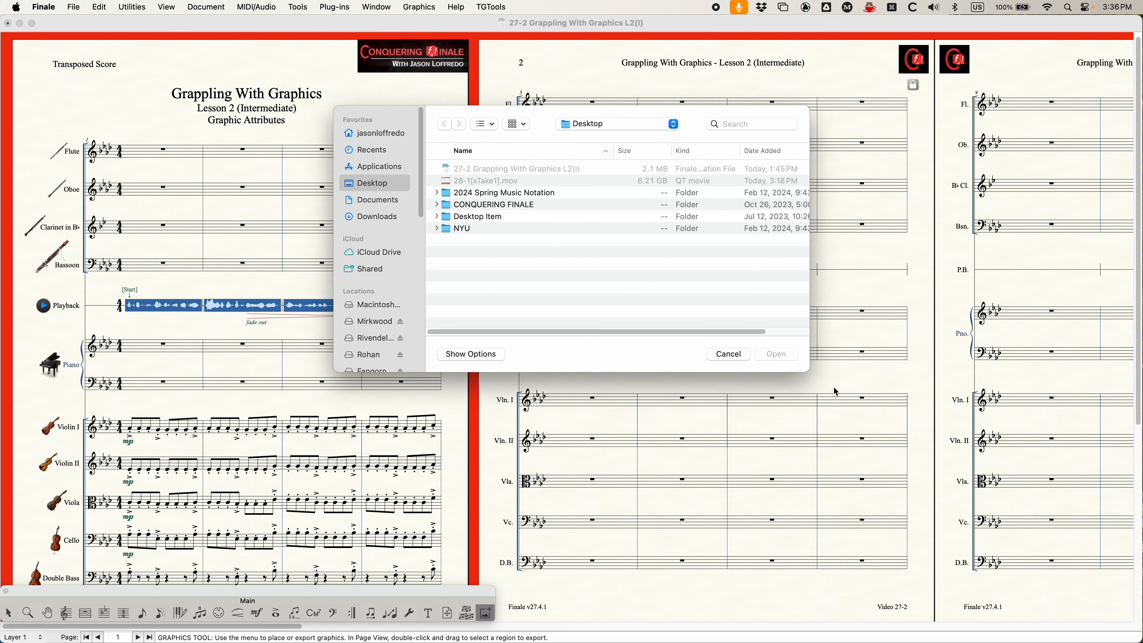
left_click(743, 355)
double_click(407, 57)
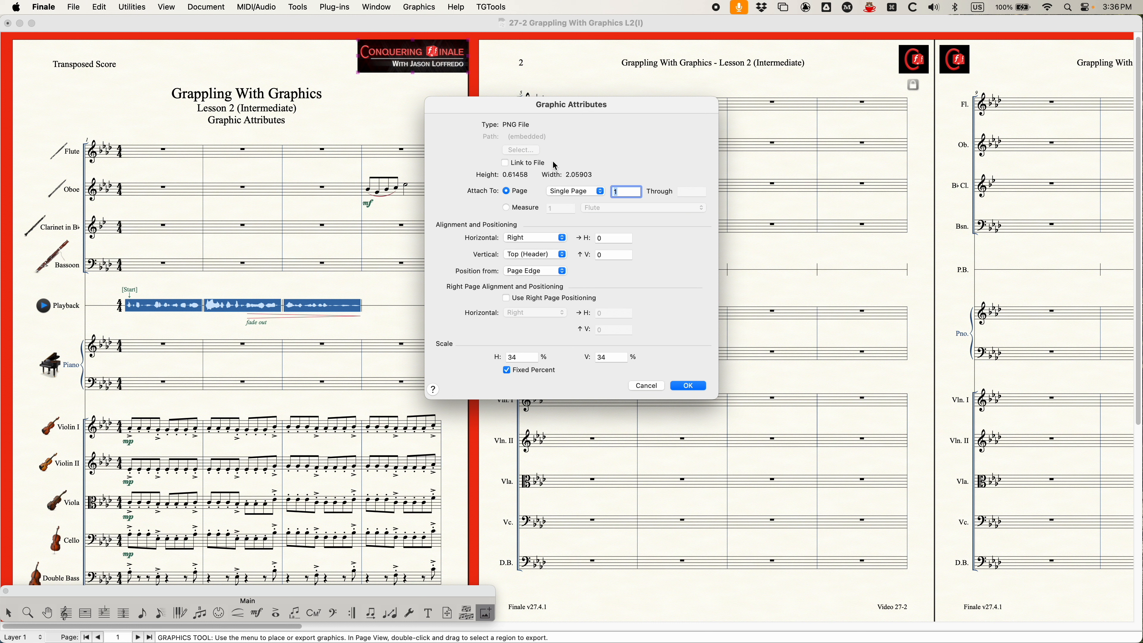
left_click(641, 386)
Check the list of all graphics in the document, select the multiple-page graphic and view graphic attributes without changing them.
left_click(418, 6)
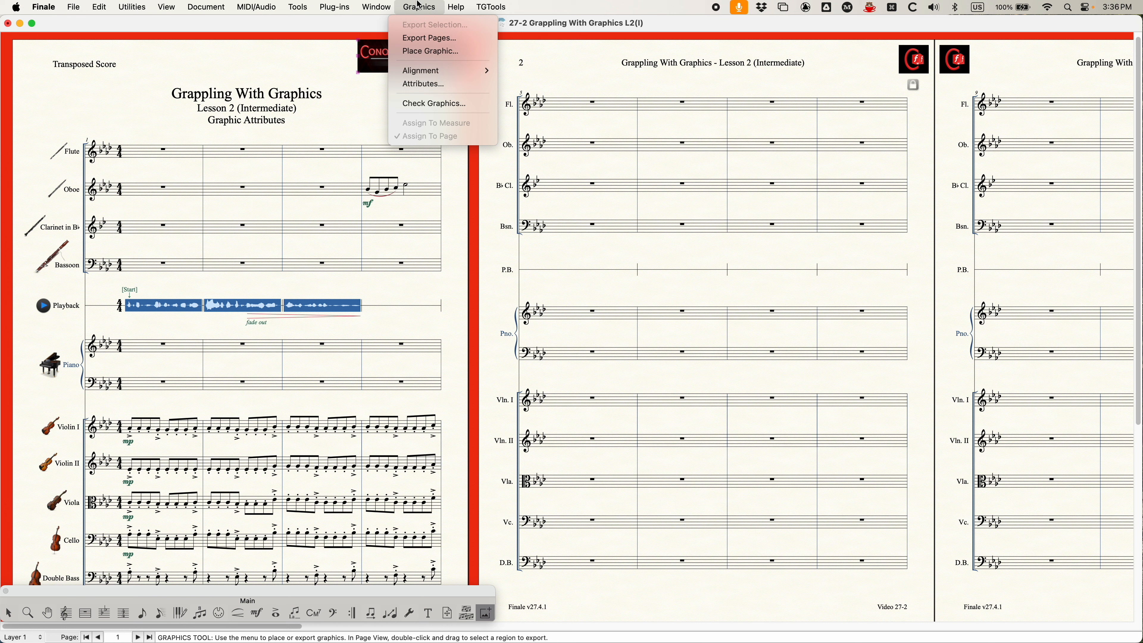
left_click(433, 103)
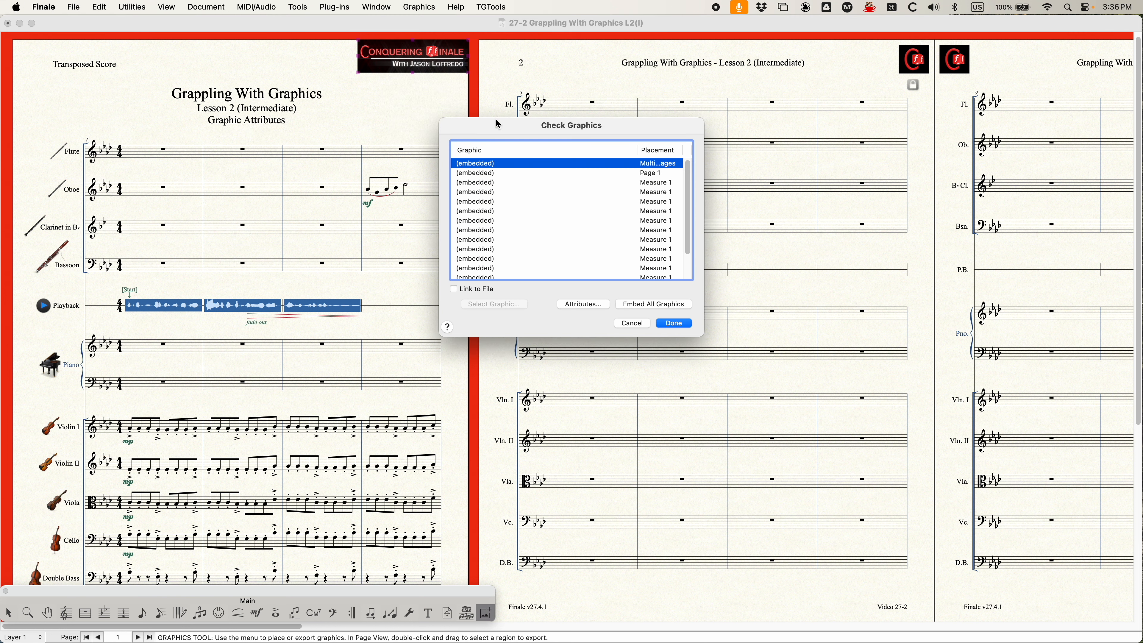
left_click_drag(520, 126, 530, 133)
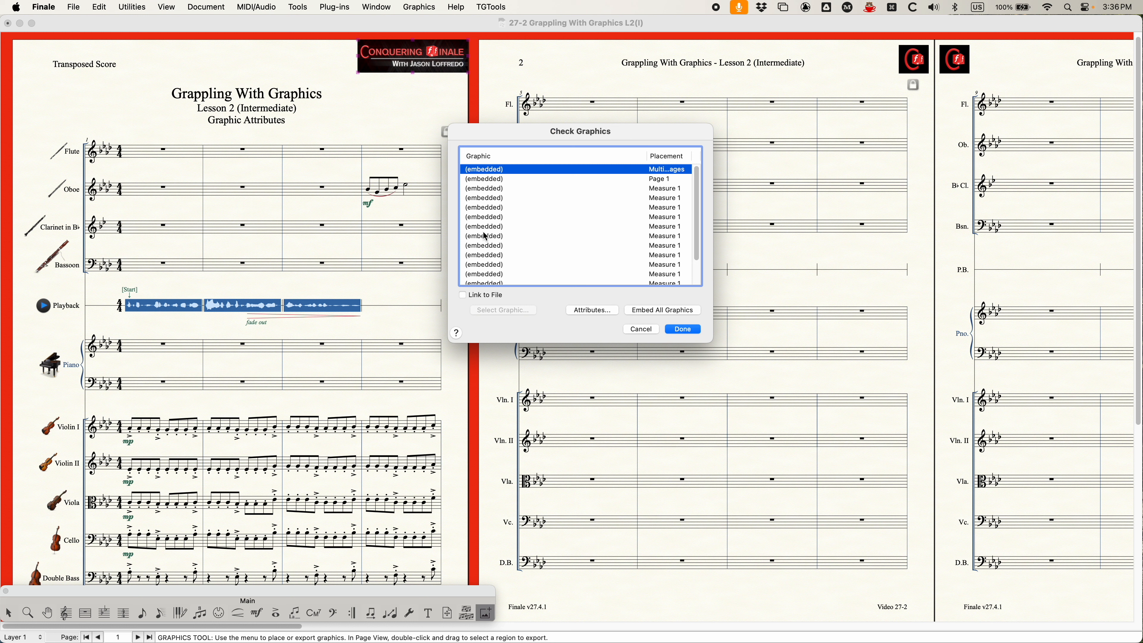
scroll(504, 239, "down", 1)
scroll(507, 208, "up", 1)
left_click(503, 218)
left_click(477, 170)
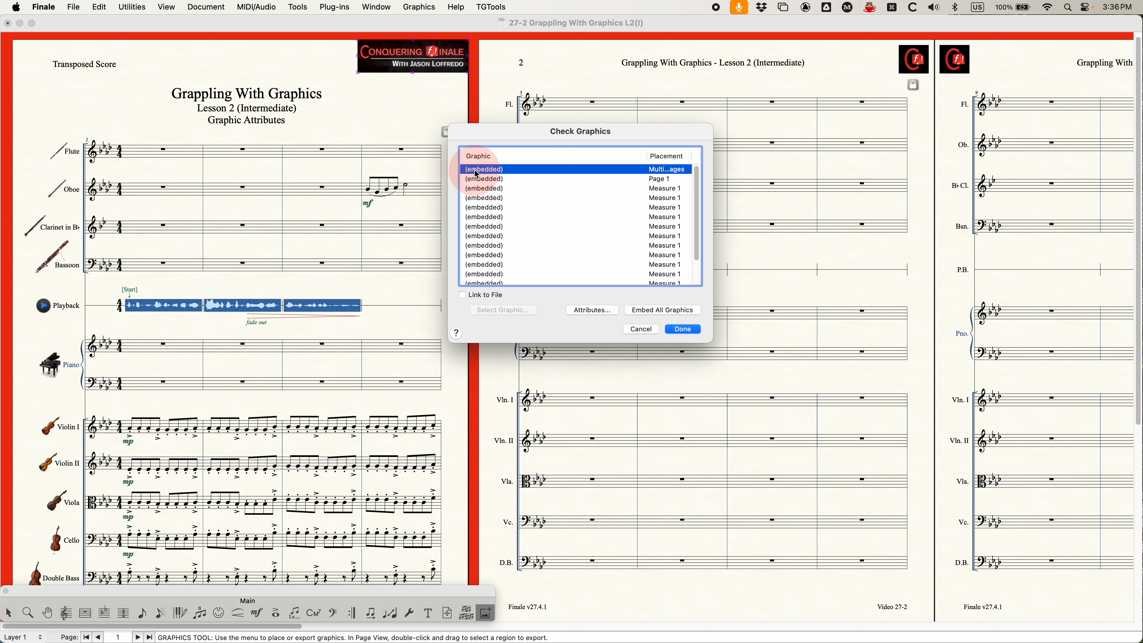
left_click(592, 310)
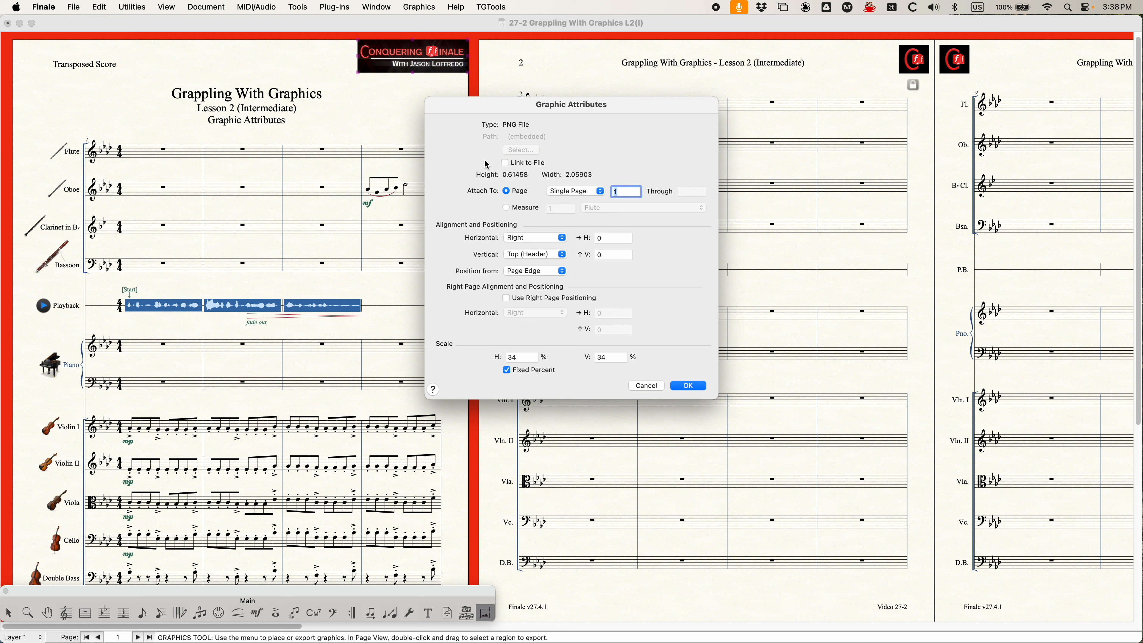
left_click(646, 386)
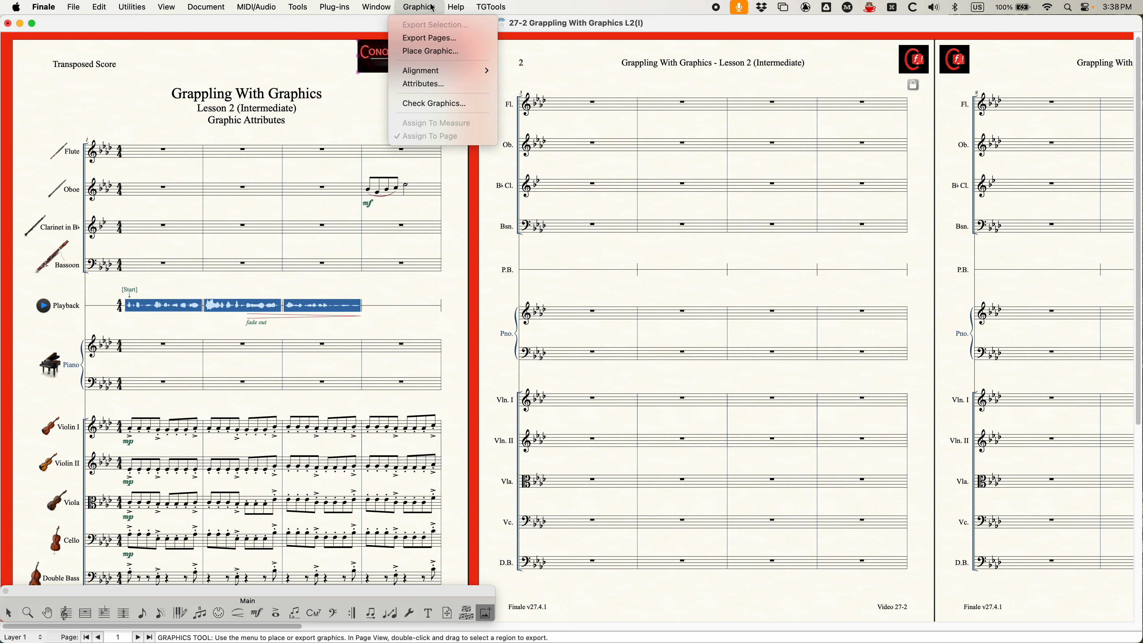
Compare the linking and embedding options in Check Graphics with those in the large page 1 logo's attributes, leaving both unchanged.
left_click(434, 104)
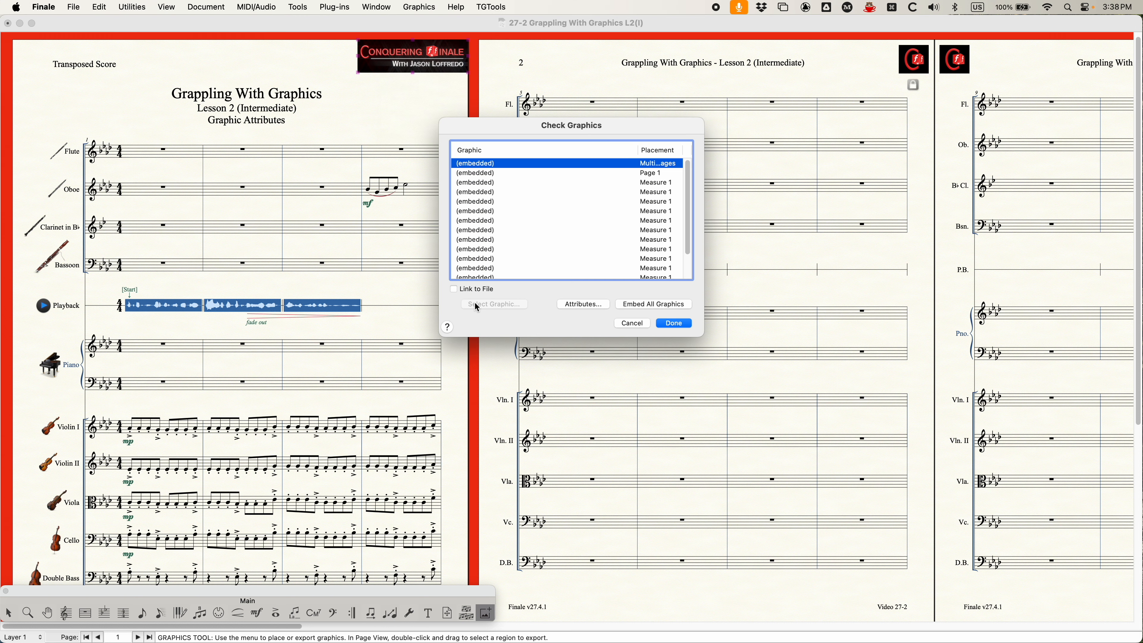
left_click(630, 323)
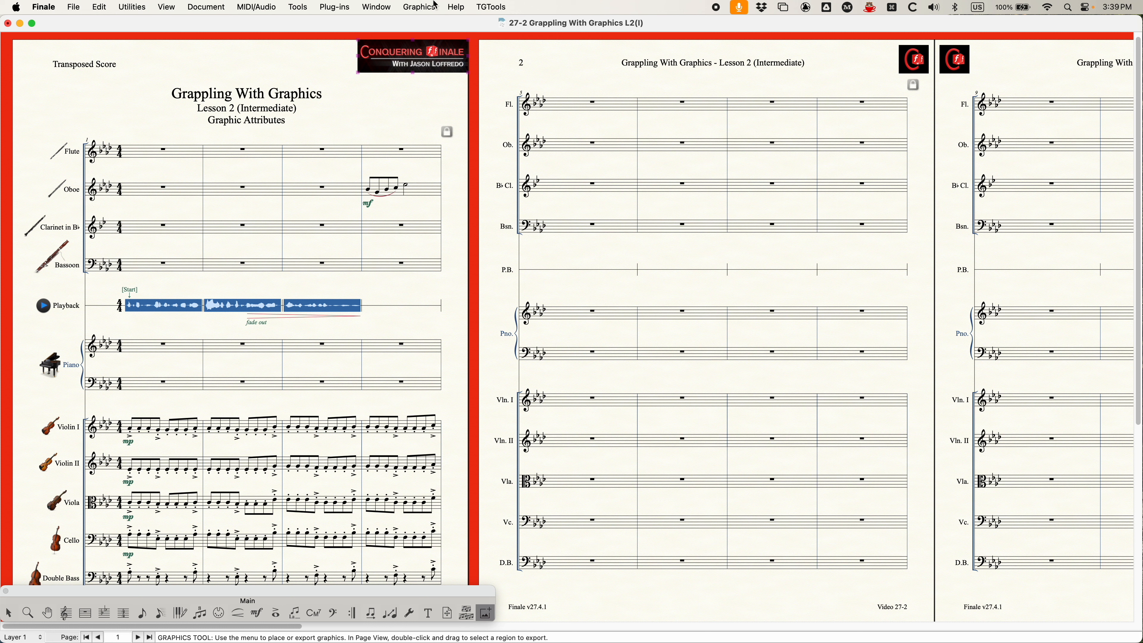
left_click(420, 6)
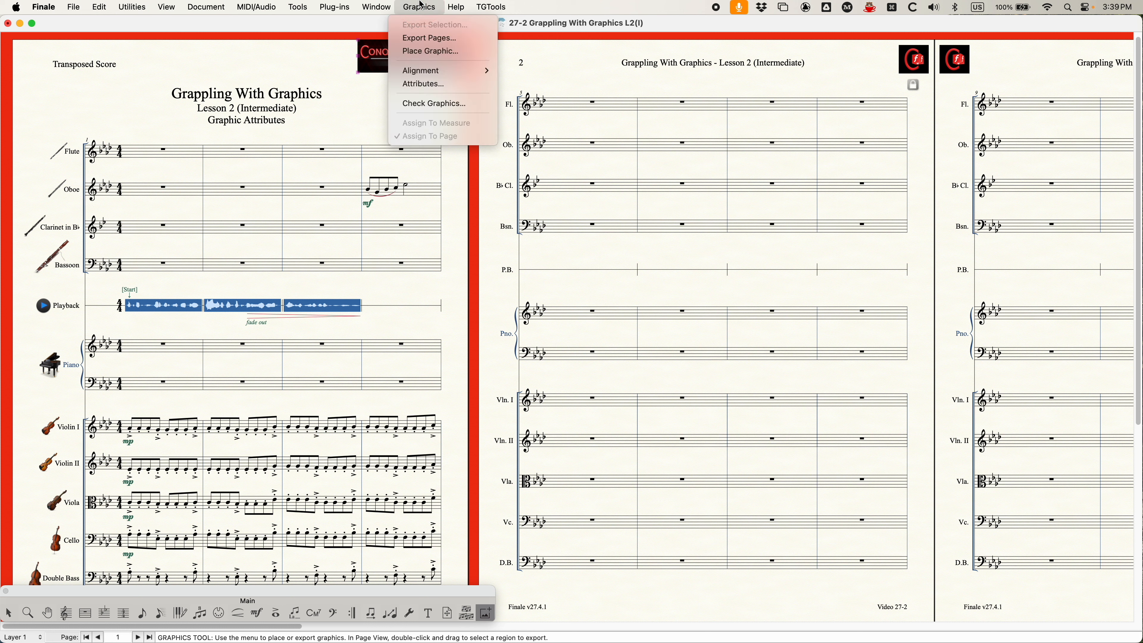
left_click(423, 84)
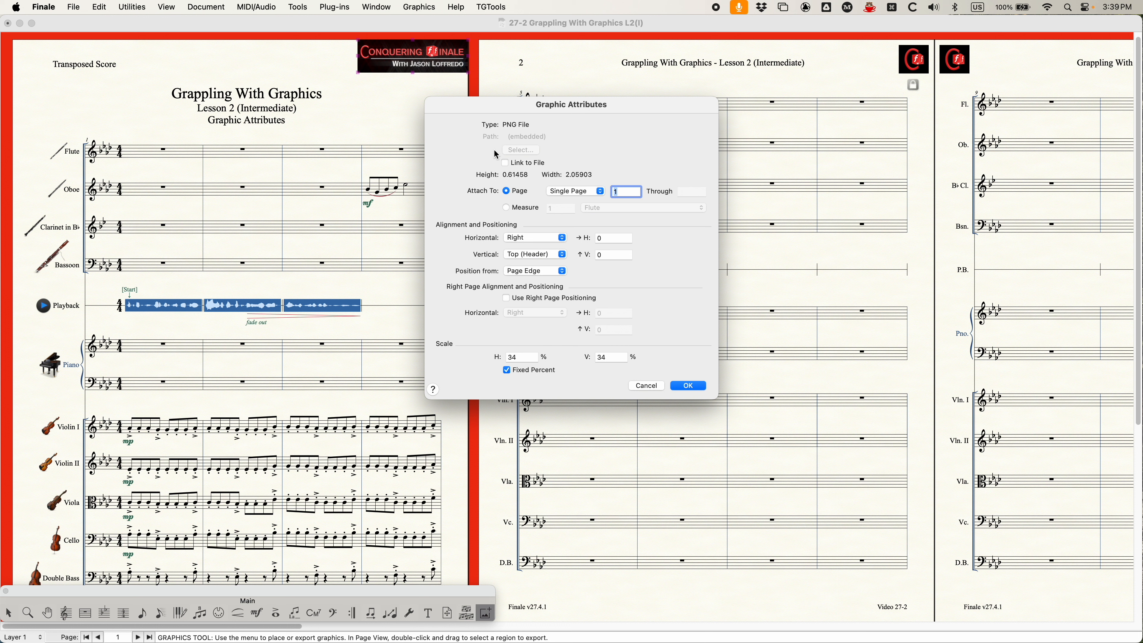
left_click(649, 385)
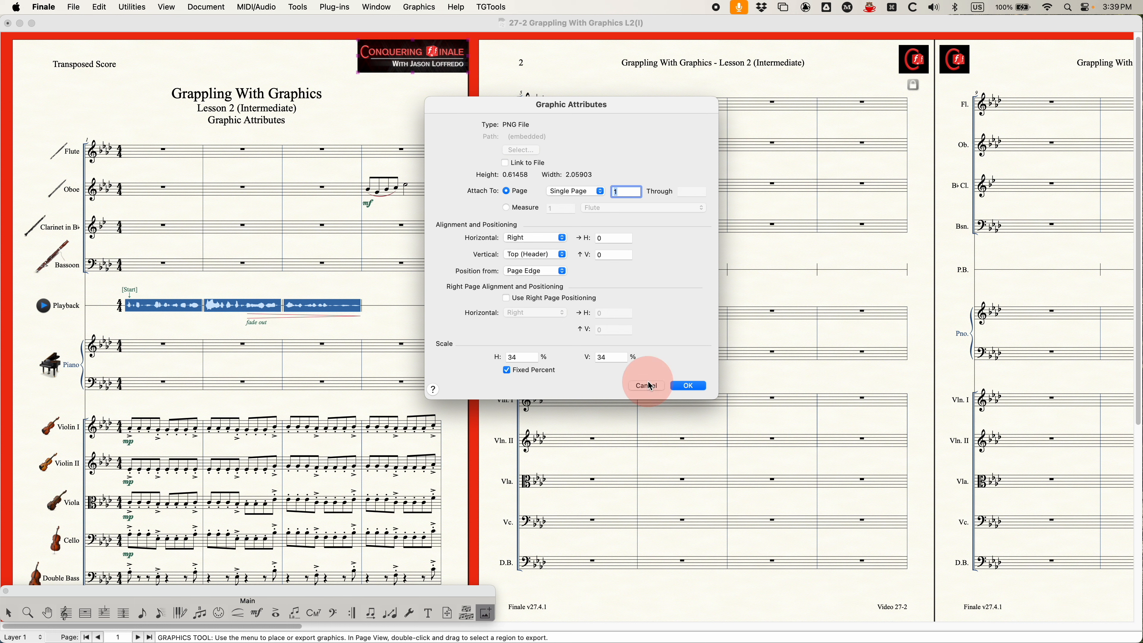
Switch to the Selection tool and zoom out to view the first three pages of the score together.
left_click(9, 613)
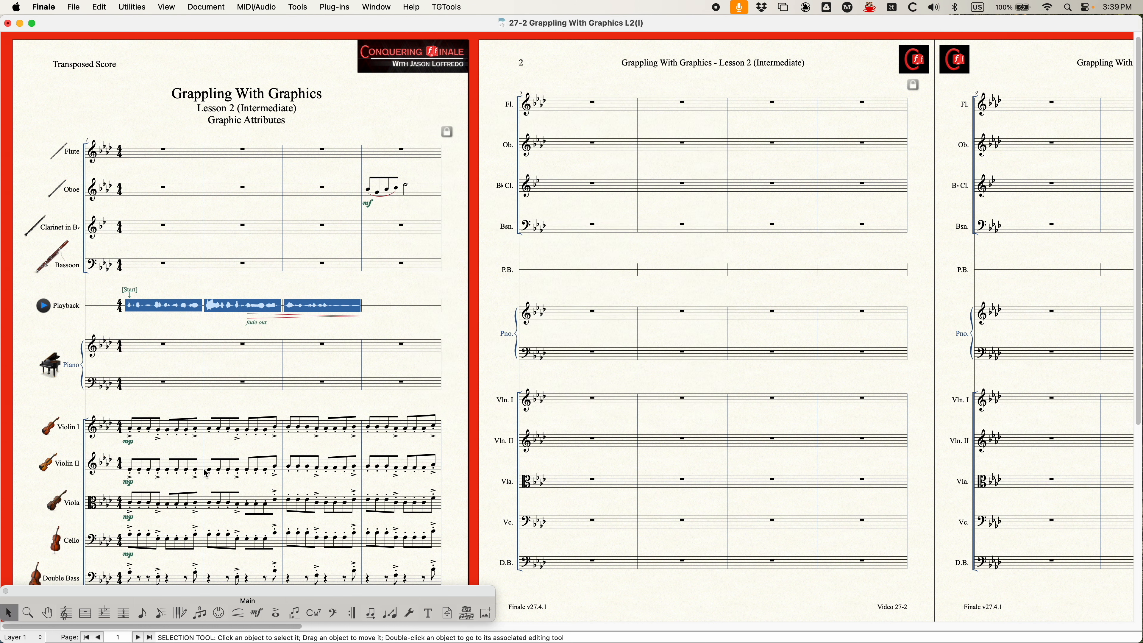
key("super+minus")
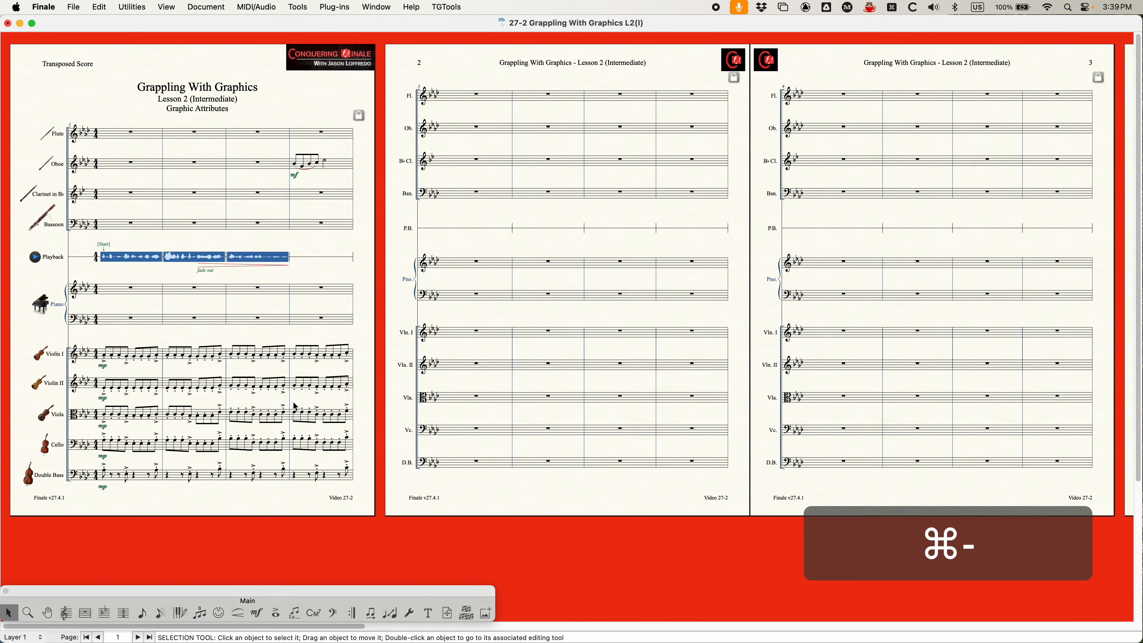